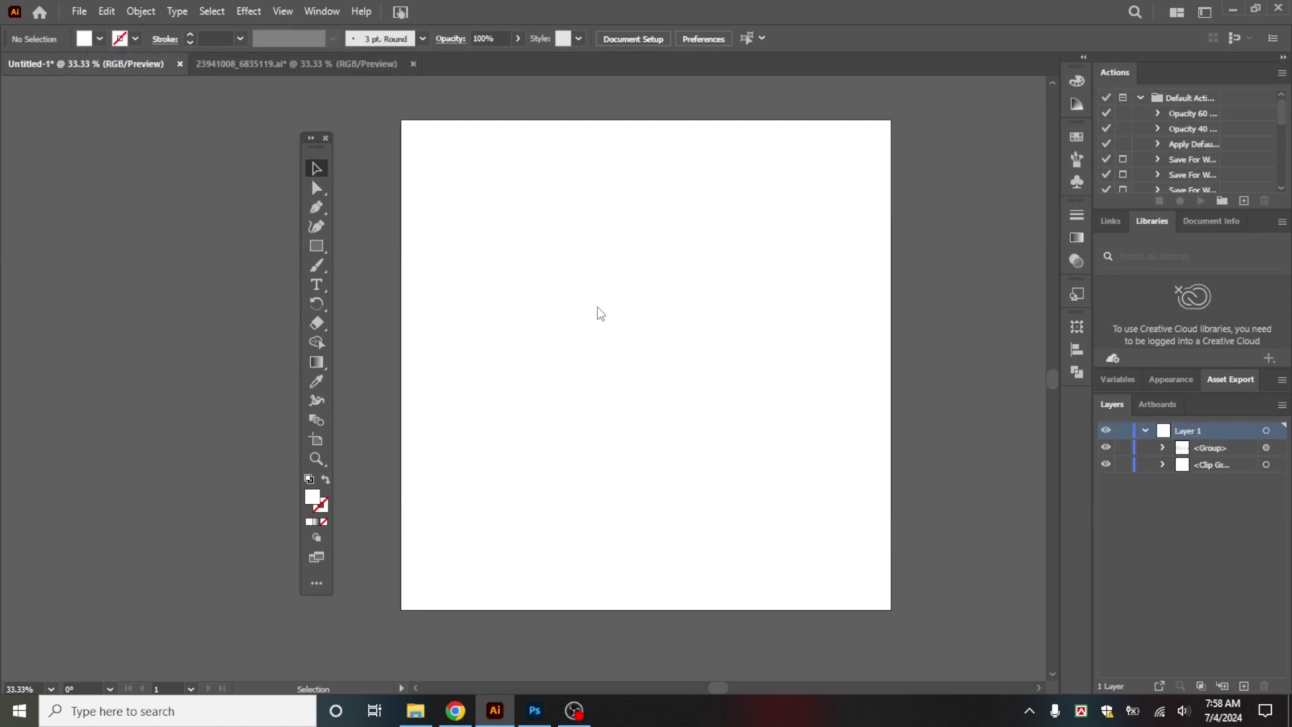
Step: Place the blurred green image on the artboard, rotate it 180° and resize it to cover
scroll(471, 215, down, 1)
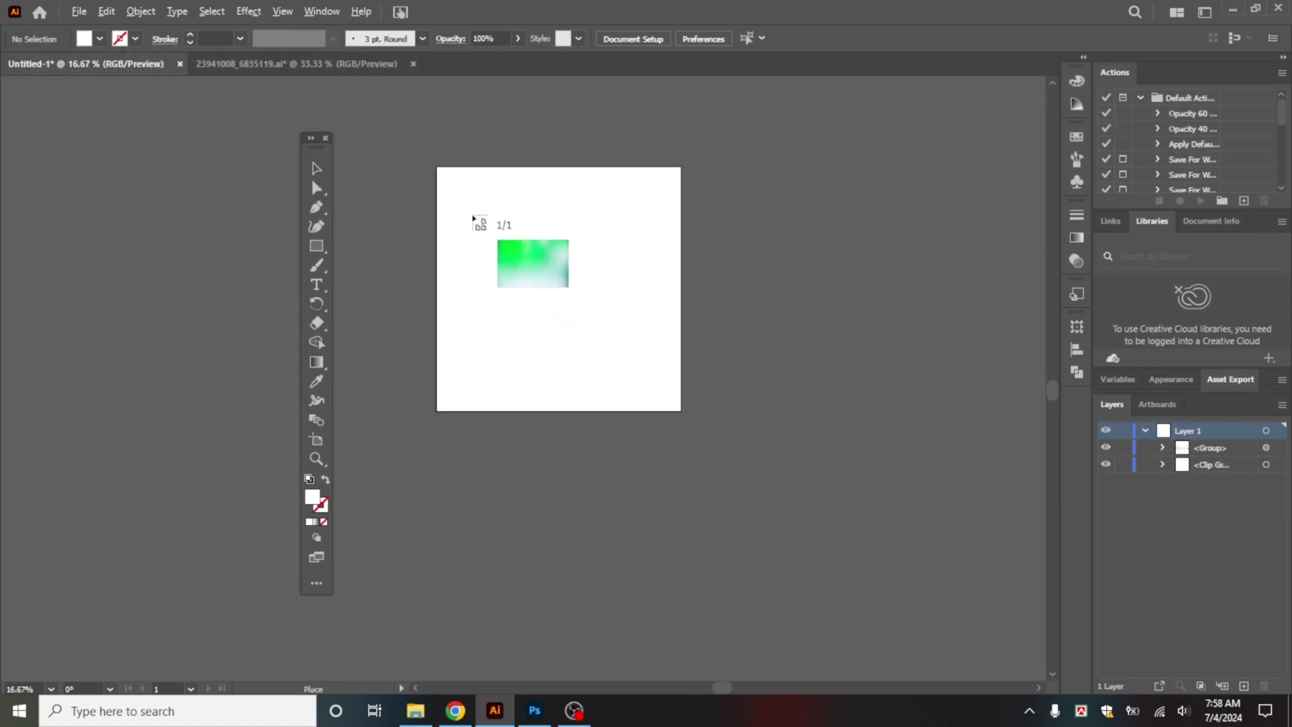
drag(445, 174, 810, 557)
drag(817, 410, 378, 174)
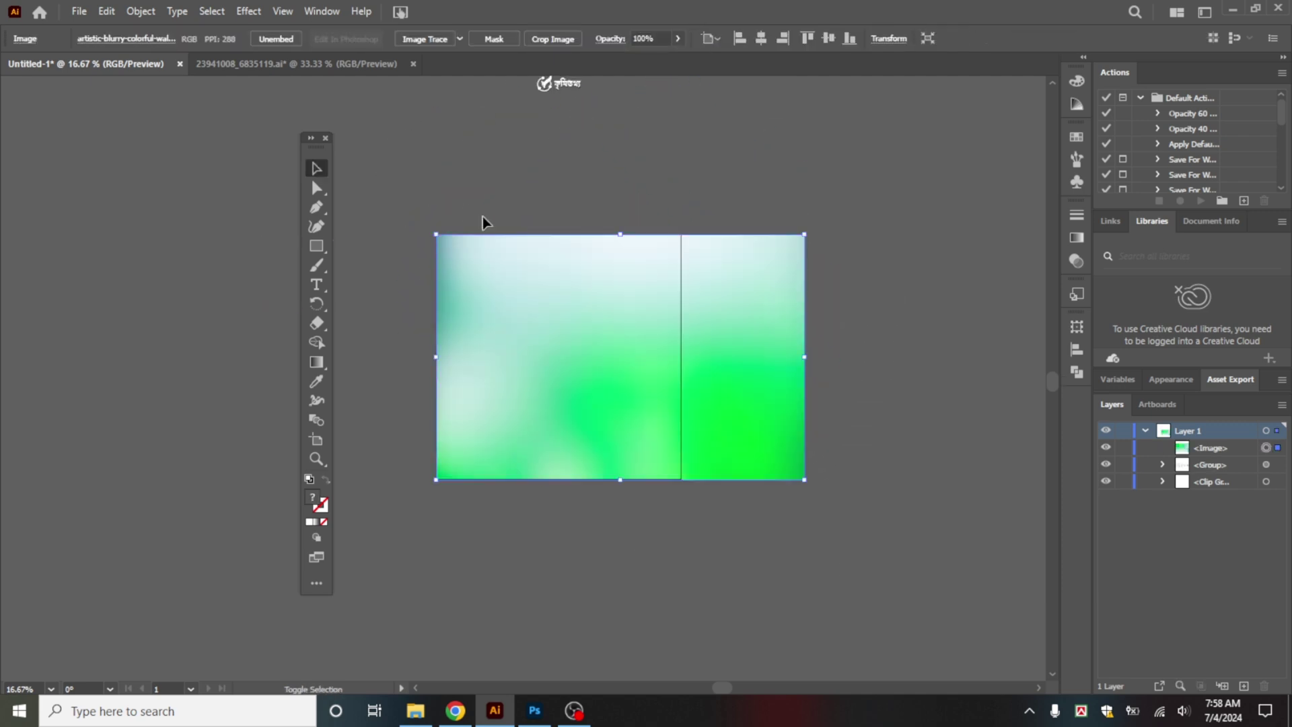
scroll(574, 260, down, 1)
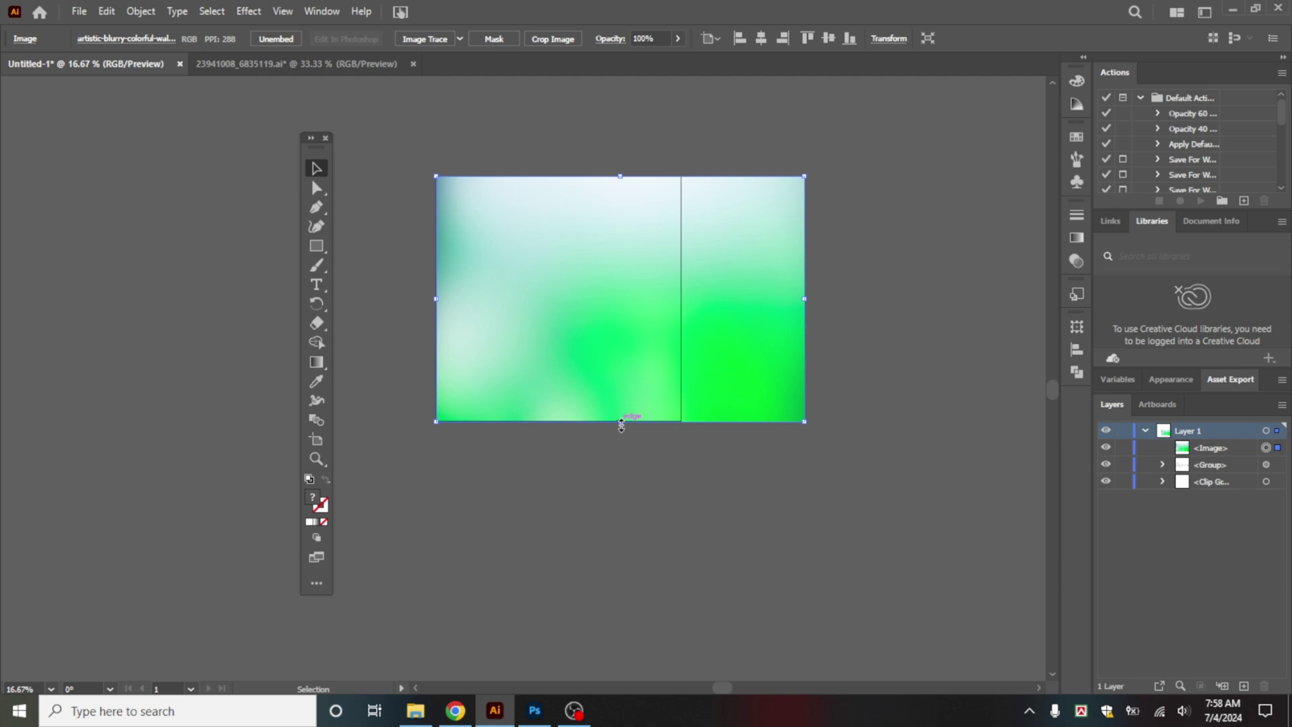
drag(622, 425, 620, 598)
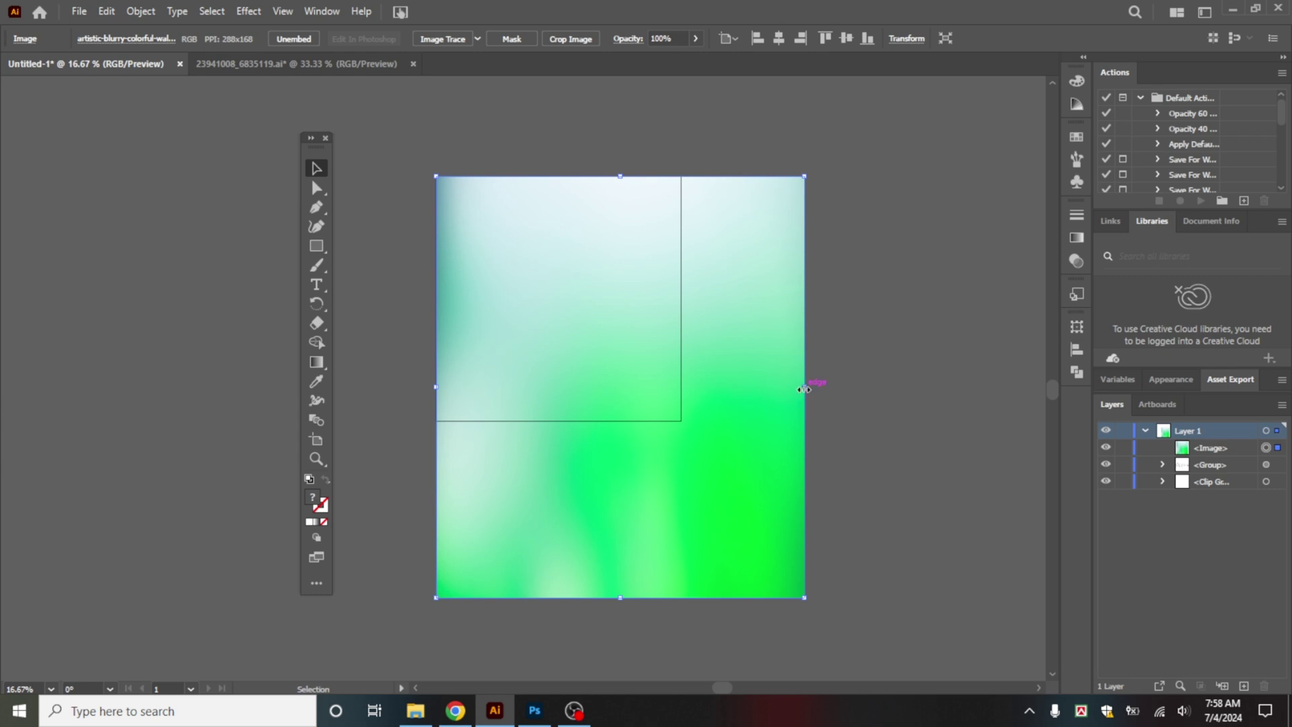
drag(804, 387, 682, 389)
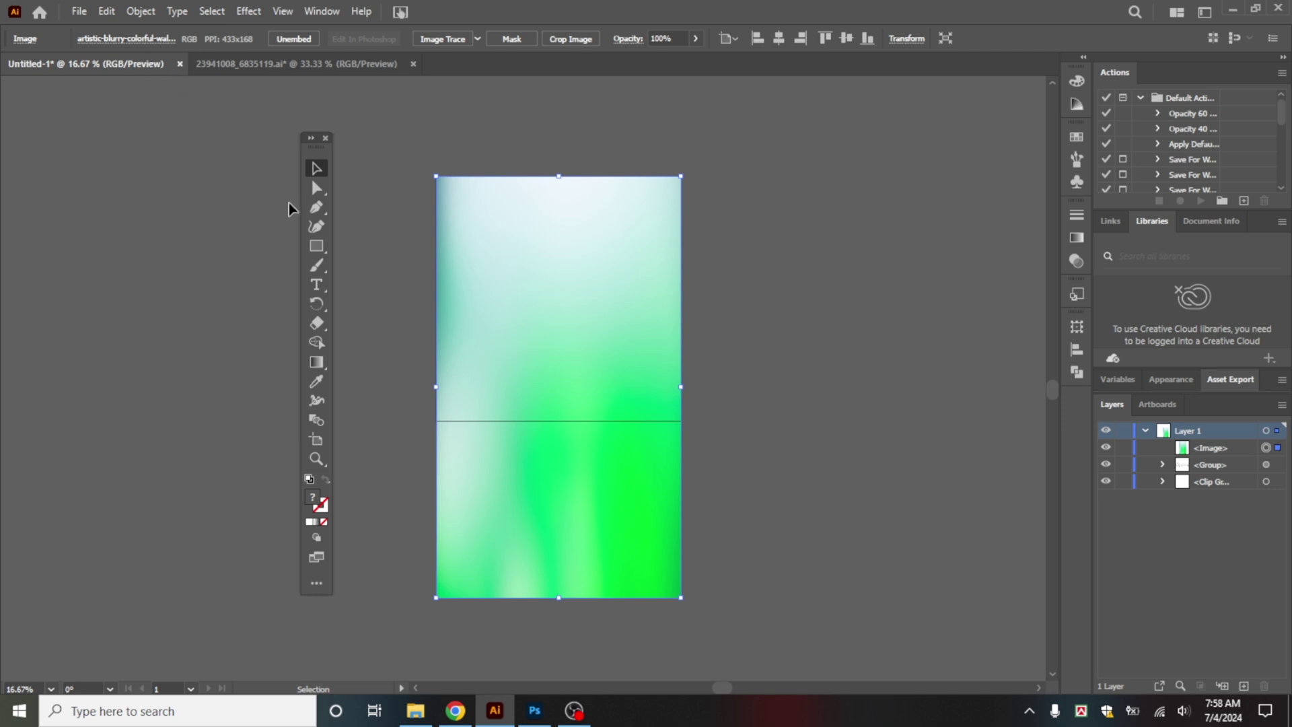
Step: Draw a 1000 px square over the image and use it as a clipping mask
click(319, 245)
drag(436, 176, 682, 421)
click(317, 168)
drag(422, 252, 580, 349)
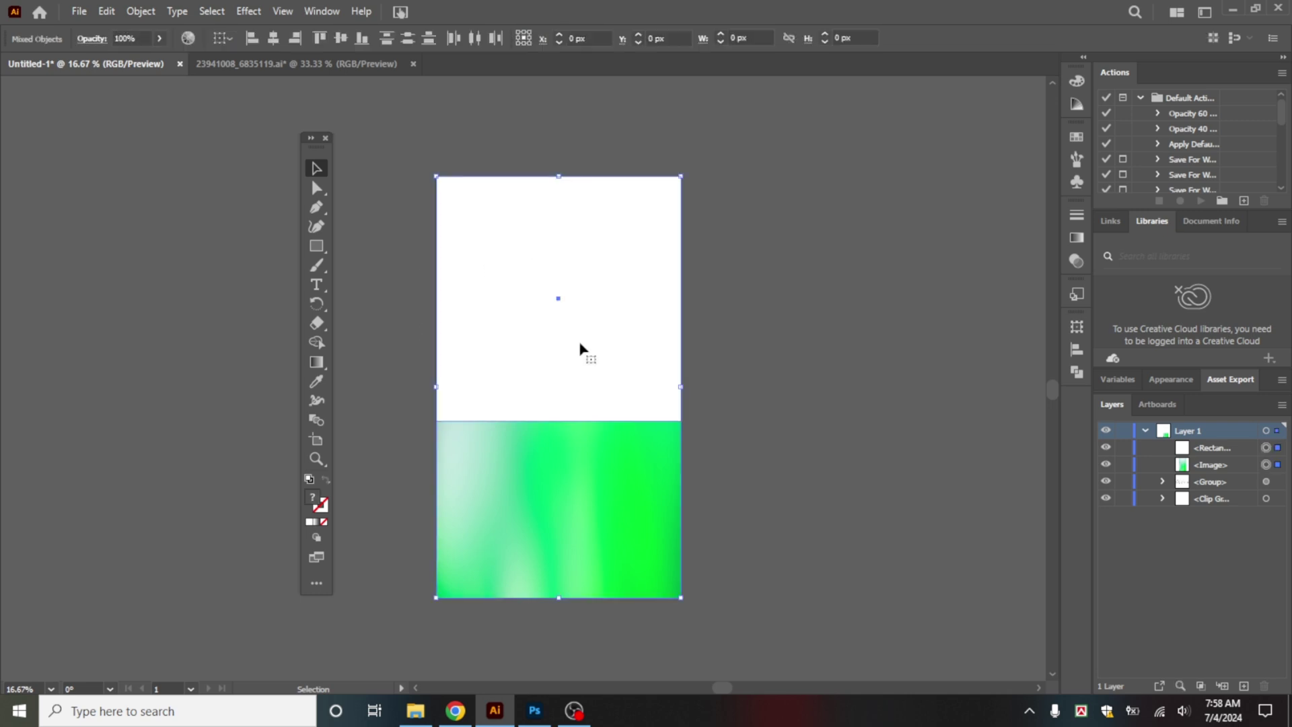
right_click(580, 349)
click(680, 556)
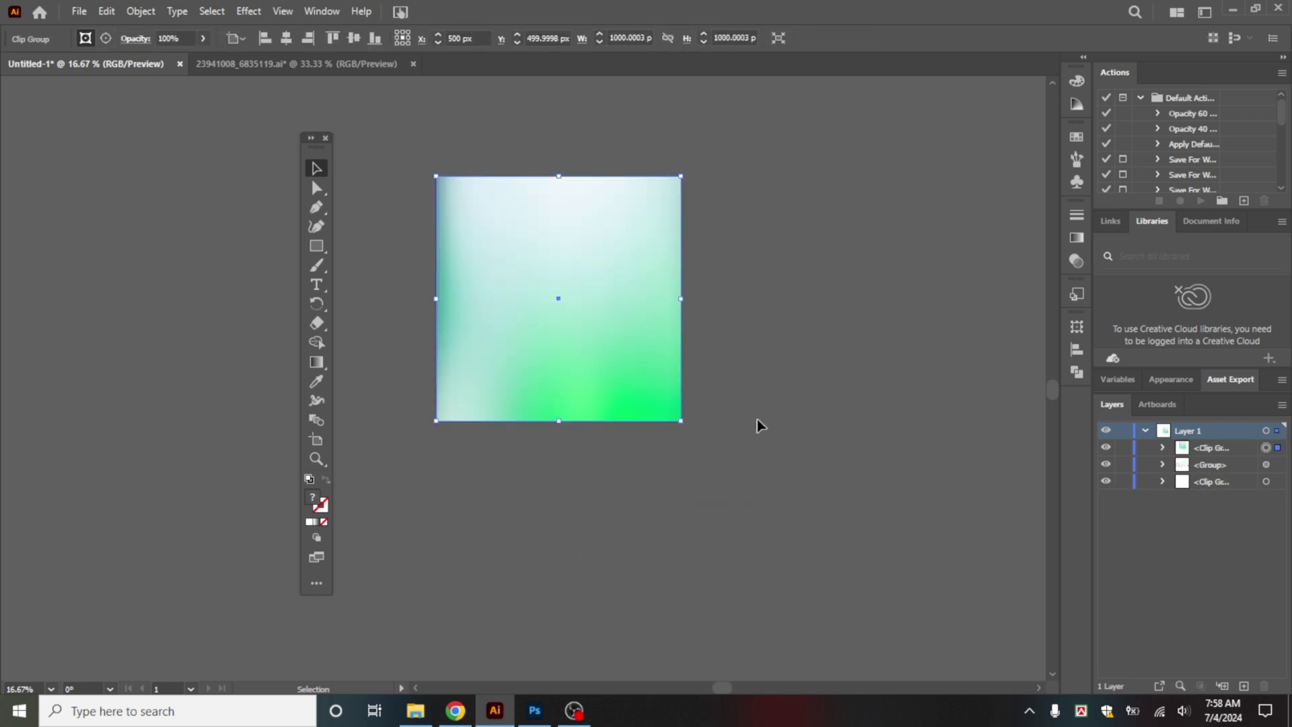
Step: Lock the clipped background and move it below the logo group in Layers
click(735, 417)
key(ctrl+plus)
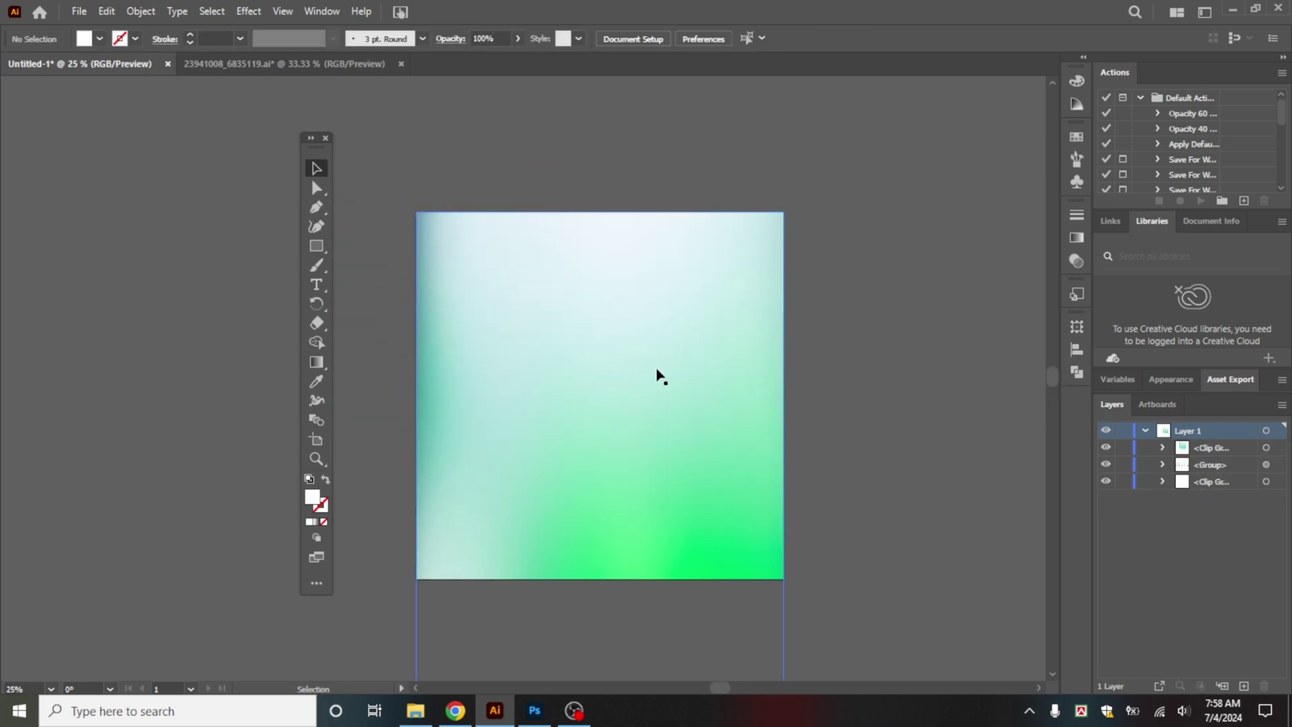
click(660, 377)
click(1123, 448)
drag(1144, 448, 1201, 485)
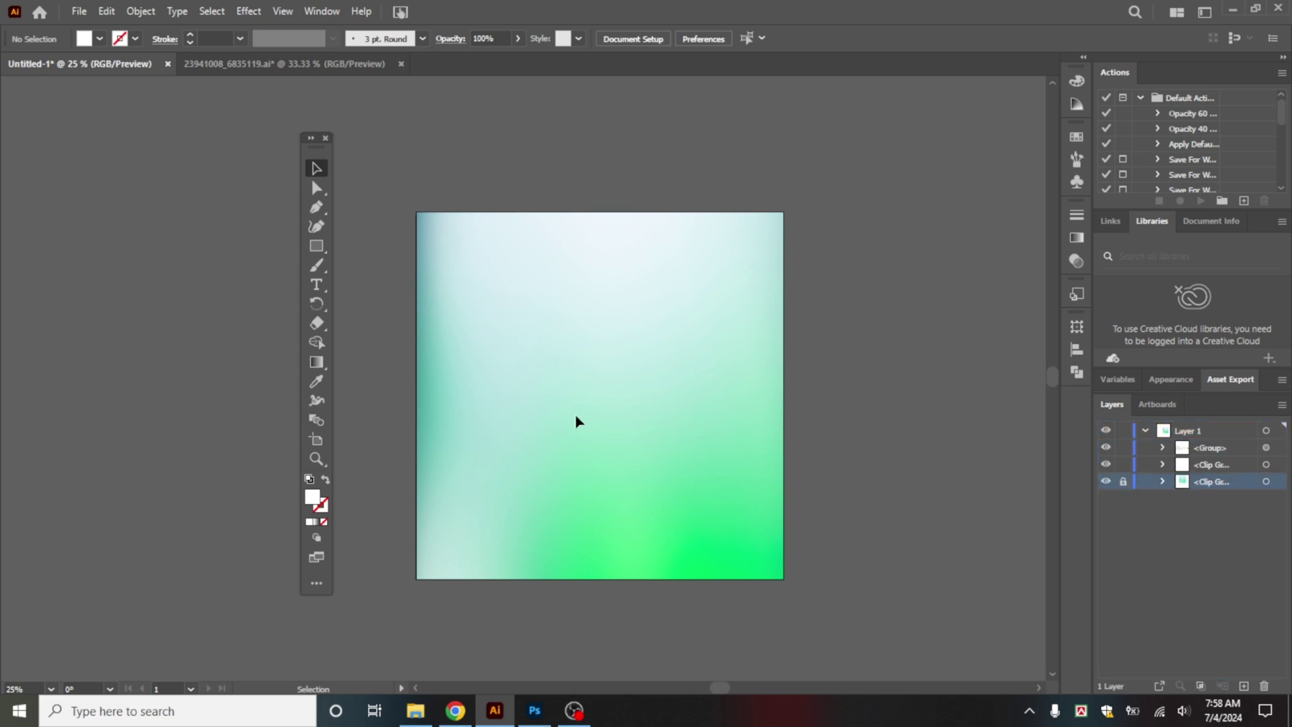
Step: Place the oo cauliflower image from the Desktop onto the artboard
click(80, 12)
click(212, 302)
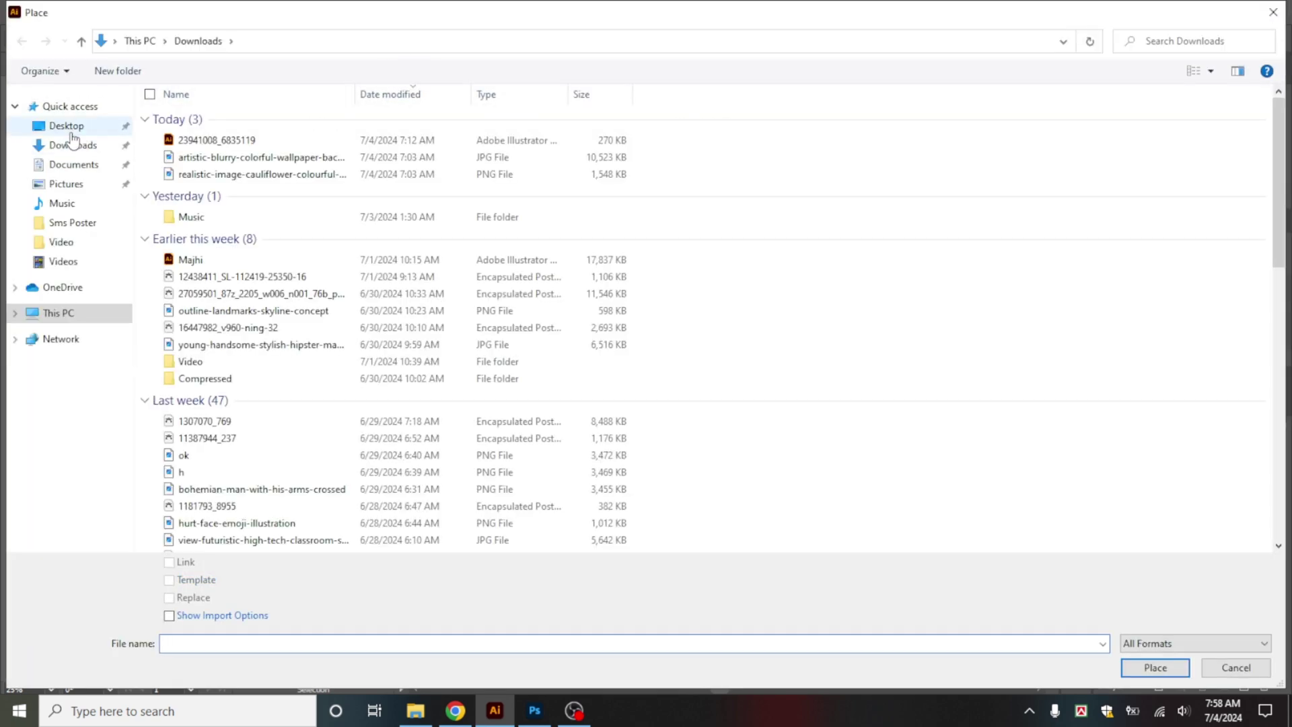
click(70, 128)
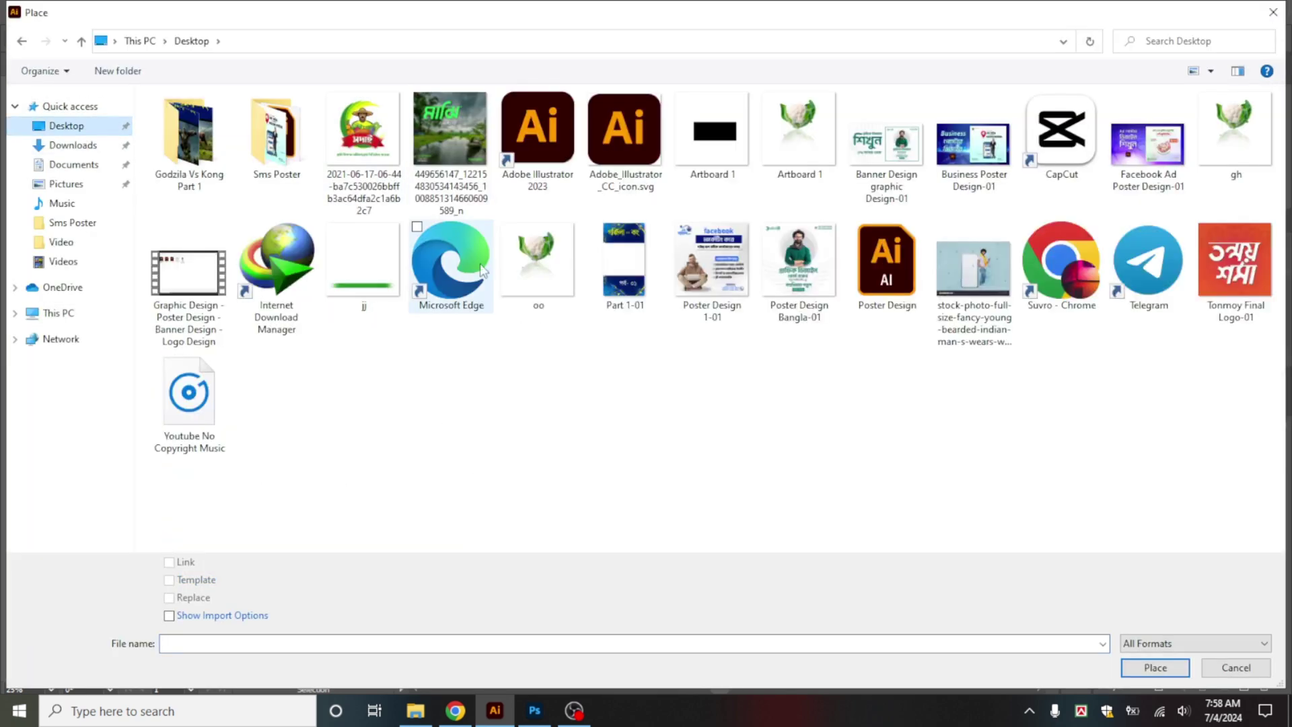
click(545, 283)
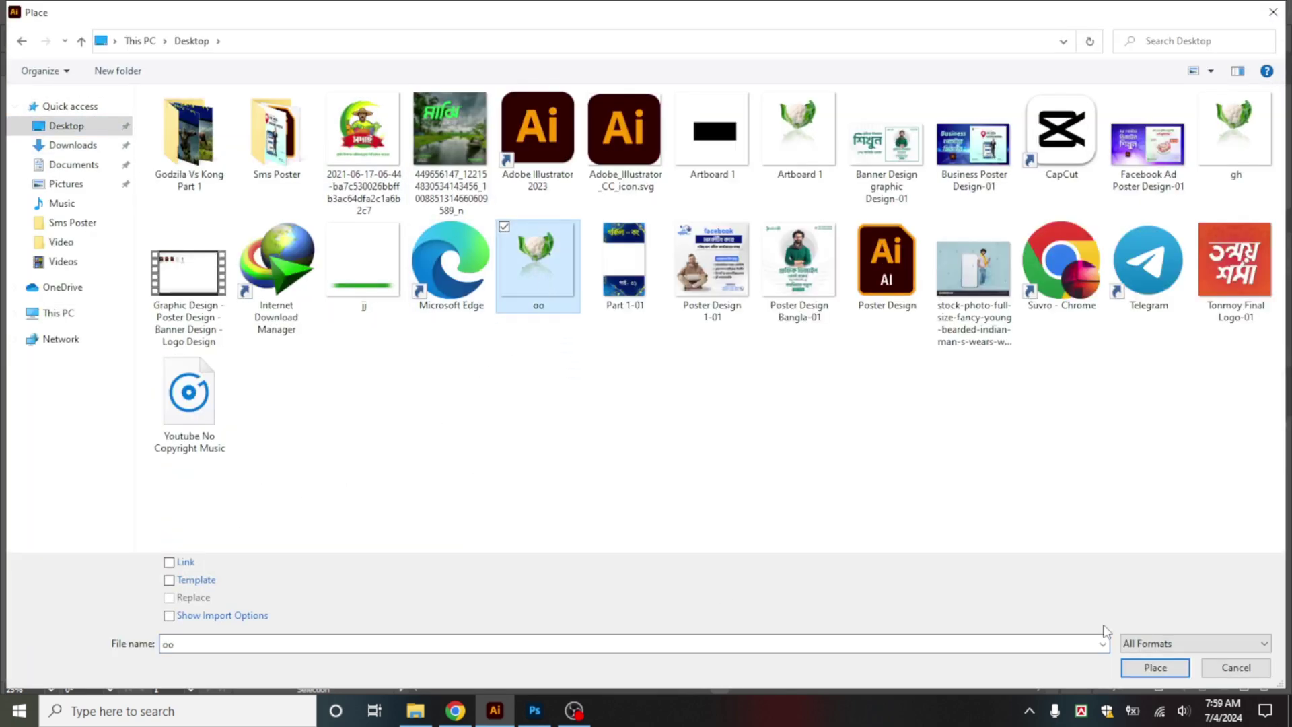
click(1155, 667)
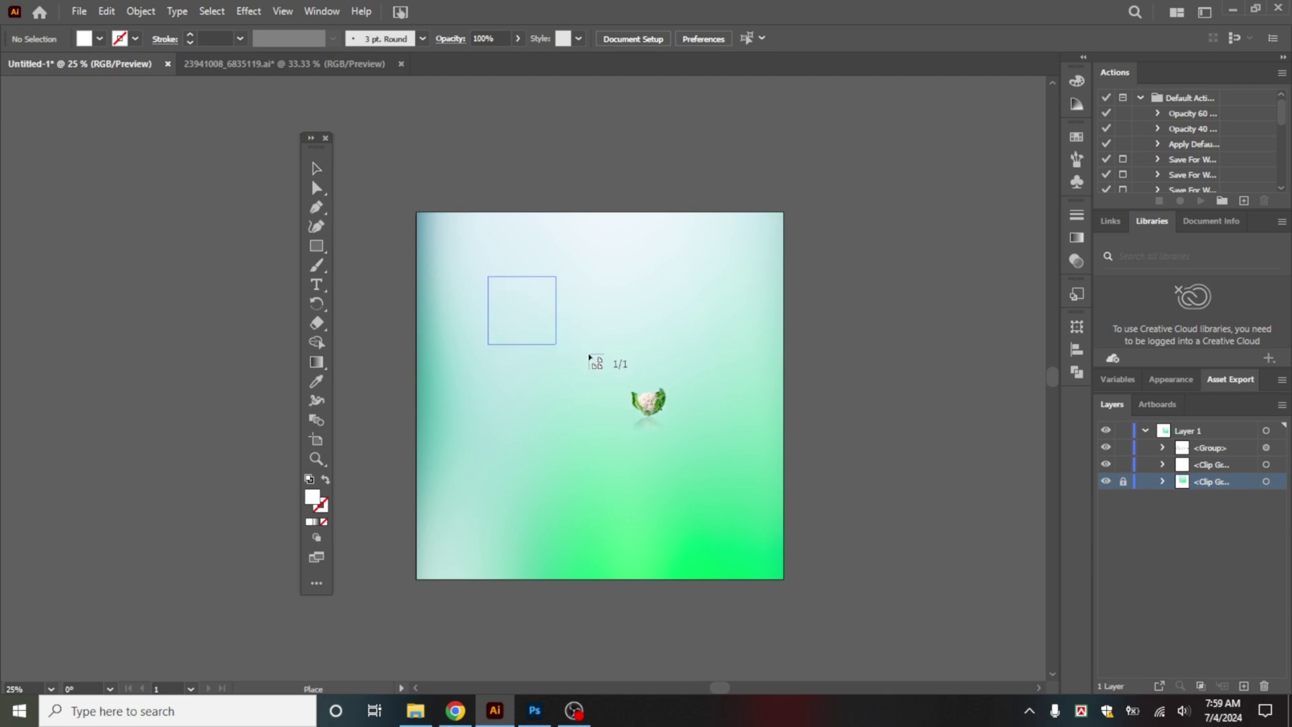
drag(590, 356, 889, 539)
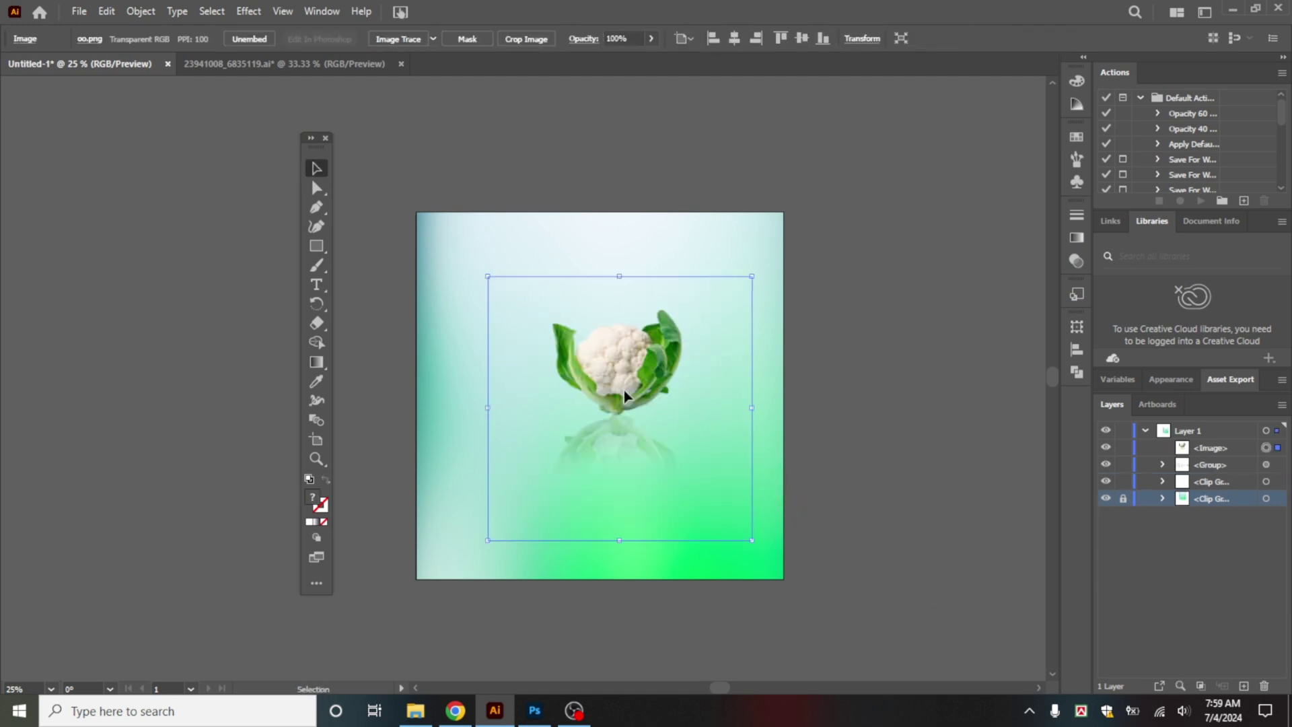
Step: Enlarge the cauliflower to about 899 px, centre it horizontally, and lock it above the background
drag(624, 396, 565, 358)
drag(692, 502, 747, 556)
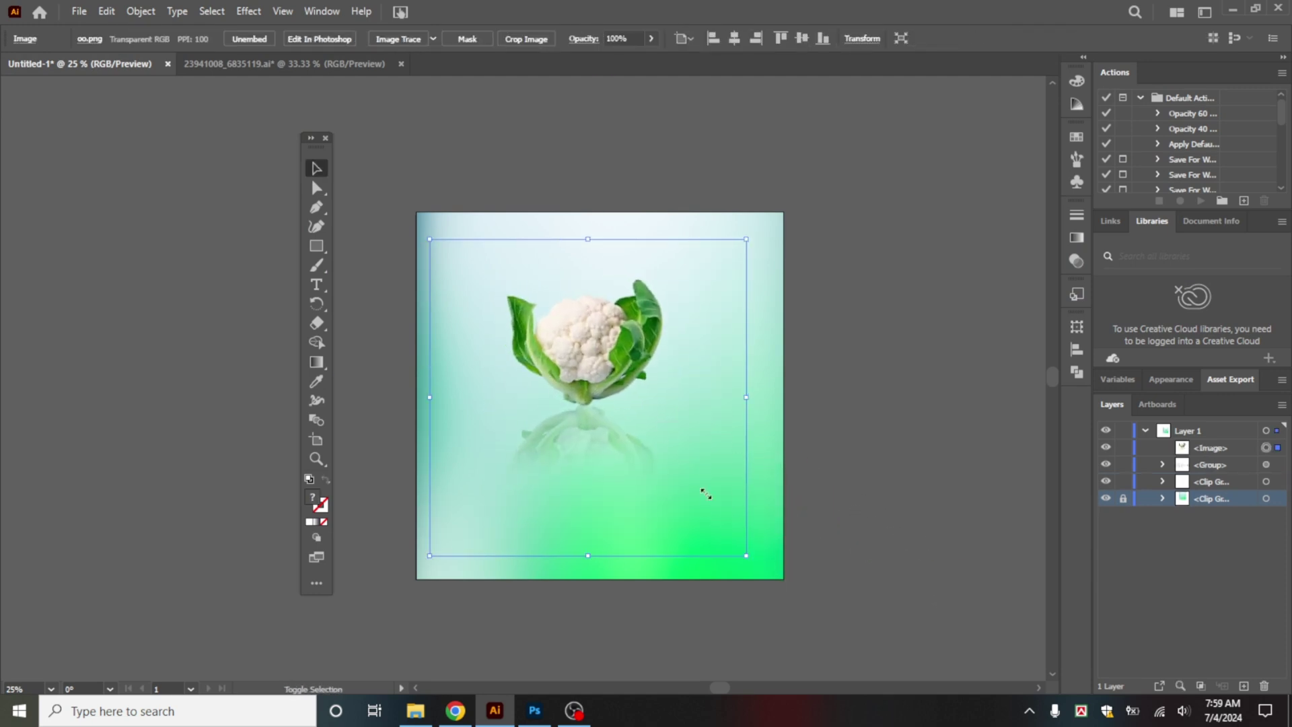
drag(617, 332, 636, 423)
drag(766, 329, 803, 291)
drag(694, 382, 671, 374)
click(730, 39)
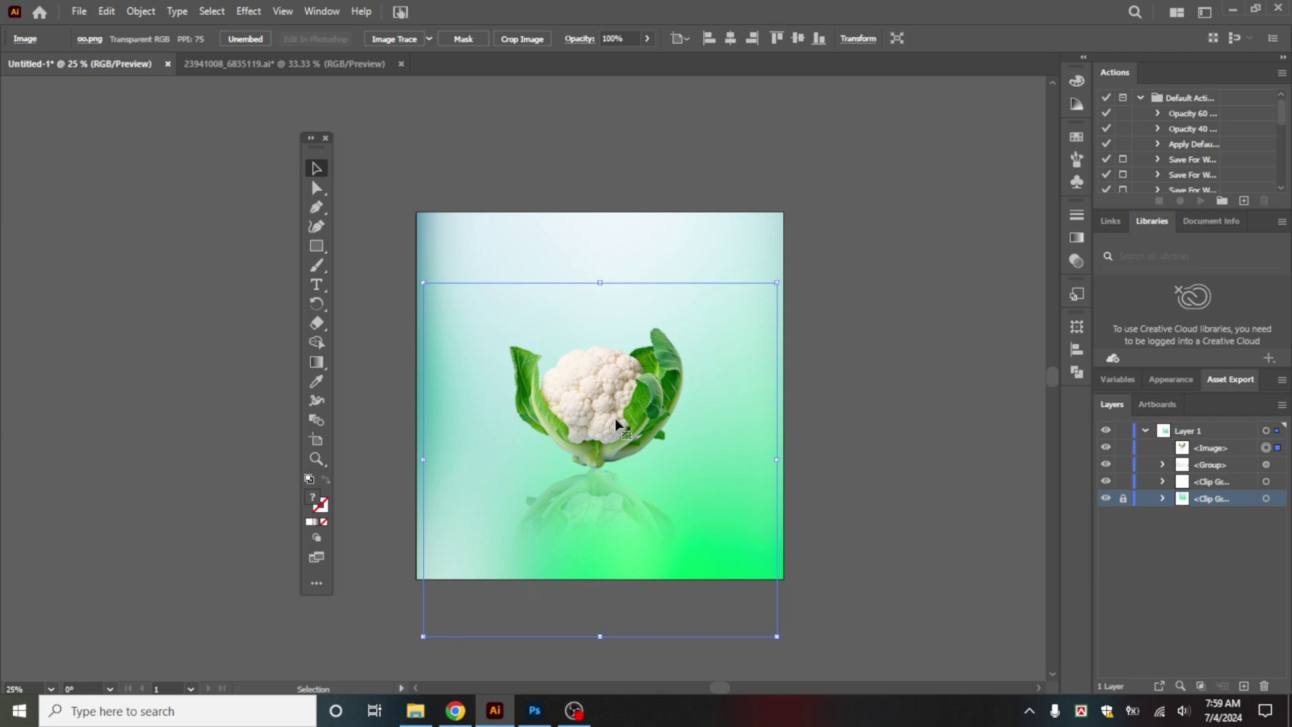
click(1124, 448)
drag(1213, 449, 1210, 492)
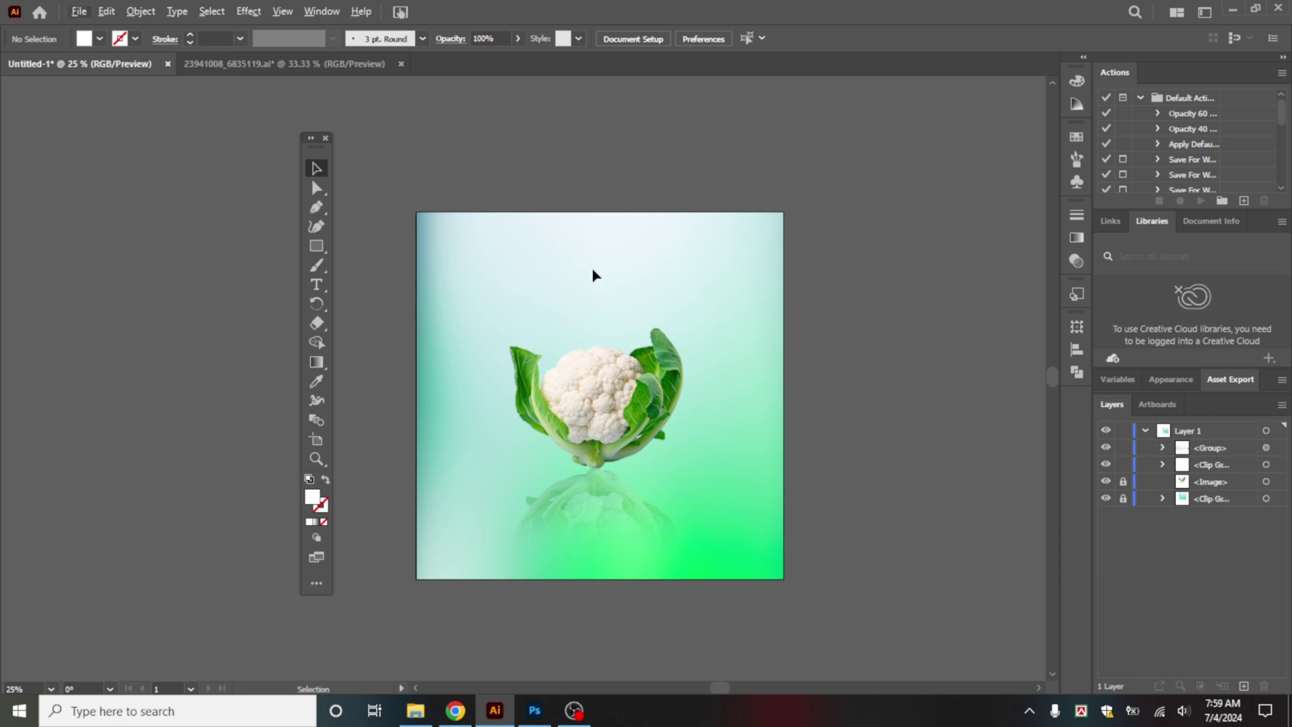
Step: Move the white Bengali logo group into the artboard's top-left corner and fine-tune its position
drag(620, 280, 642, 398)
drag(609, 104, 785, 502)
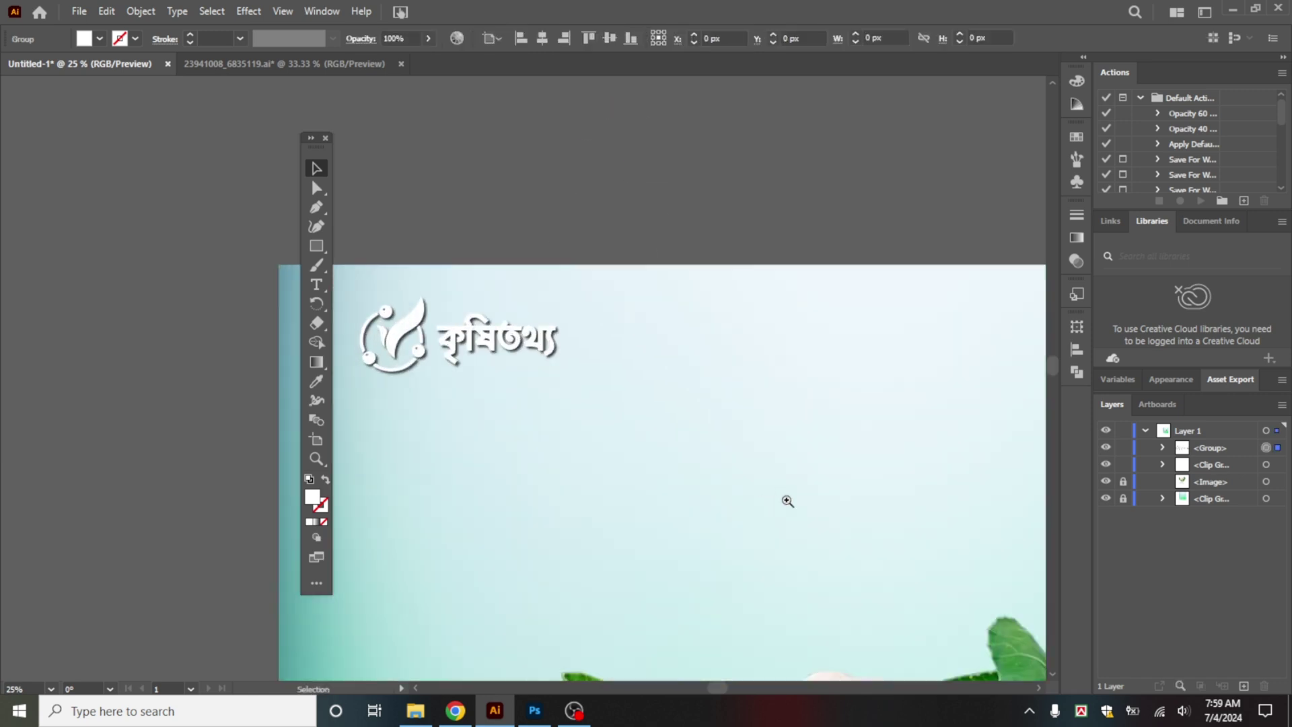
drag(489, 344, 551, 378)
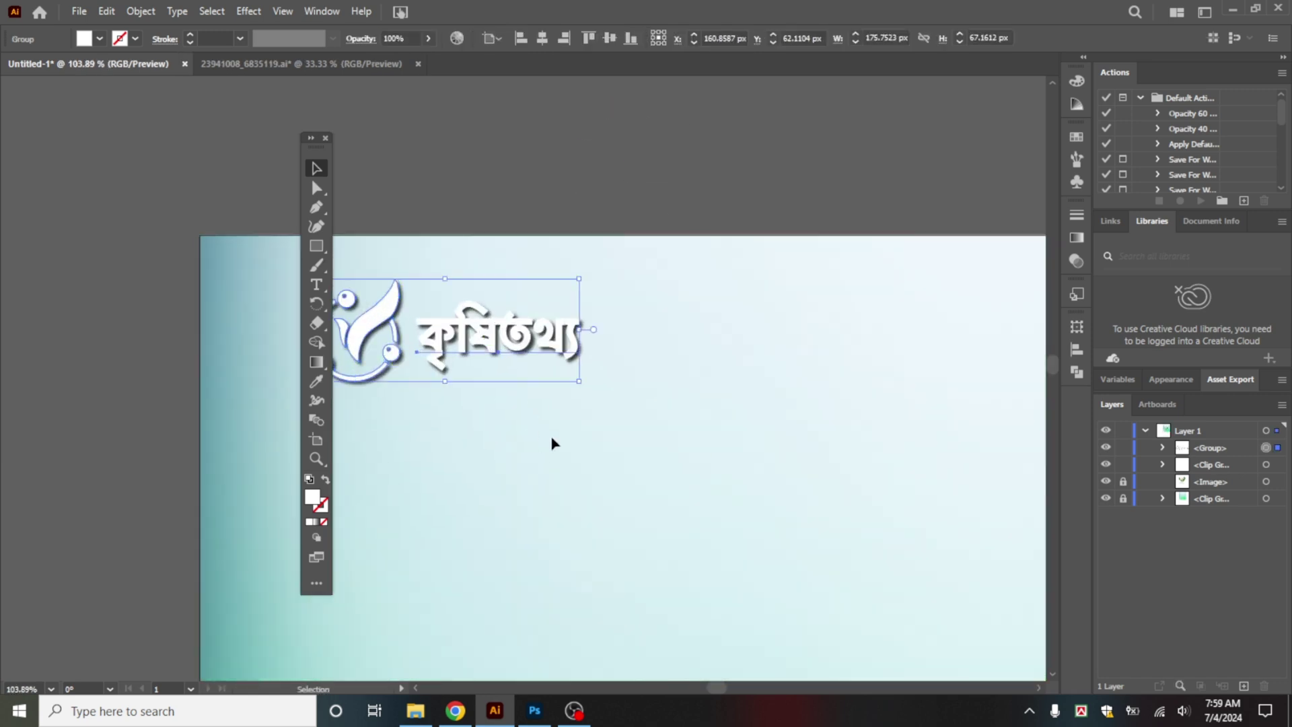
scroll(554, 439, down, 3)
drag(545, 435, 629, 435)
drag(592, 385, 577, 395)
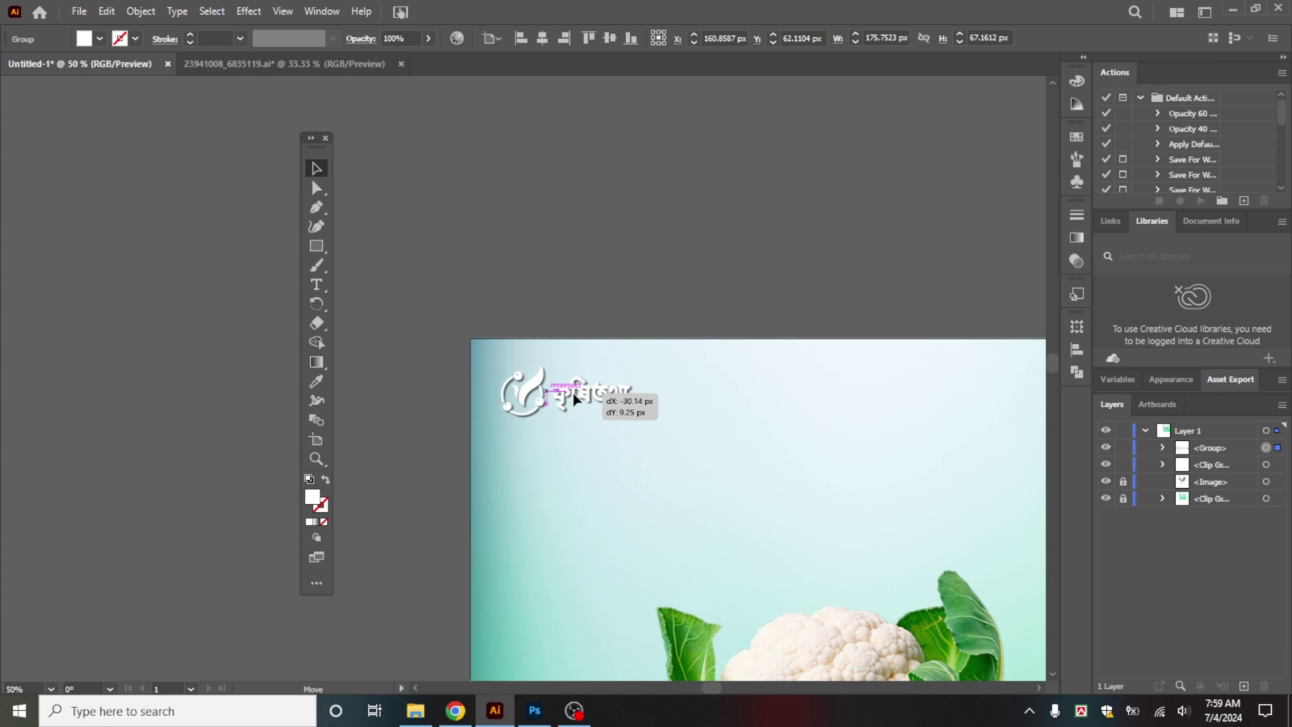
click(669, 481)
scroll(669, 482, down, 1)
drag(749, 445, 669, 291)
scroll(698, 333, down, 1)
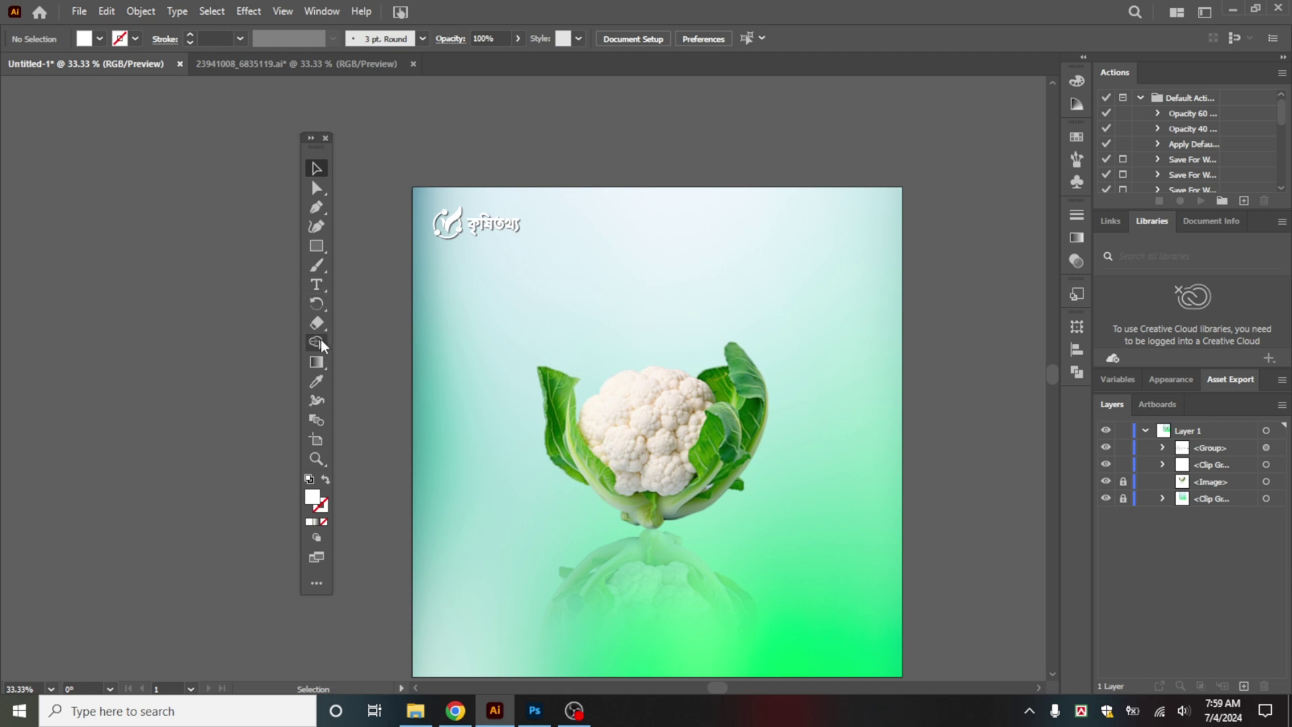
Step: Type the headline 'সরাসরি মাঠ থেকে সংগৃহিত' above the cauliflower in Li Ador Noirrit A-V2 Bangla
click(316, 285)
click(564, 265)
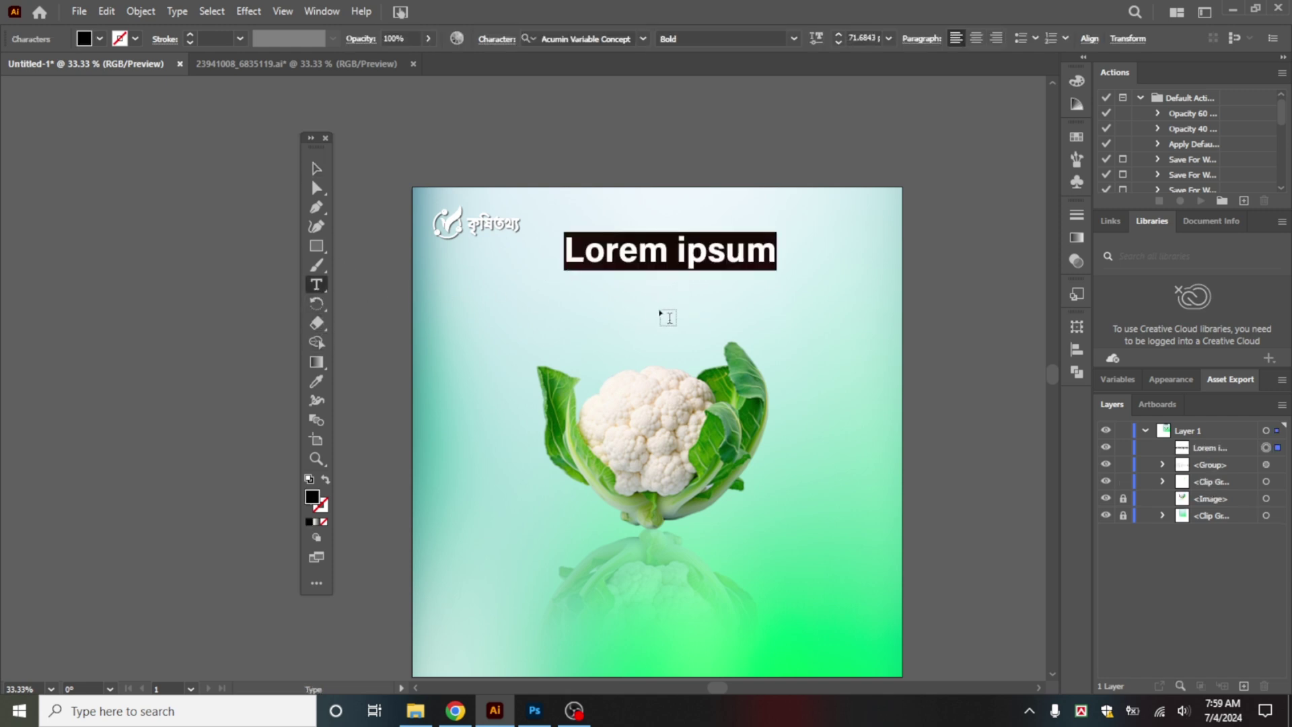
text(miv)
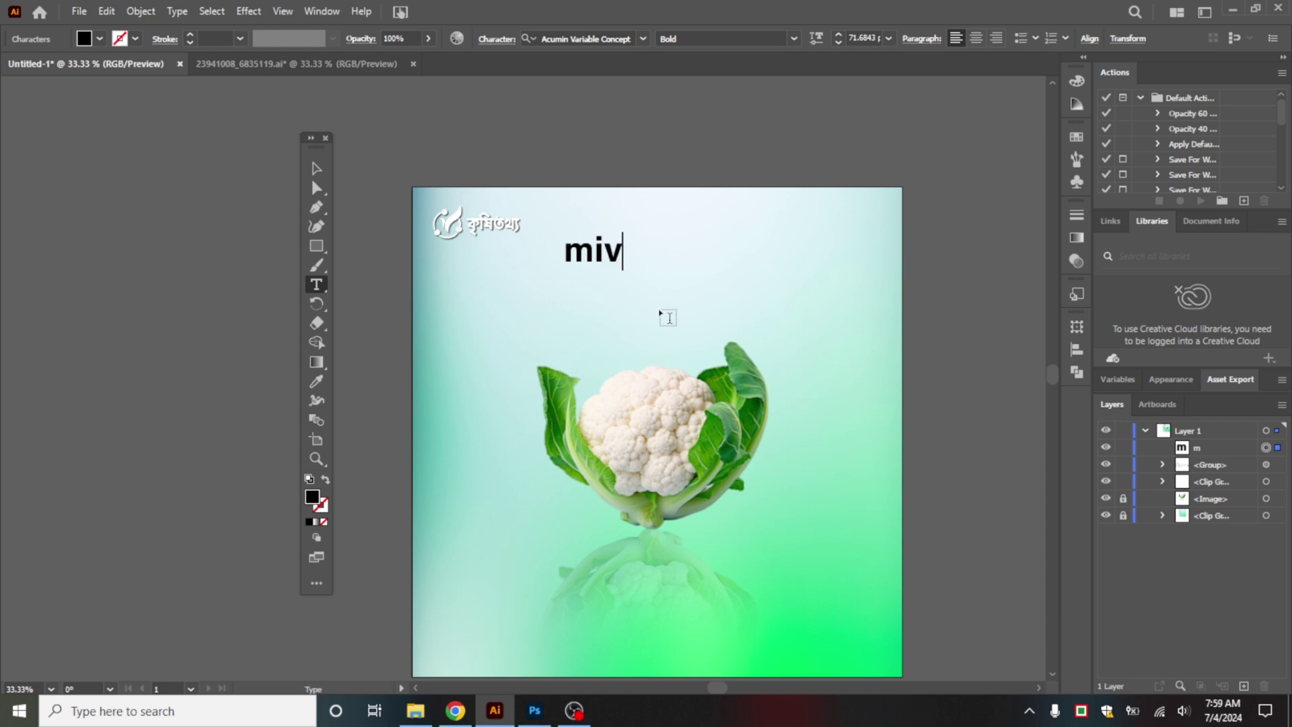
text(mwi gv)
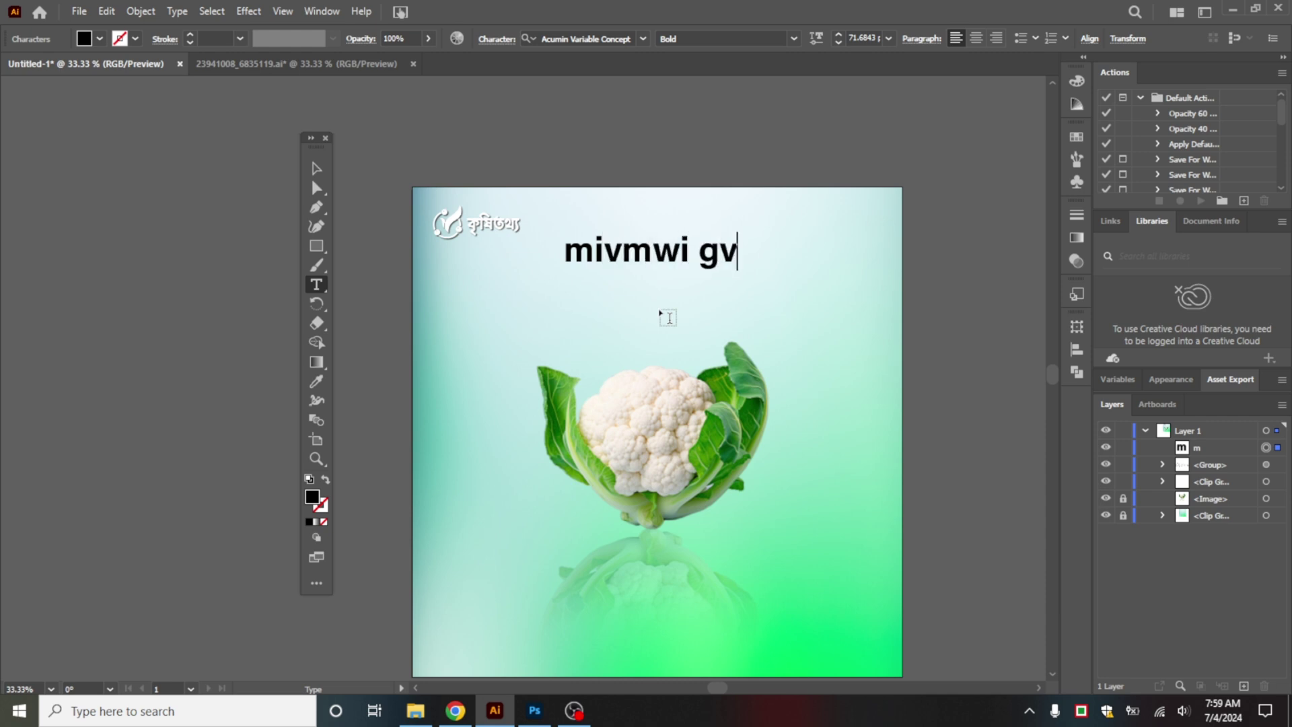
text(V †_‡)
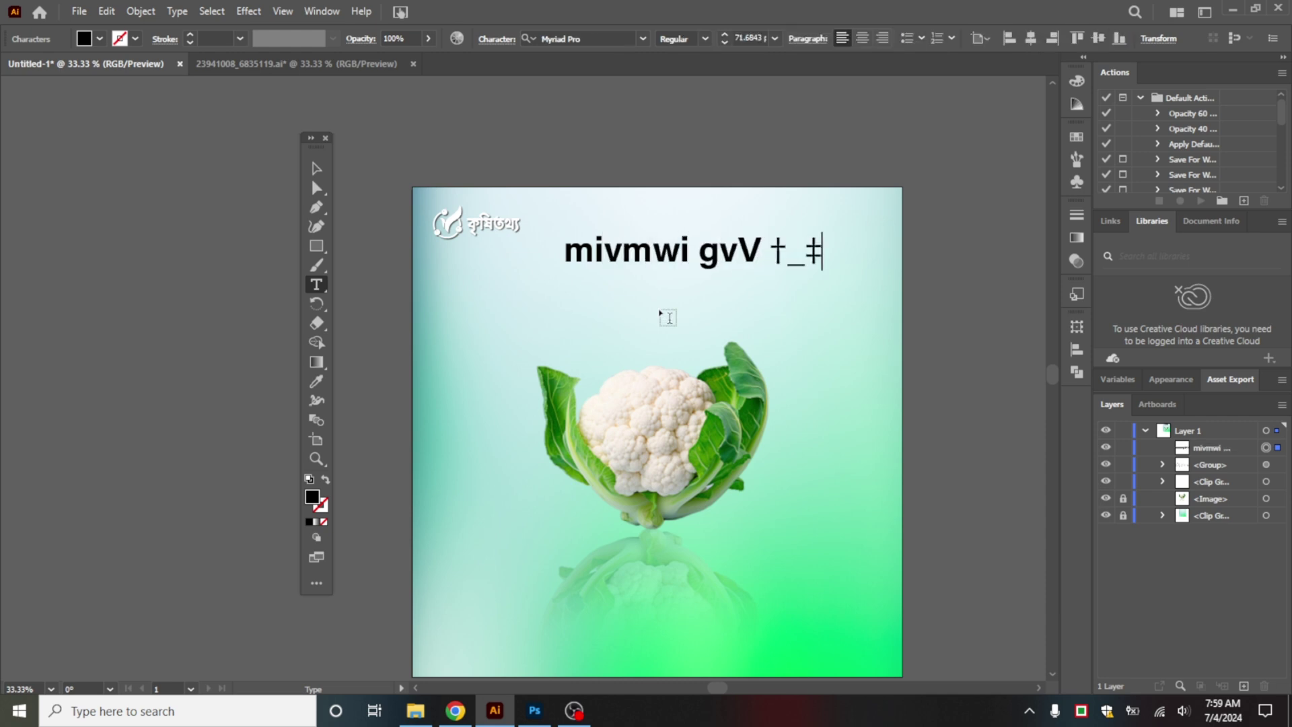
text(K msM„wnZ)
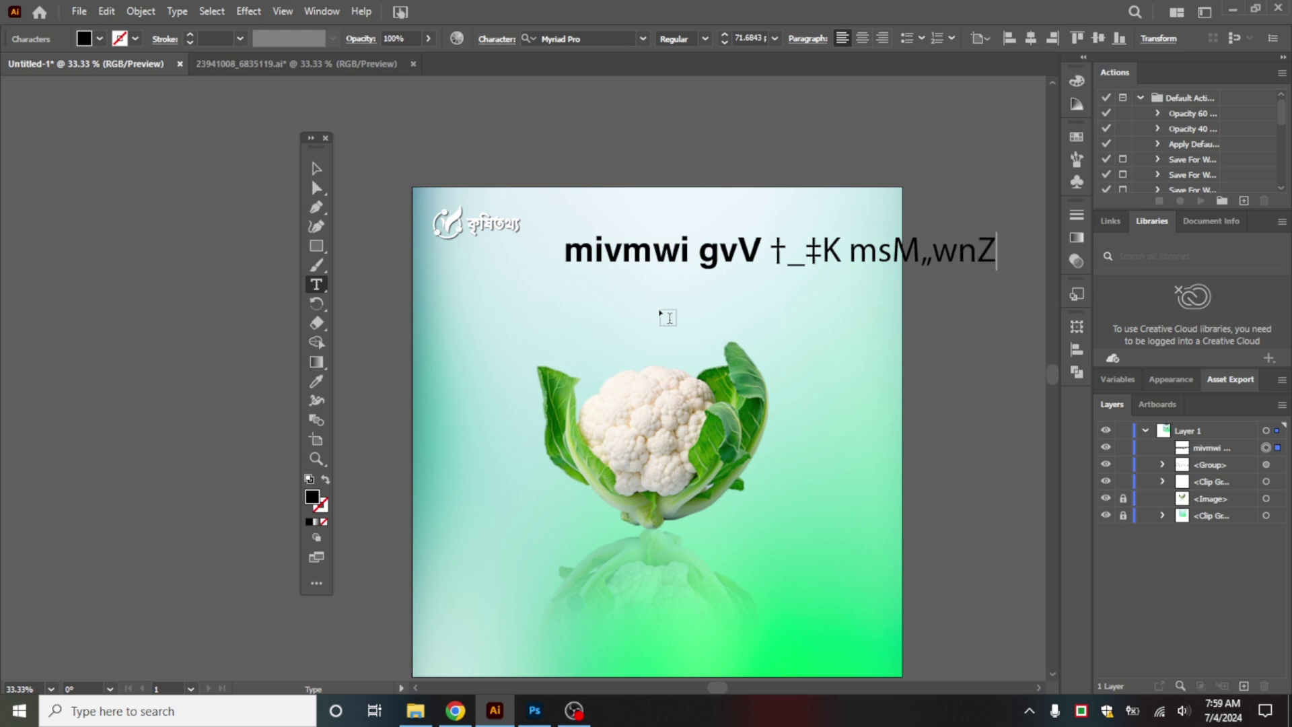
click(316, 168)
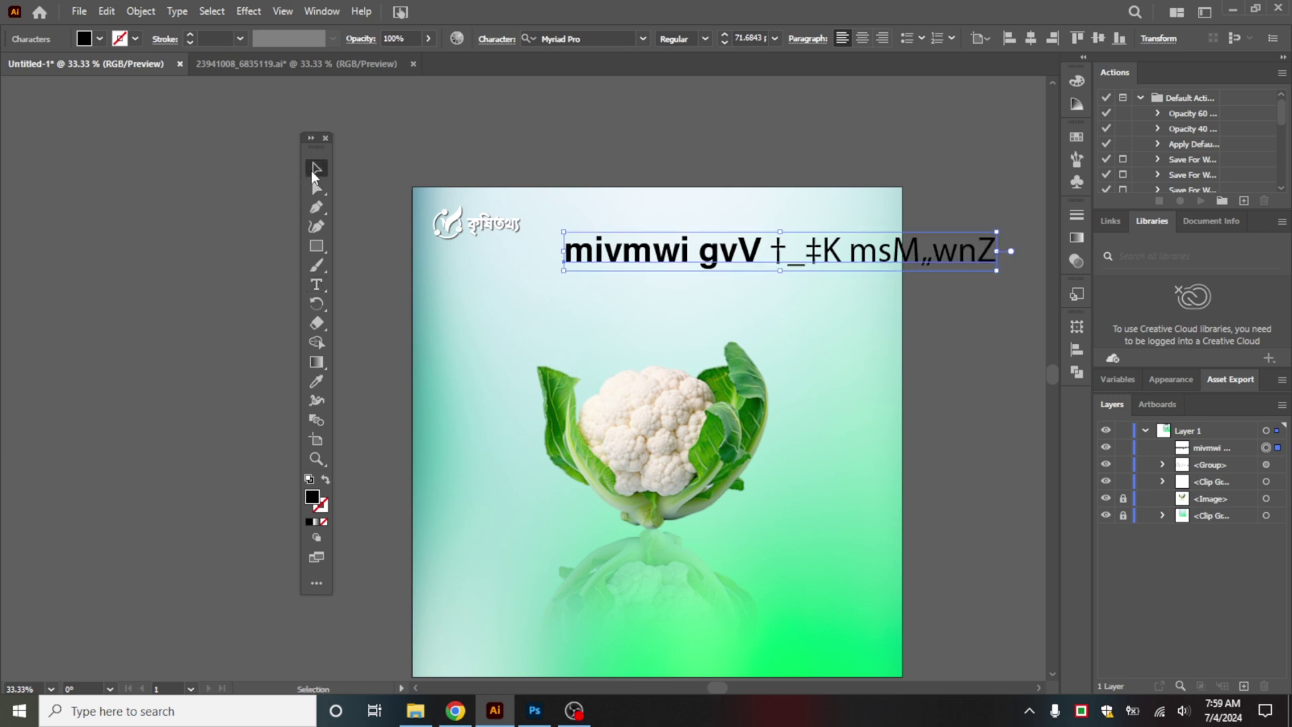
click(643, 38)
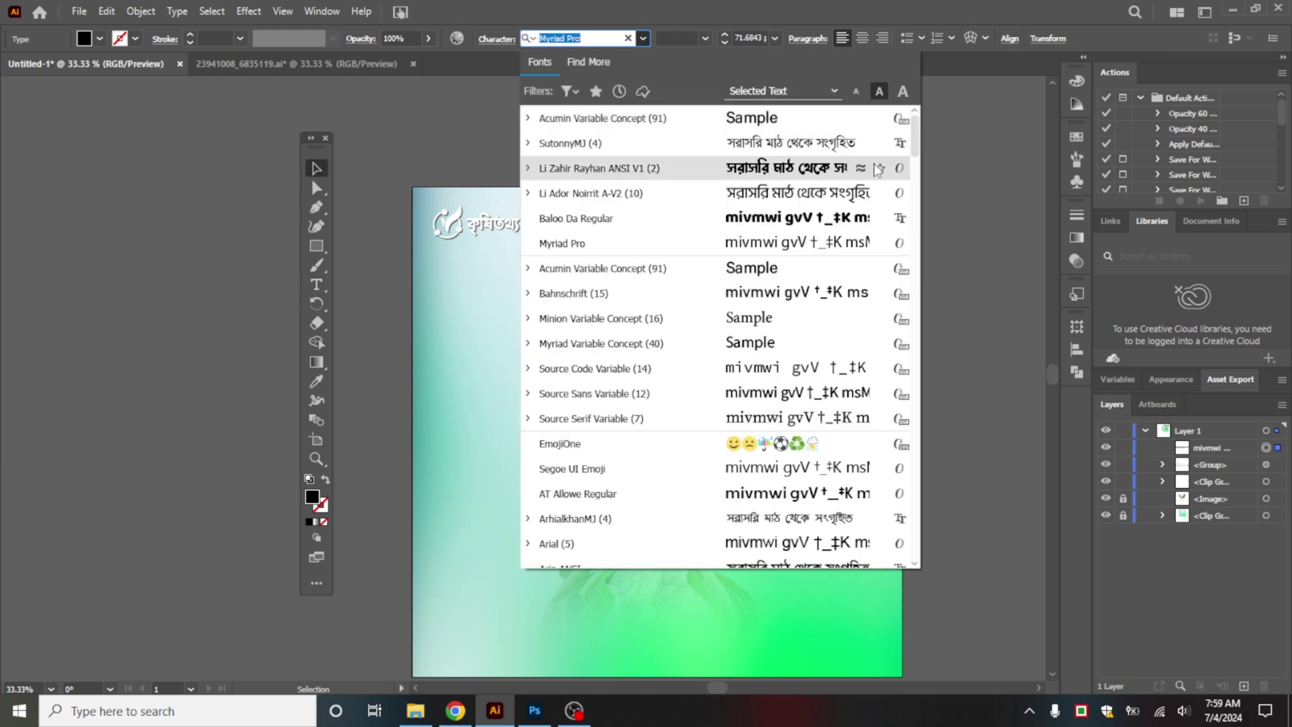
click(789, 192)
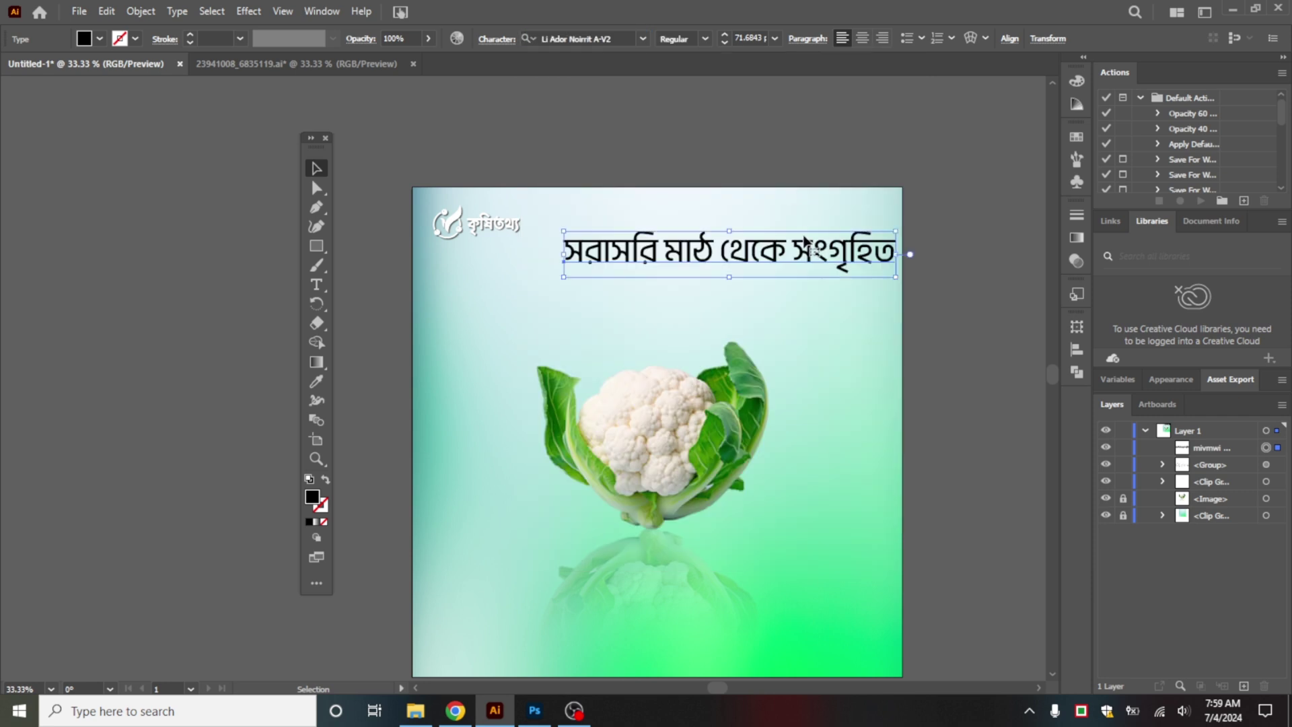
drag(780, 255, 726, 287)
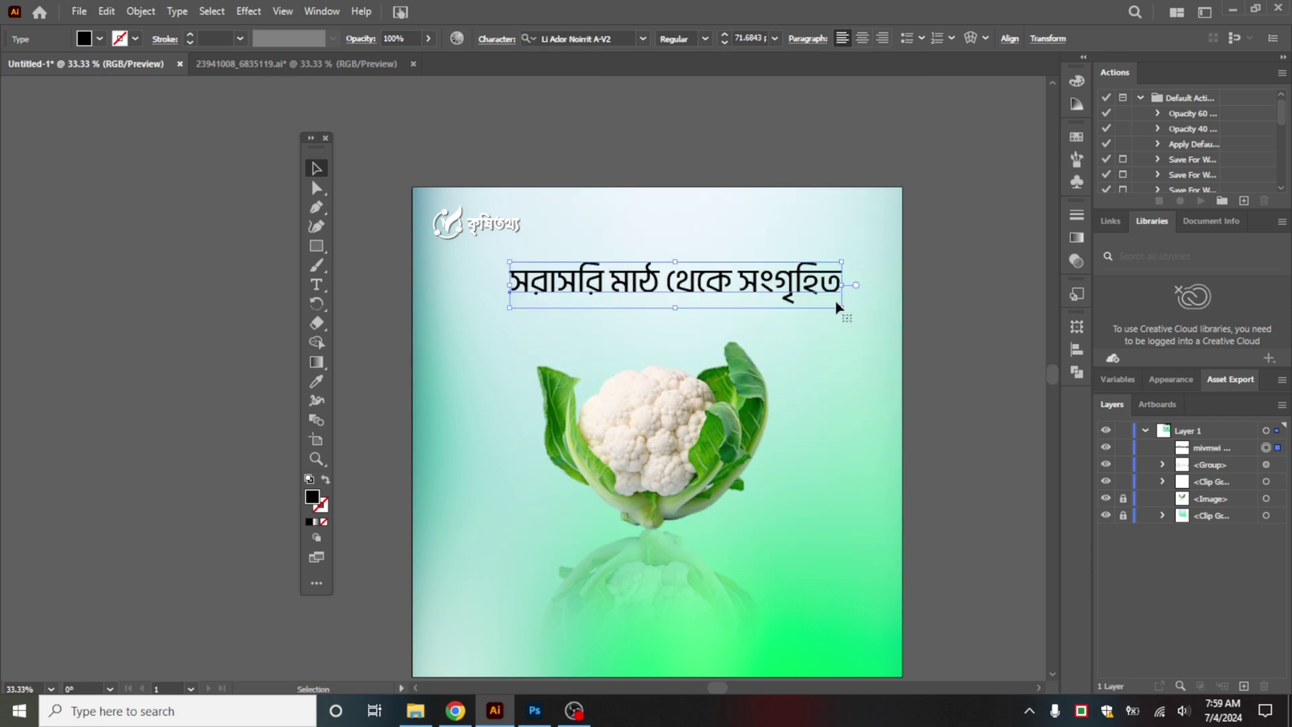
Step: Make the headline Light, about 30.6 pt, and centre it horizontally on the artboard
click(708, 38)
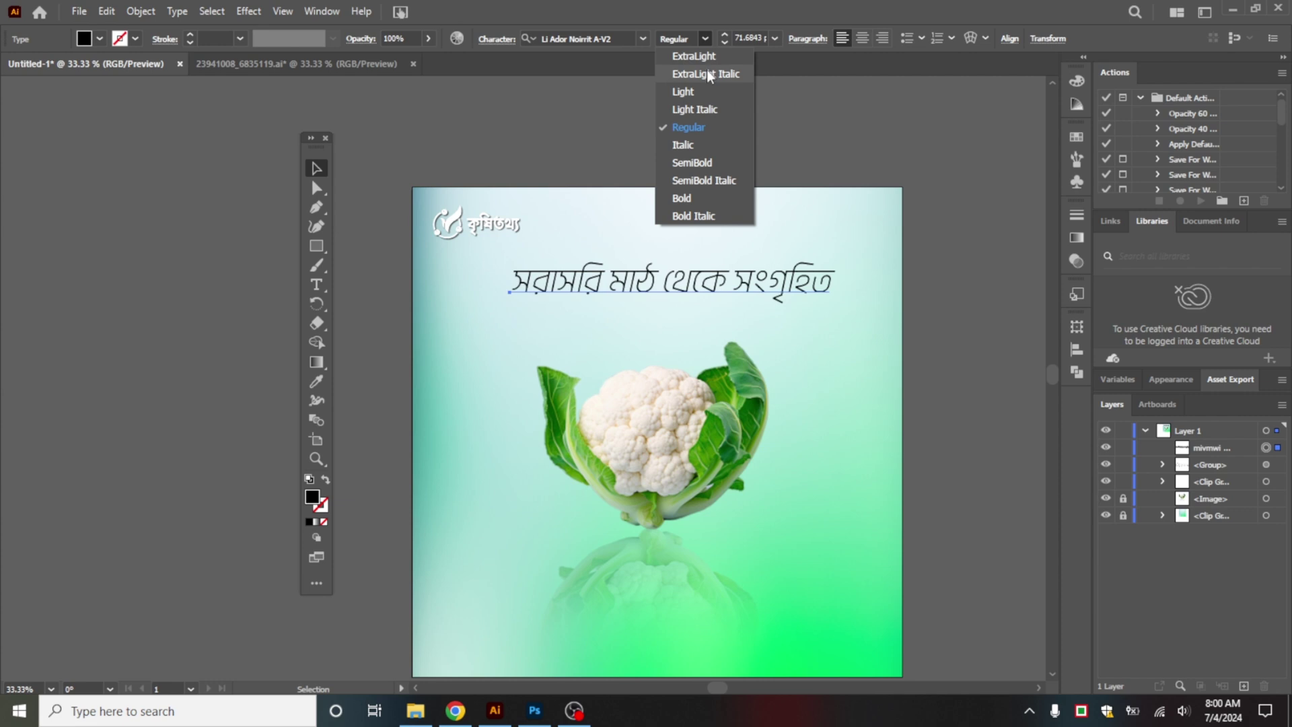
click(700, 92)
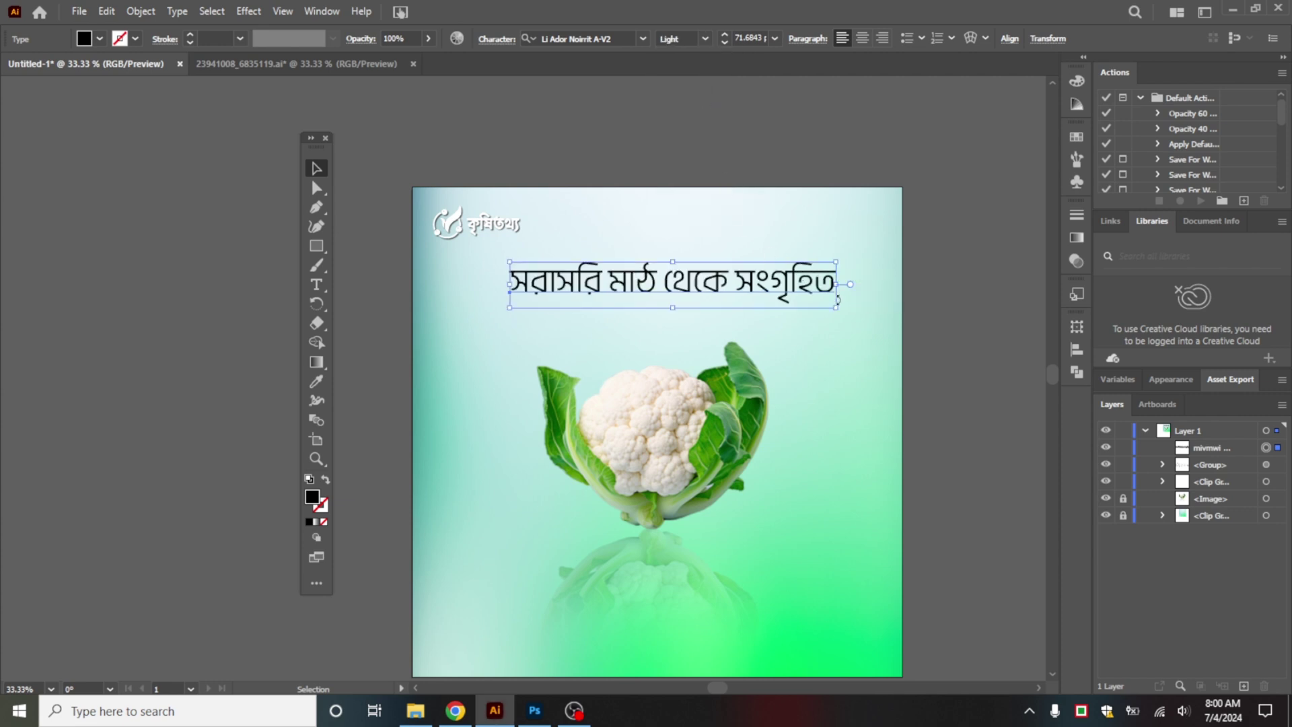
drag(836, 311, 682, 250)
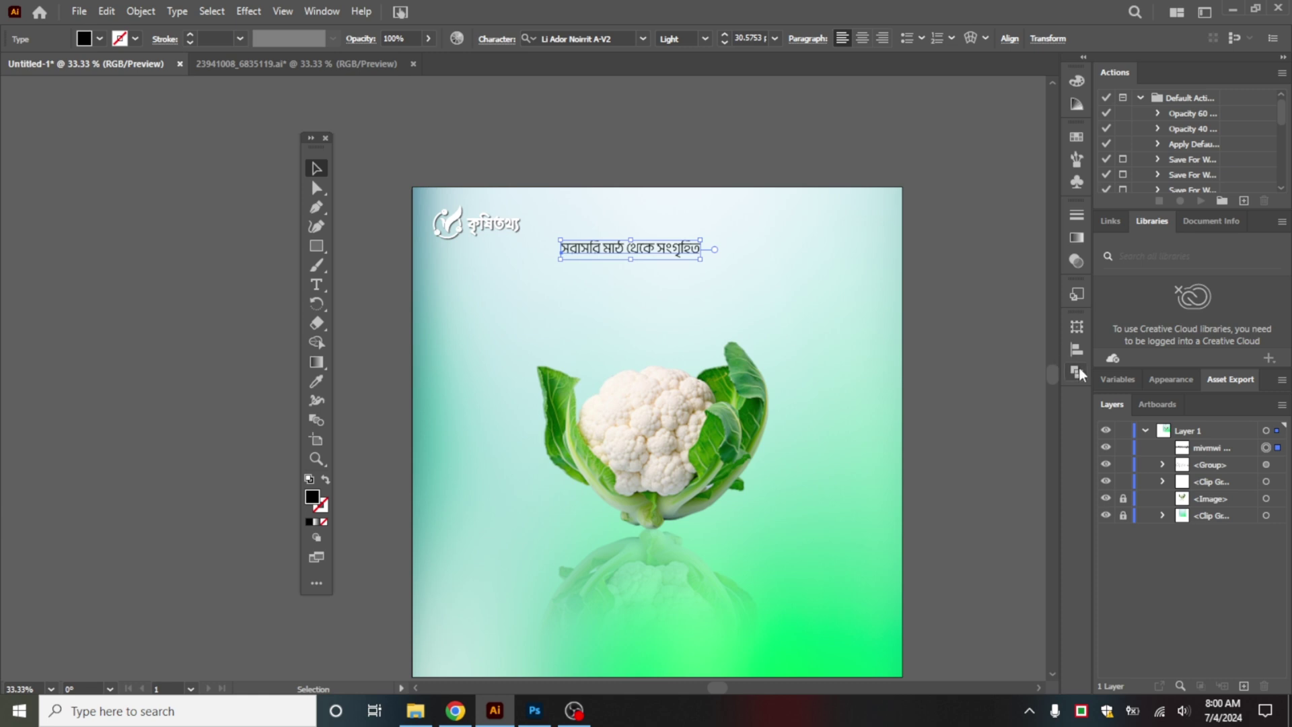
click(1078, 371)
click(1075, 350)
click(916, 361)
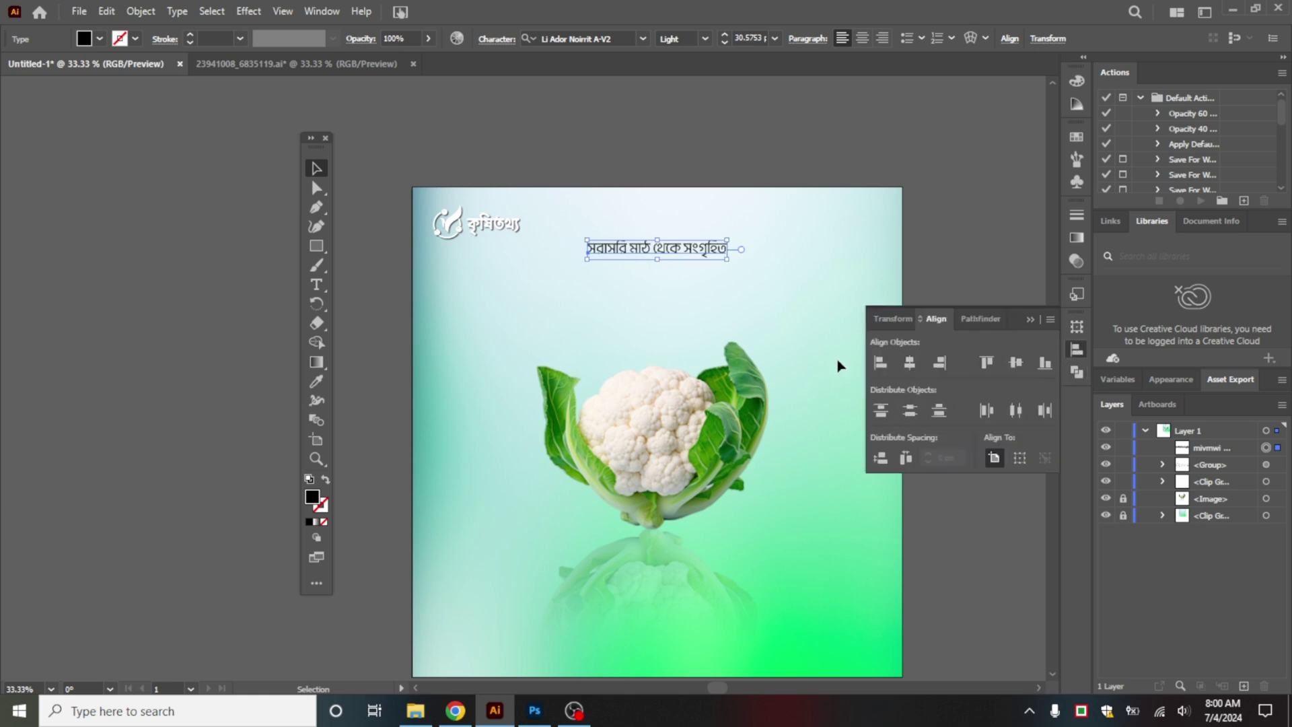
click(856, 350)
click(1028, 319)
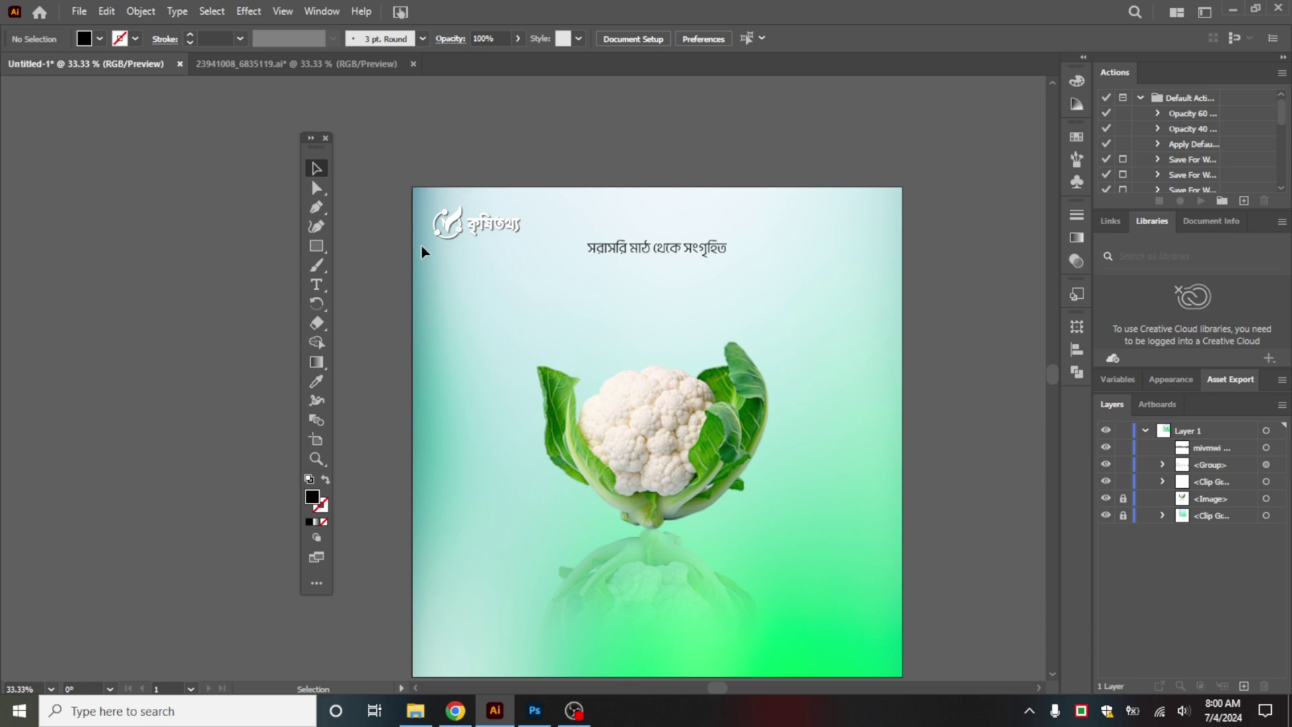
Step: Duplicate the headline just below and retype the copy to begin 'ফরমালিনমুক্ত'
drag(659, 255, 660, 283)
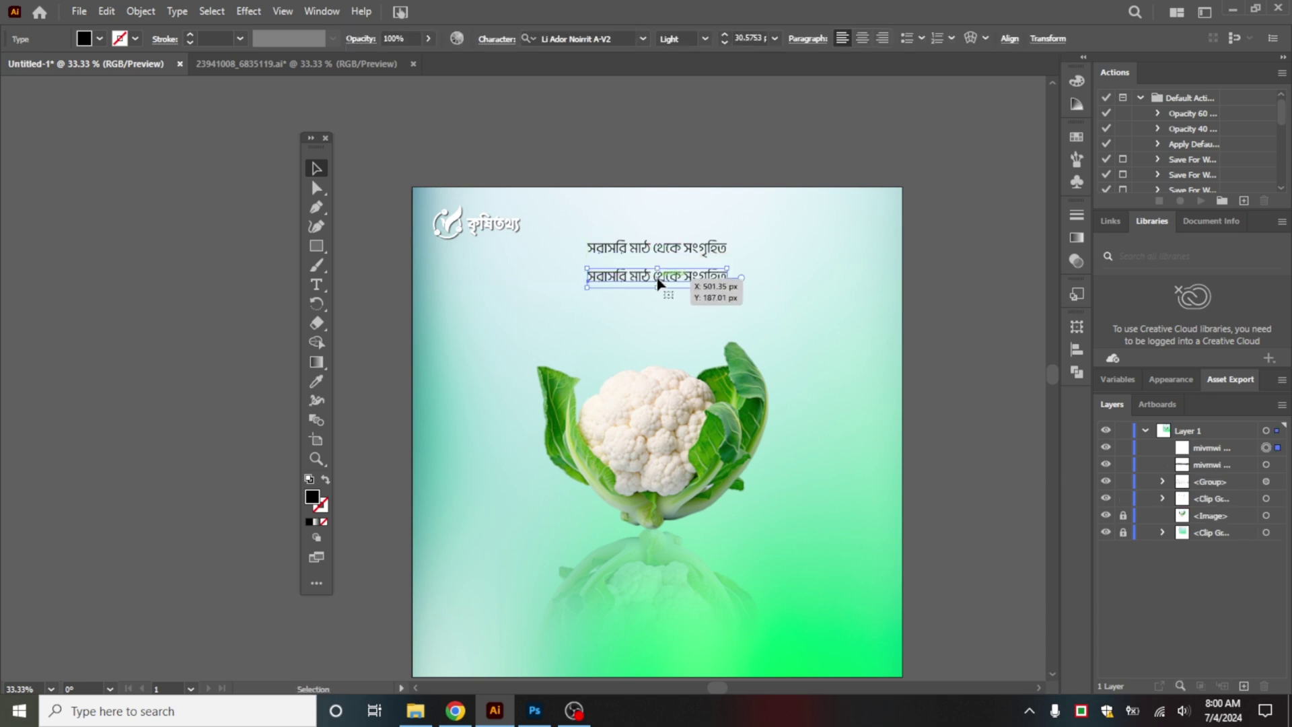
triple_click(660, 283)
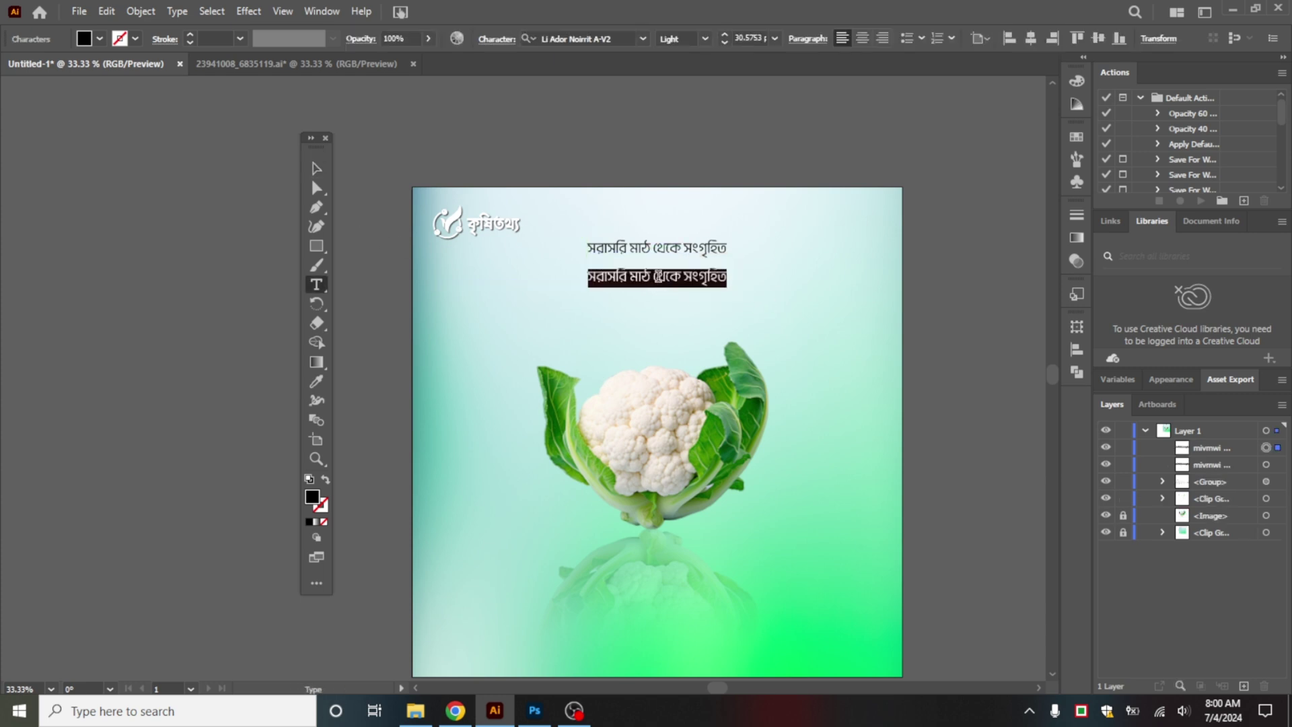
text(R)
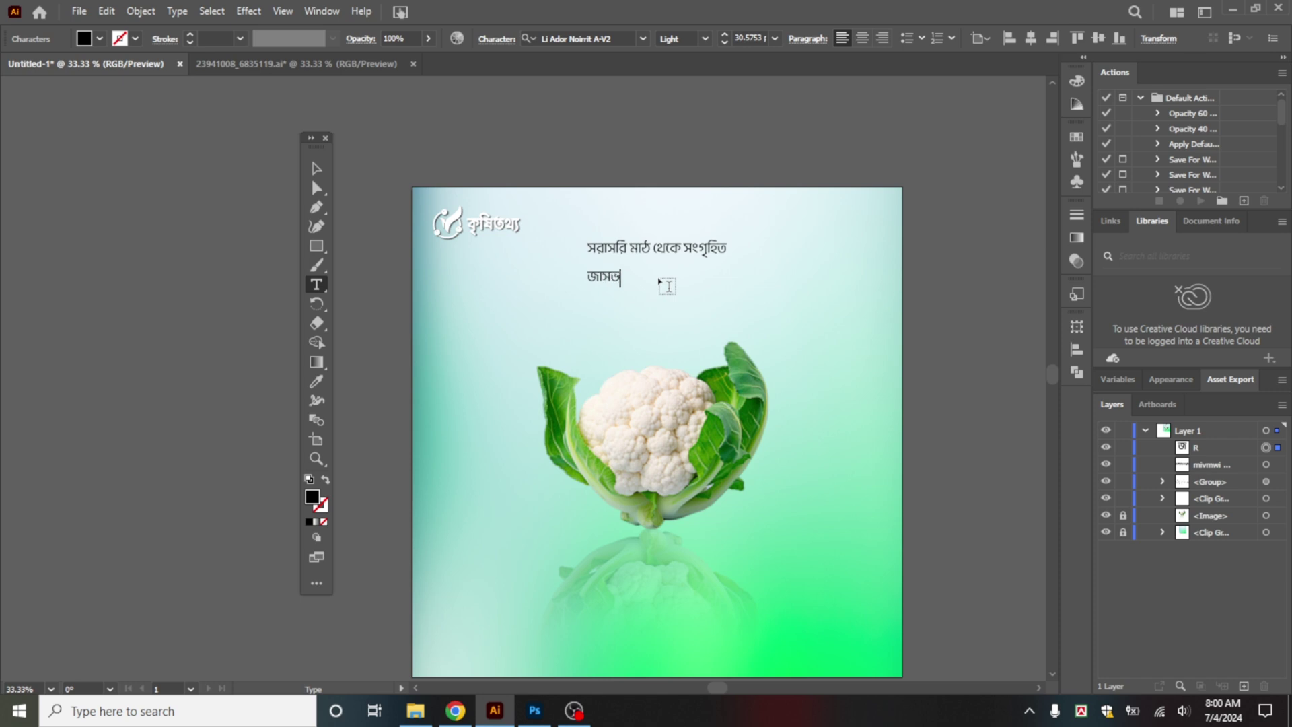
text(vmfdVb)
key(ctrl+a)
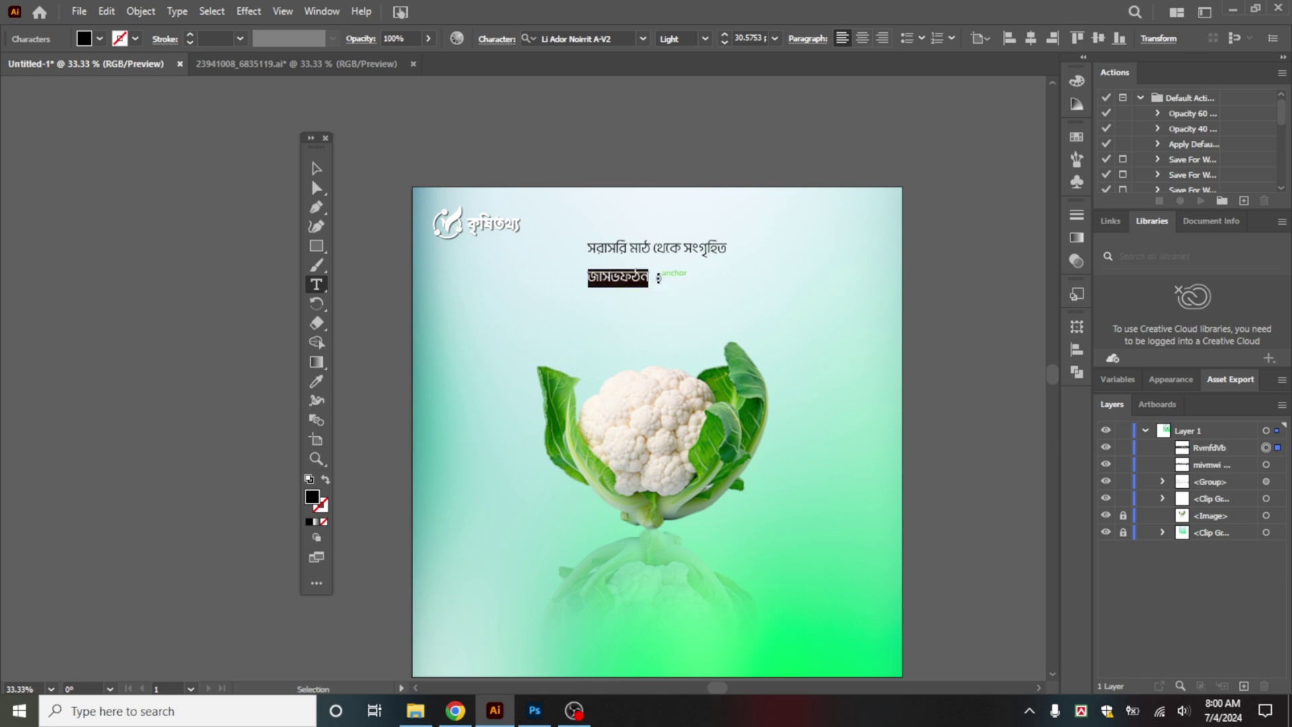
text(di)
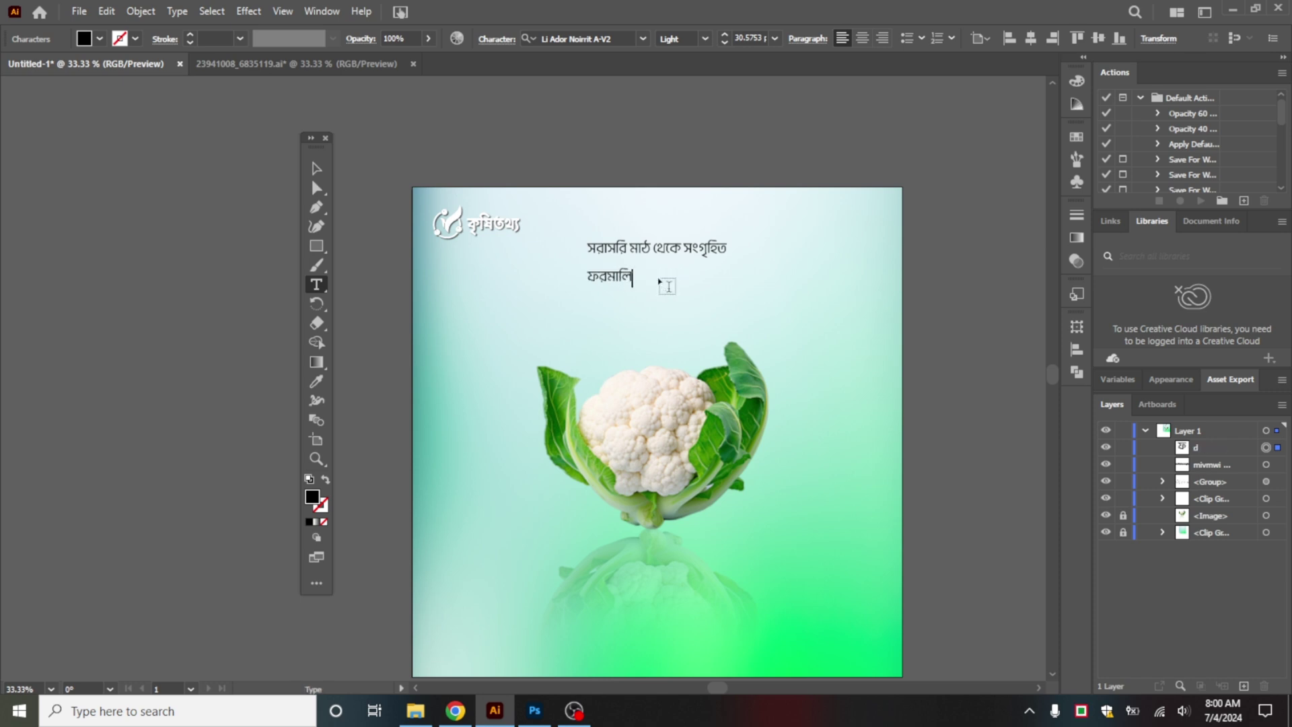
text(মালিনমুক্ত ফুলকপি)
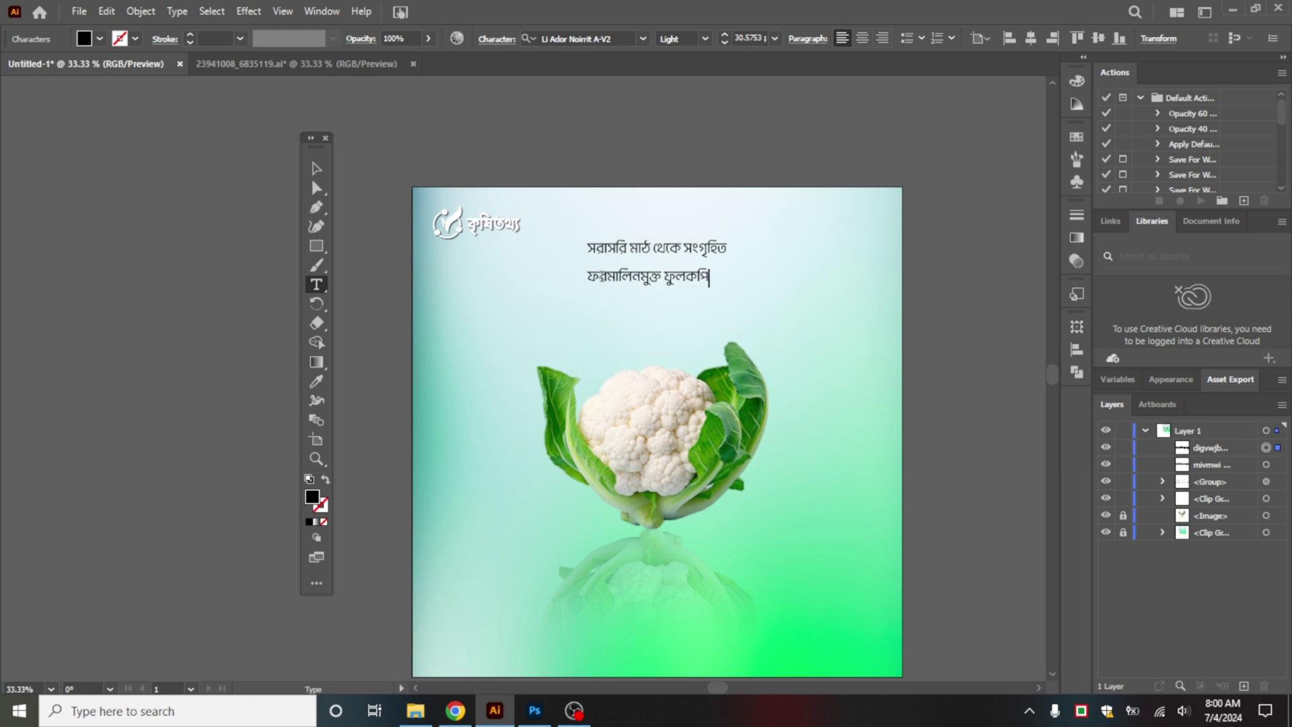
Step: Scale the new line up into a large headline
click(319, 173)
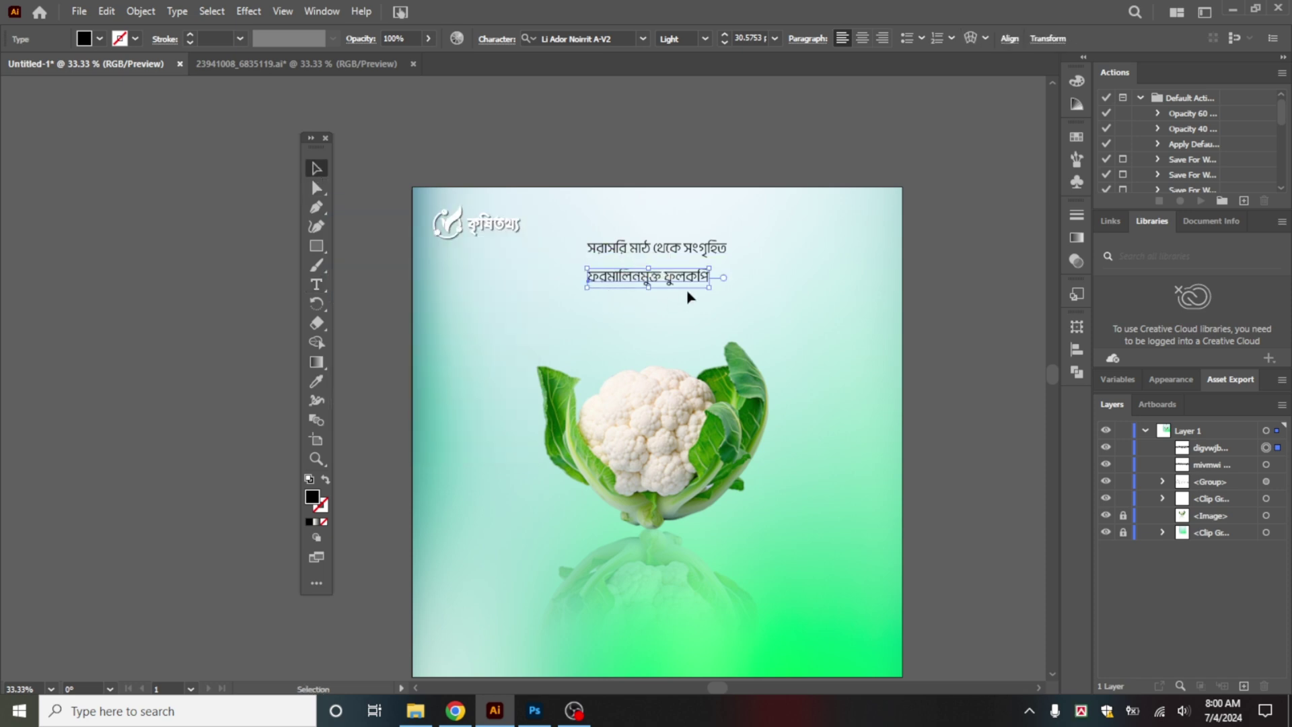
drag(710, 288, 810, 352)
key(ctrl+shift+a)
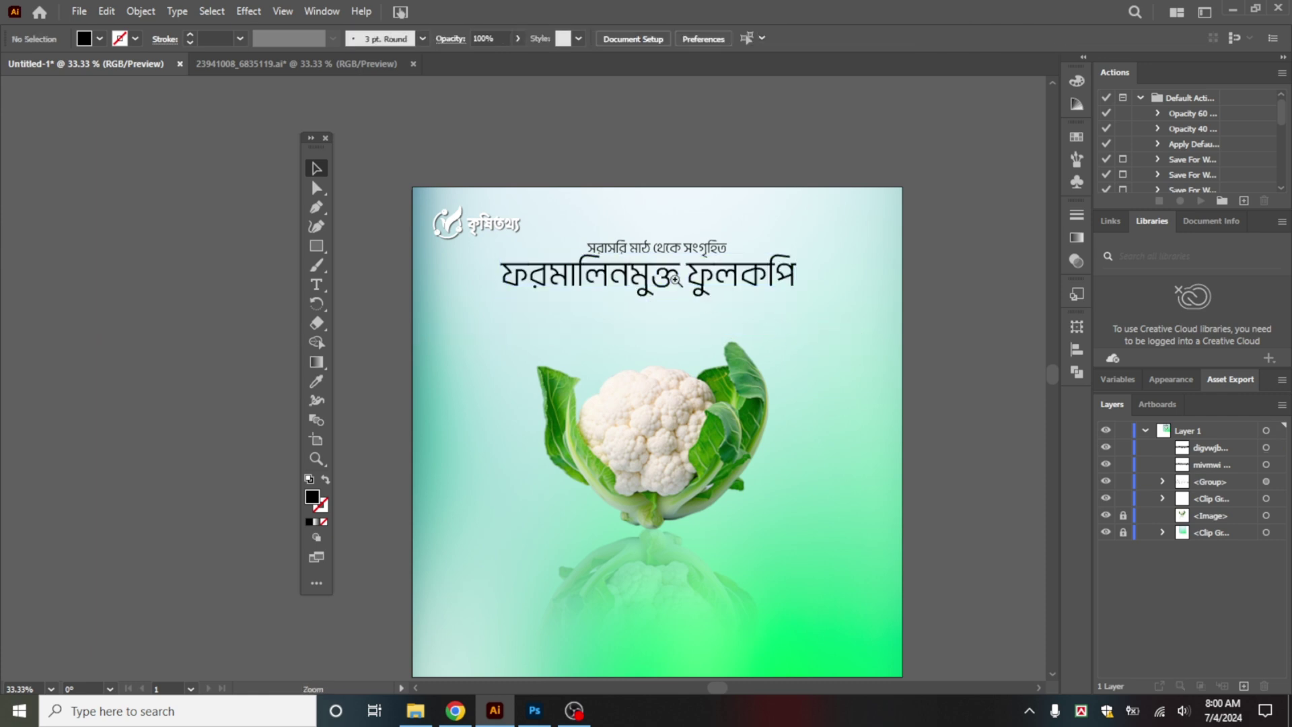
click(675, 280)
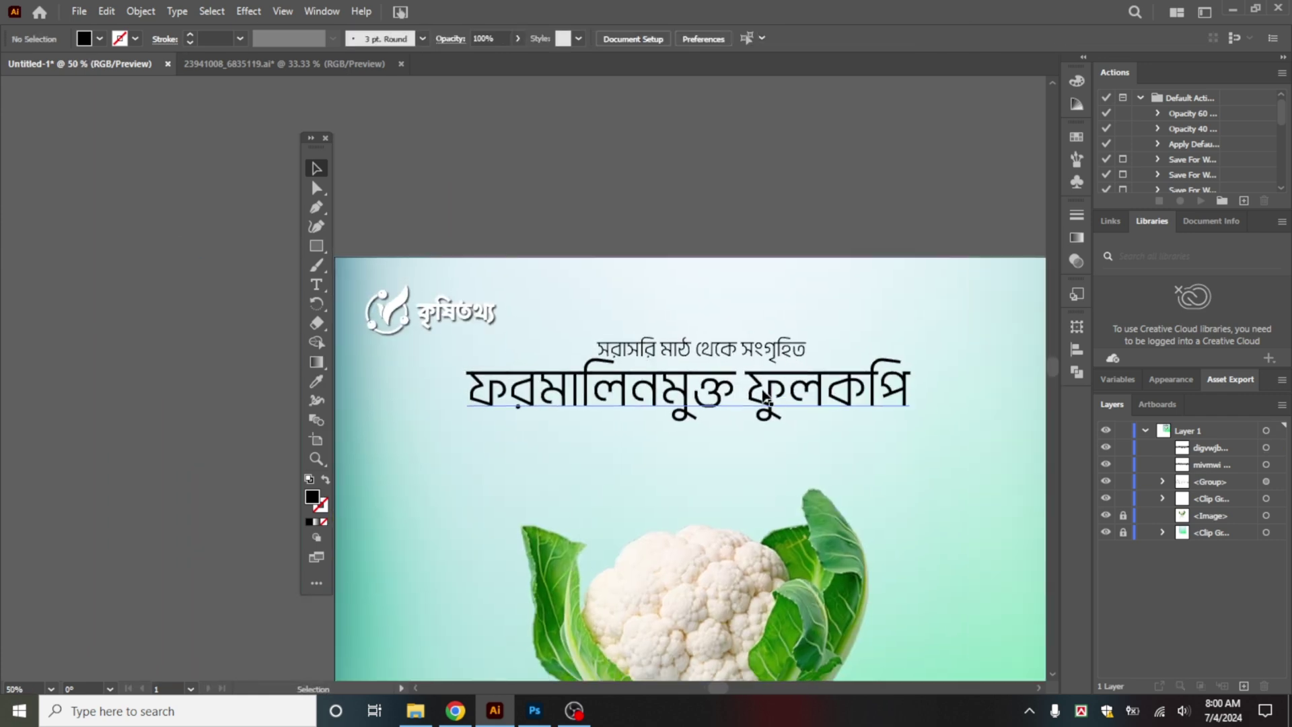
Step: Set the word ফুলকপি to 88 pt
double_click(766, 401)
double_click(766, 401)
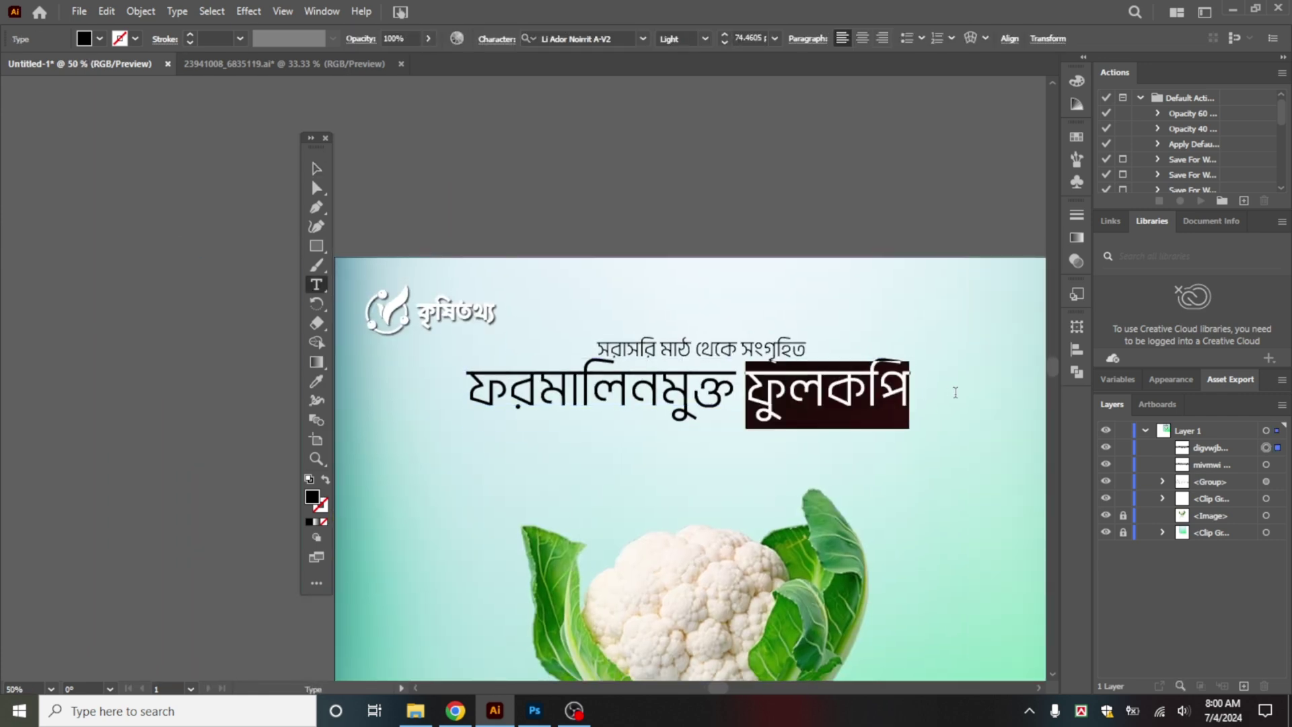
click(726, 35)
click(725, 35)
click(726, 35)
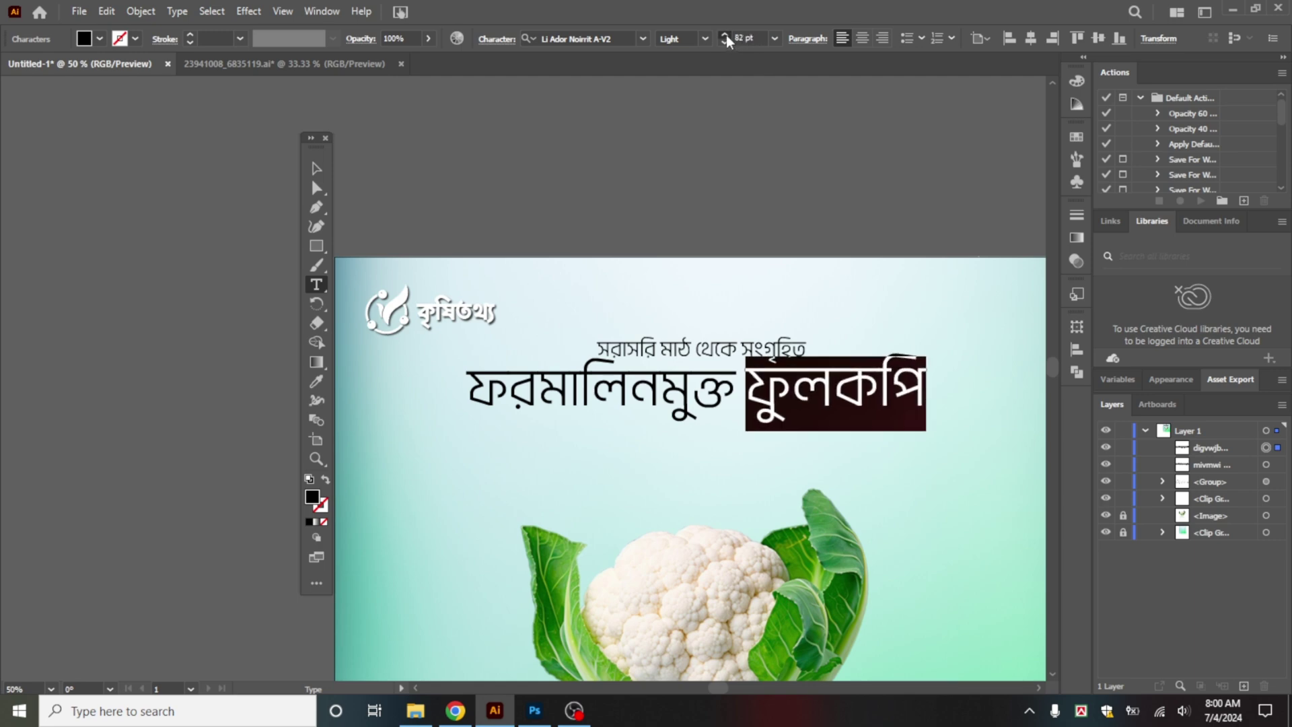
click(726, 35)
click(726, 35)
click(725, 35)
click(725, 35)
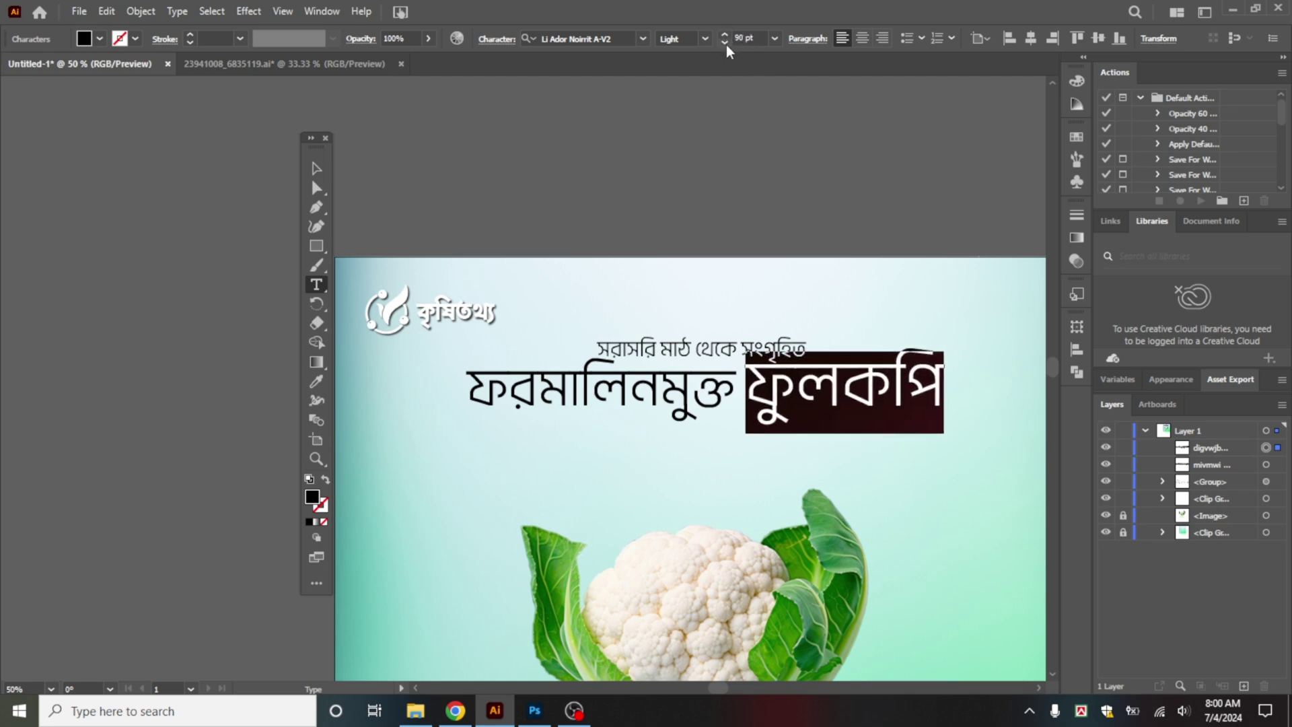
click(725, 42)
click(725, 43)
Step: Make the headline Bold and nudge it down about 11 px
click(304, 165)
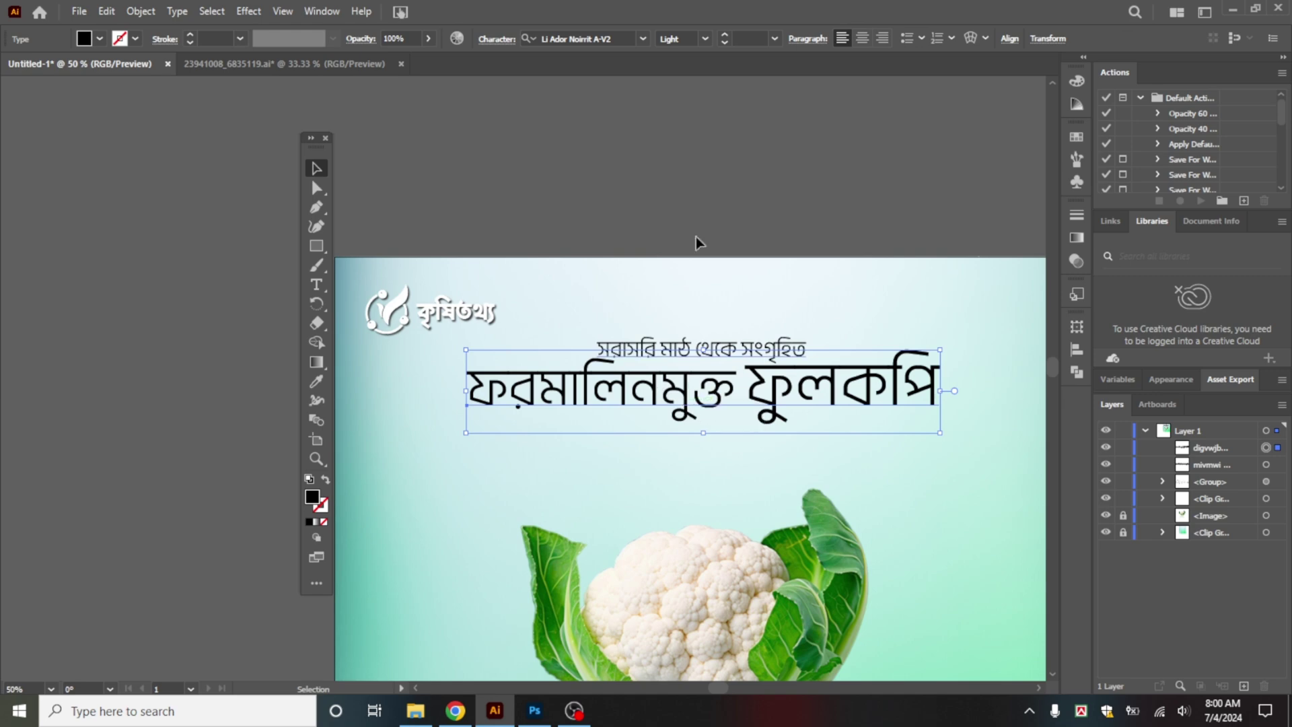
click(706, 40)
click(693, 200)
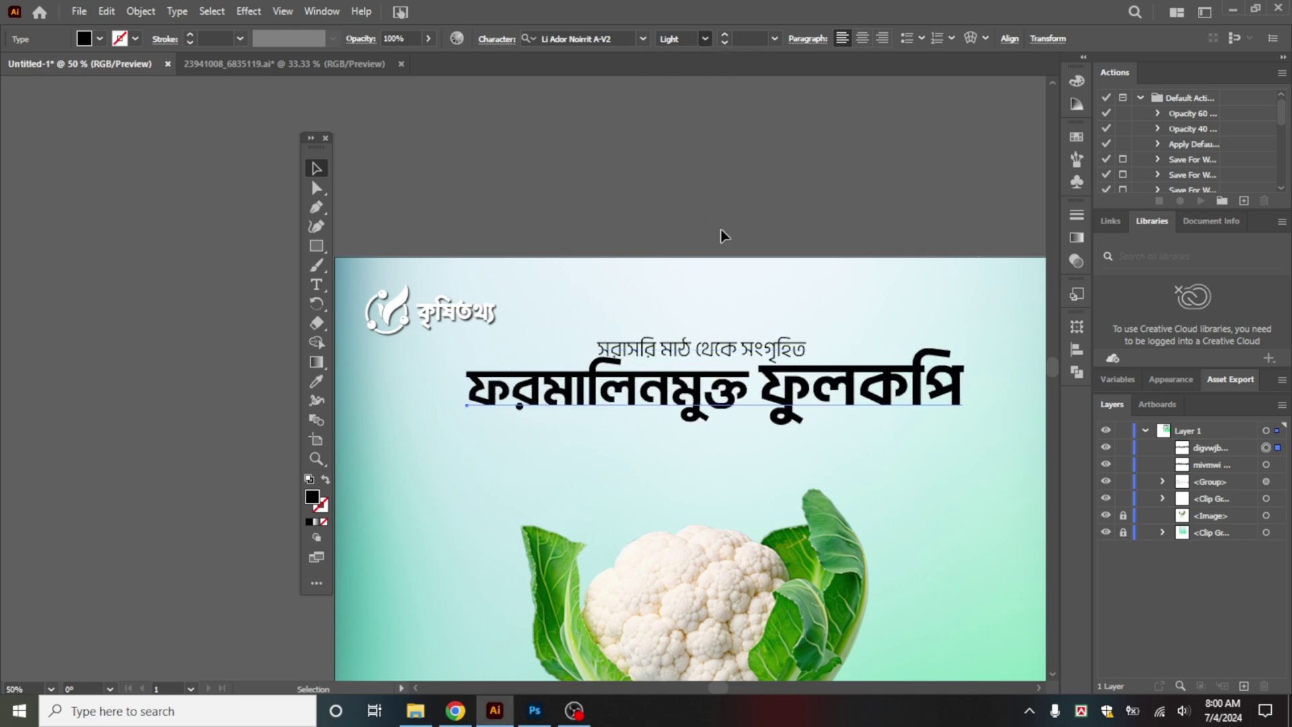
click(827, 355)
drag(834, 391, 835, 400)
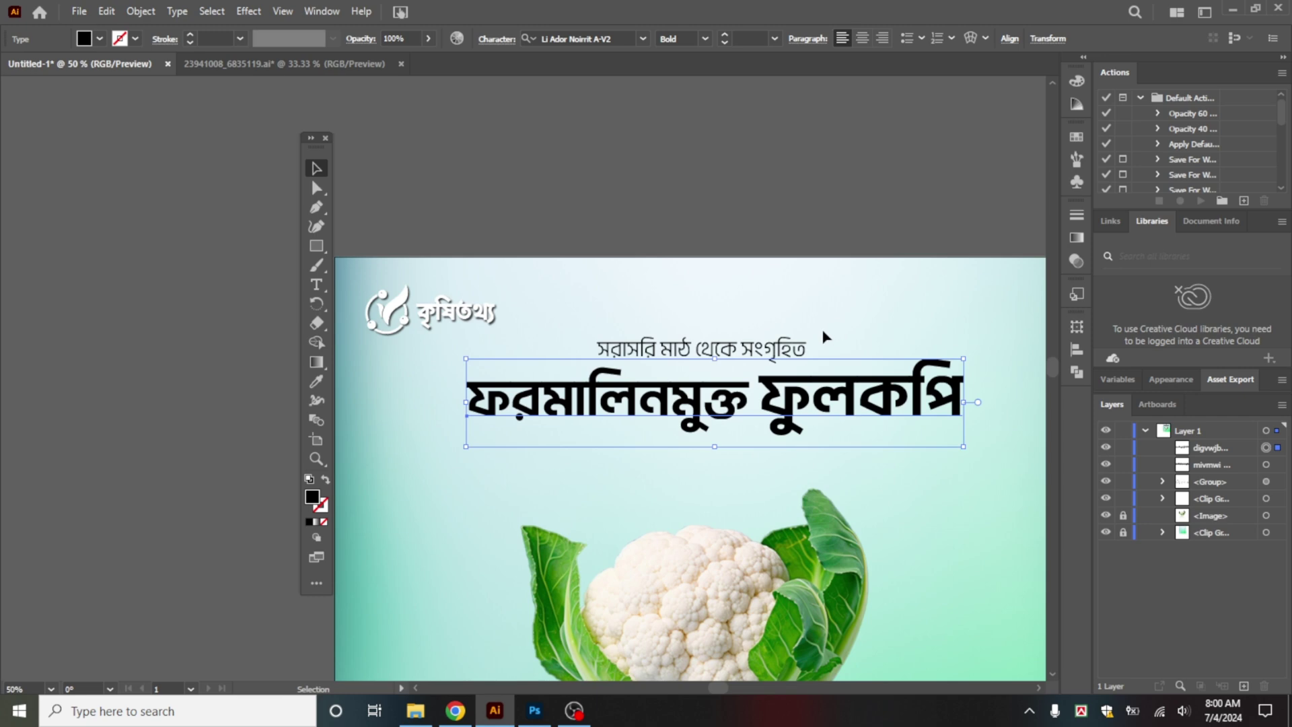
drag(822, 330, 824, 367)
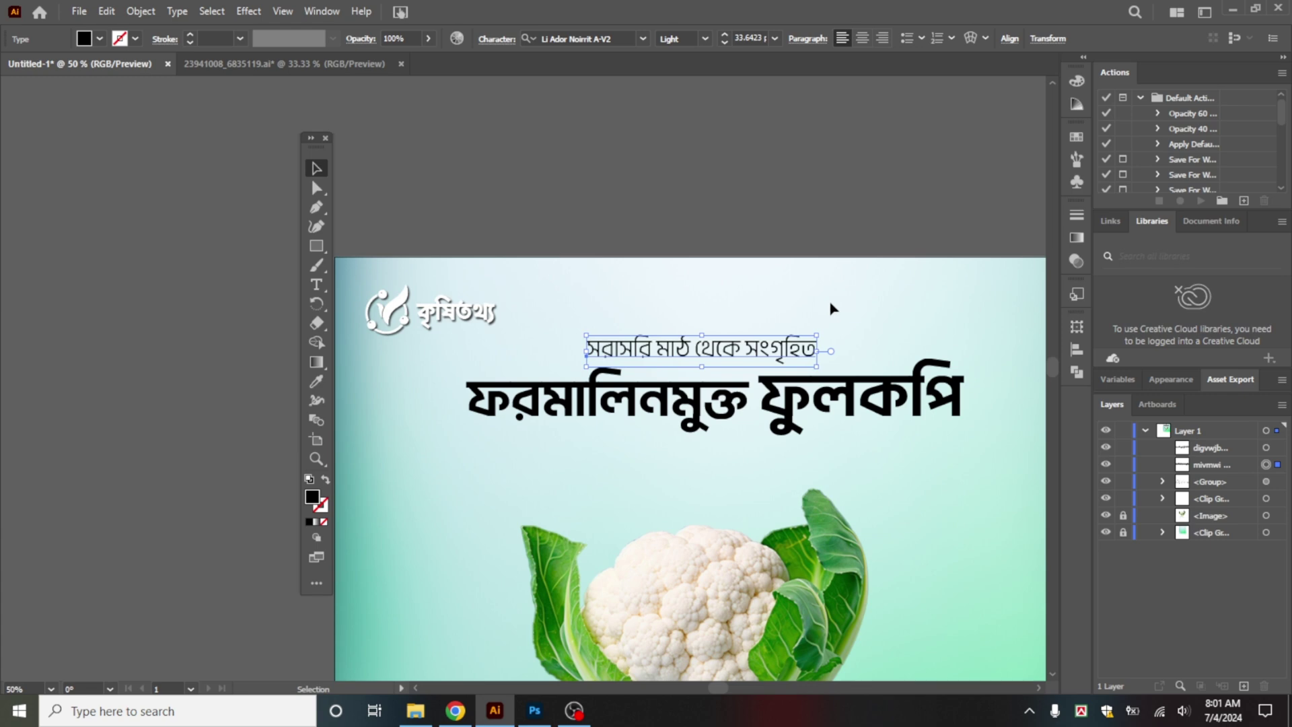
scroll(802, 358, down, 2)
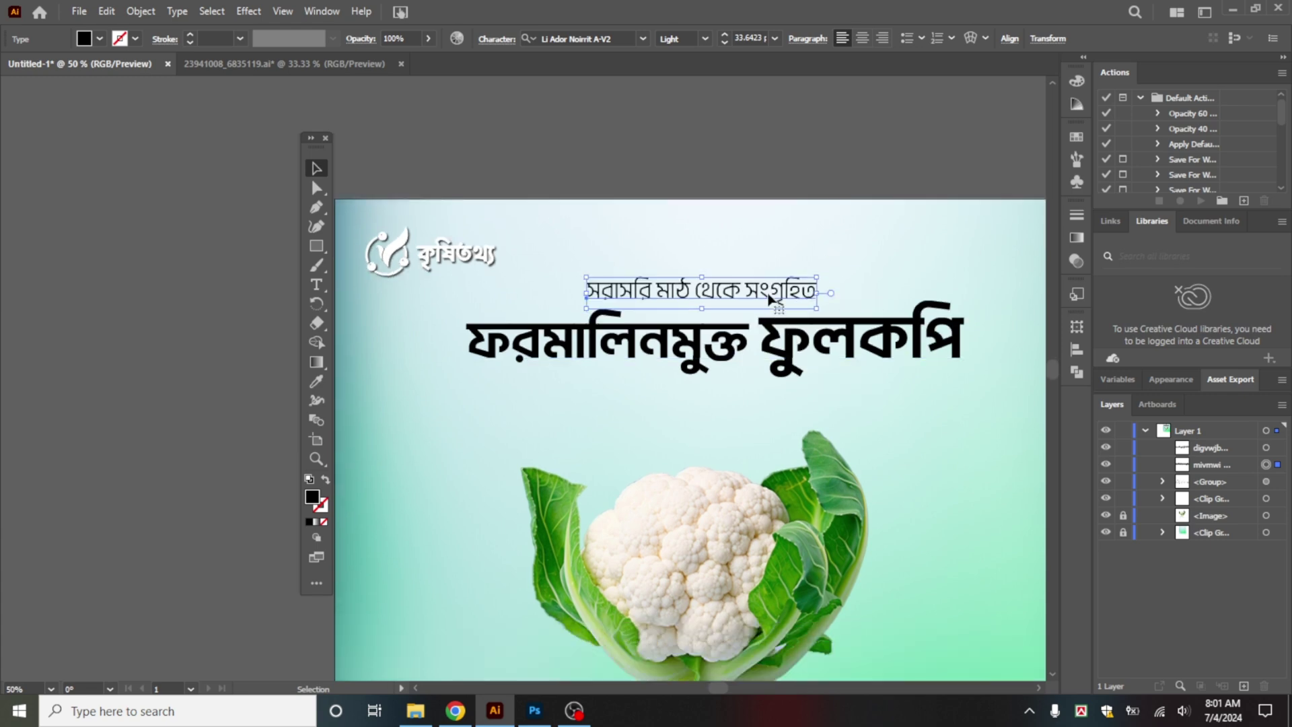
Step: Duplicate the small top line below the headline and retype it as 'বাজারের বাছাই করা সেরা ফুলকপি'
drag(771, 304, 769, 402)
triple_click(770, 402)
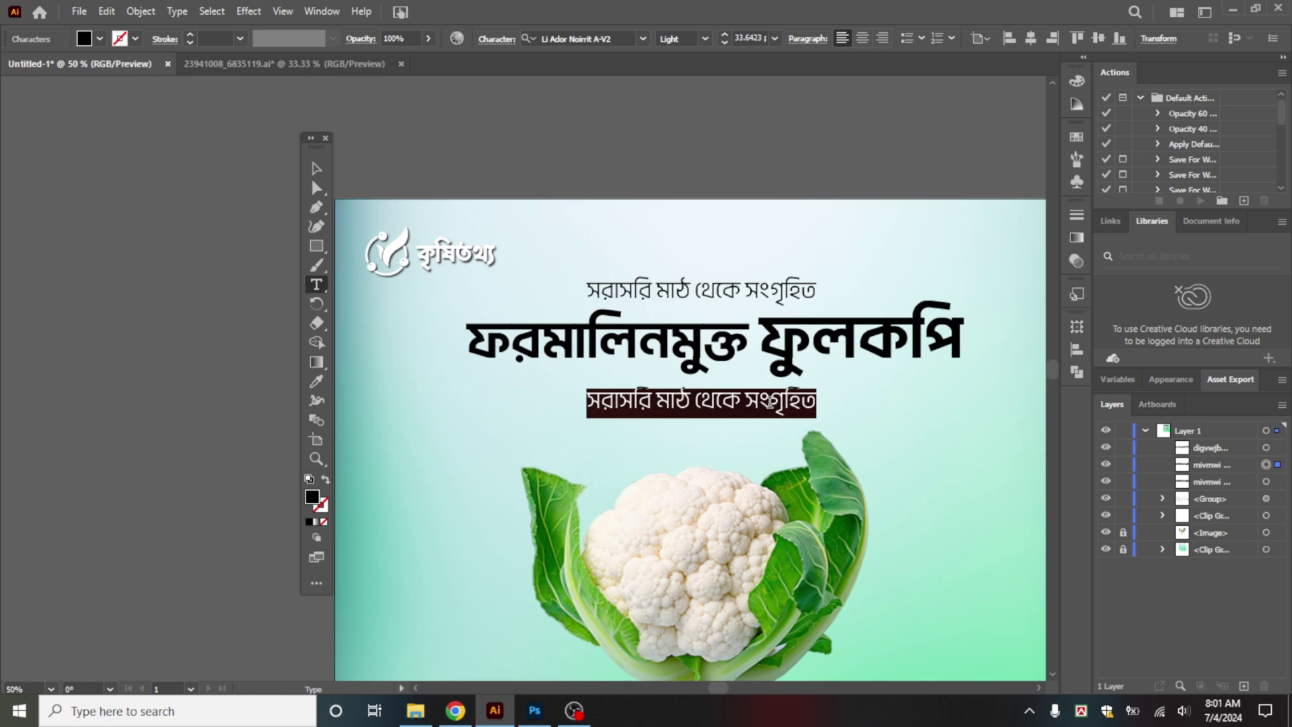
text(বাজা)
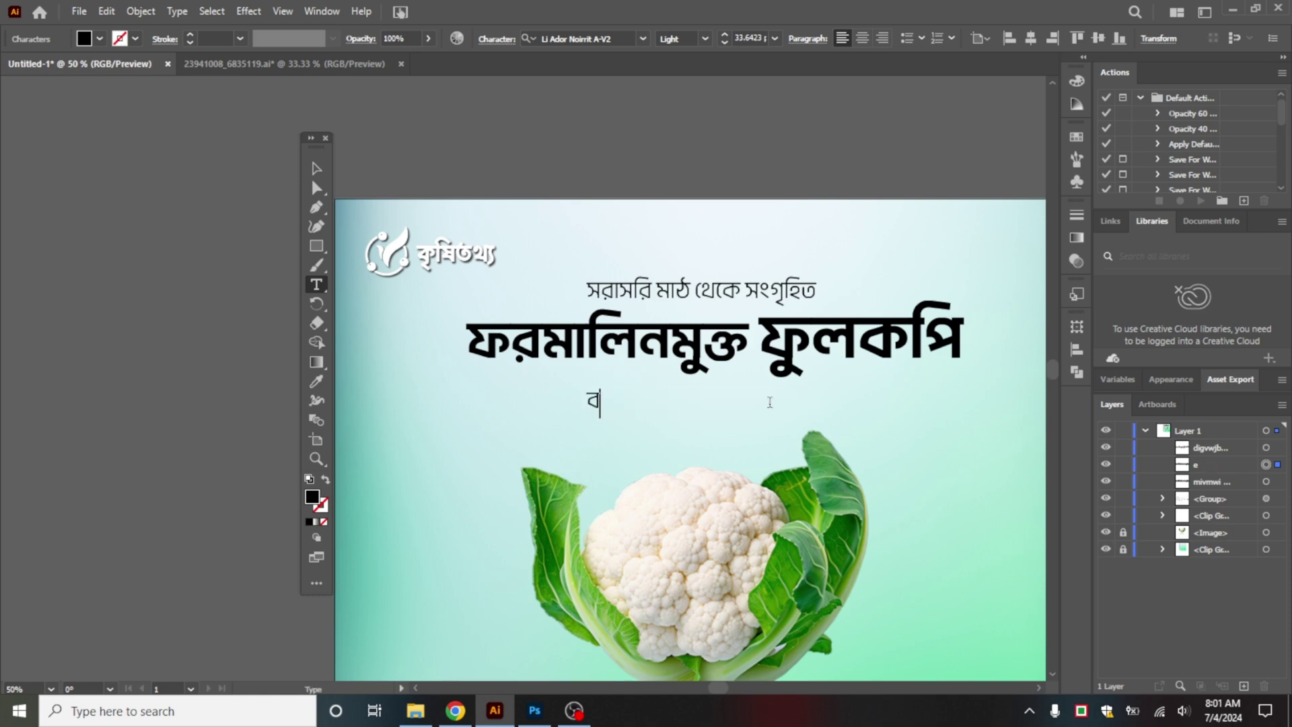
text(রের বাছাই)
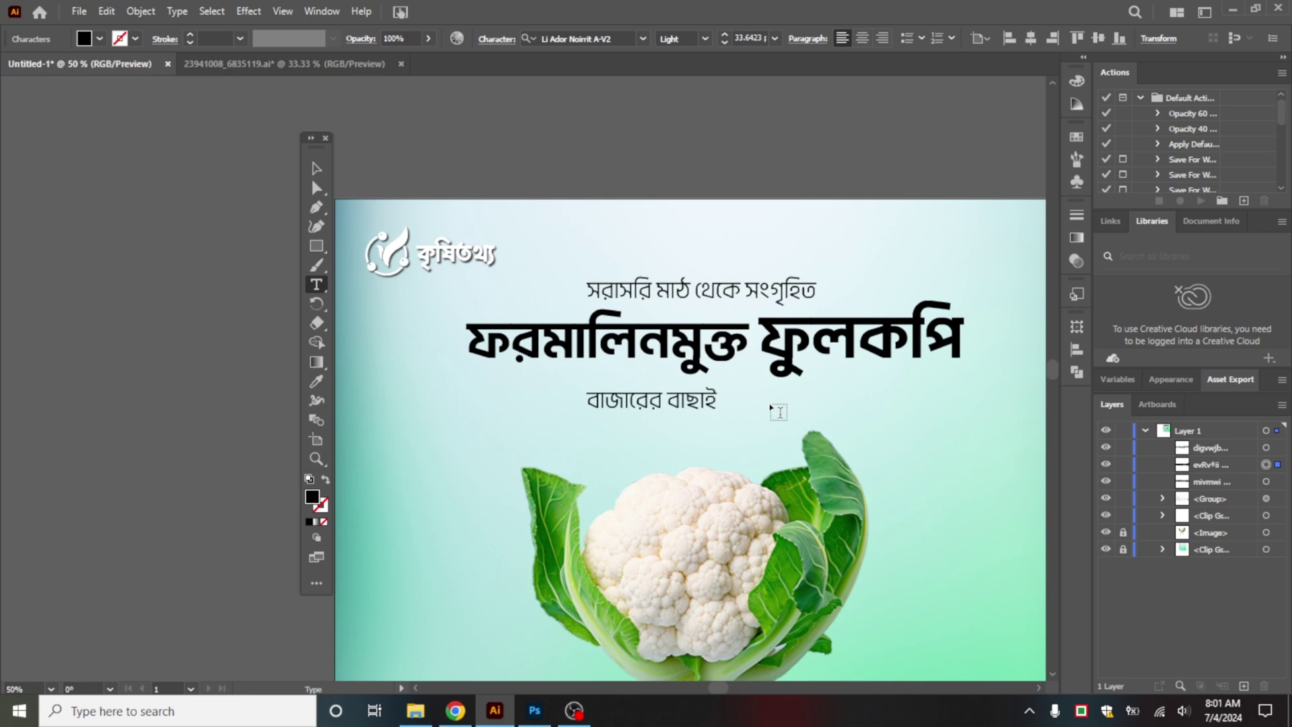
text( করা সেরা েসরা সেরা)
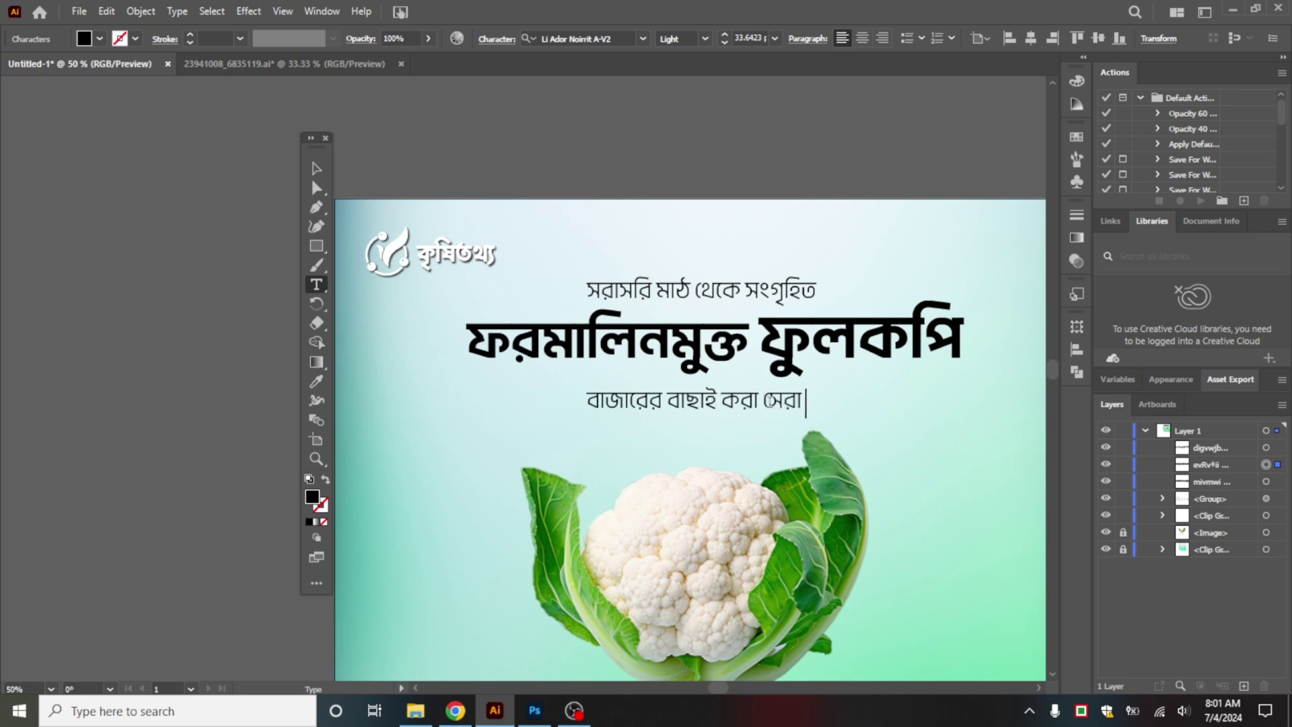
text( ফুলকপি)
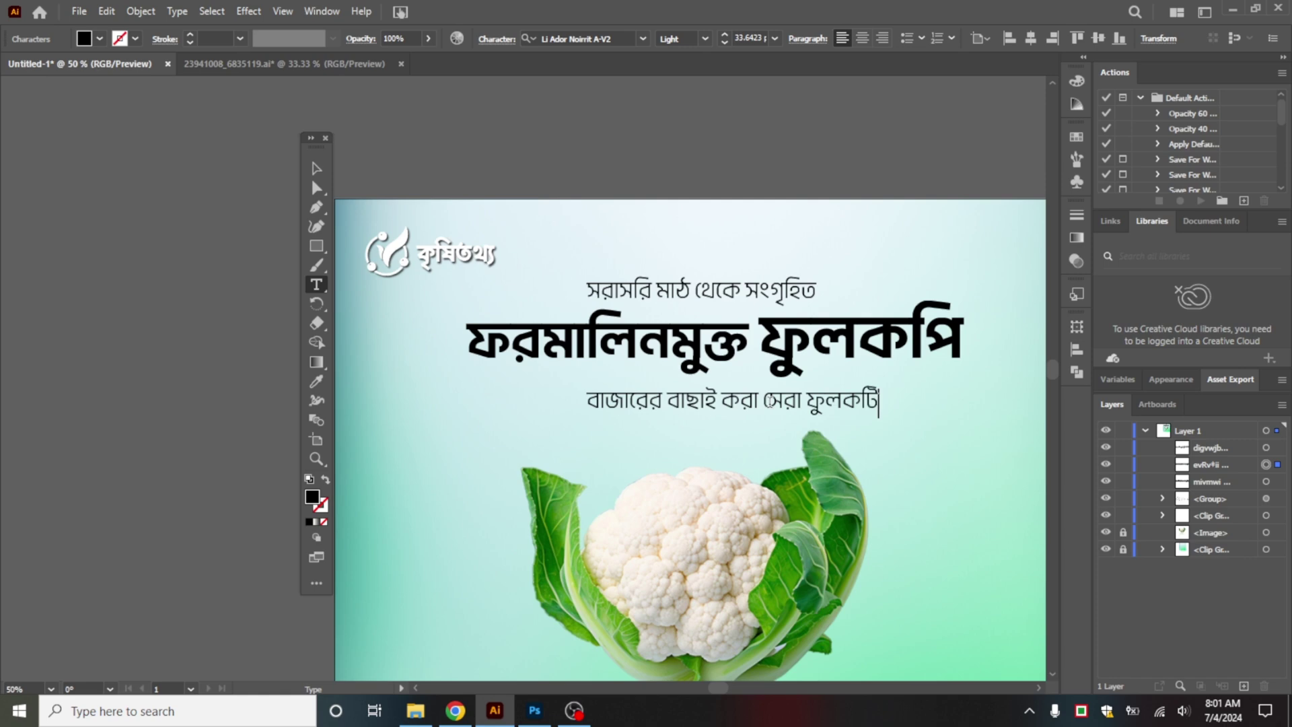
text(প)
key(Escape)
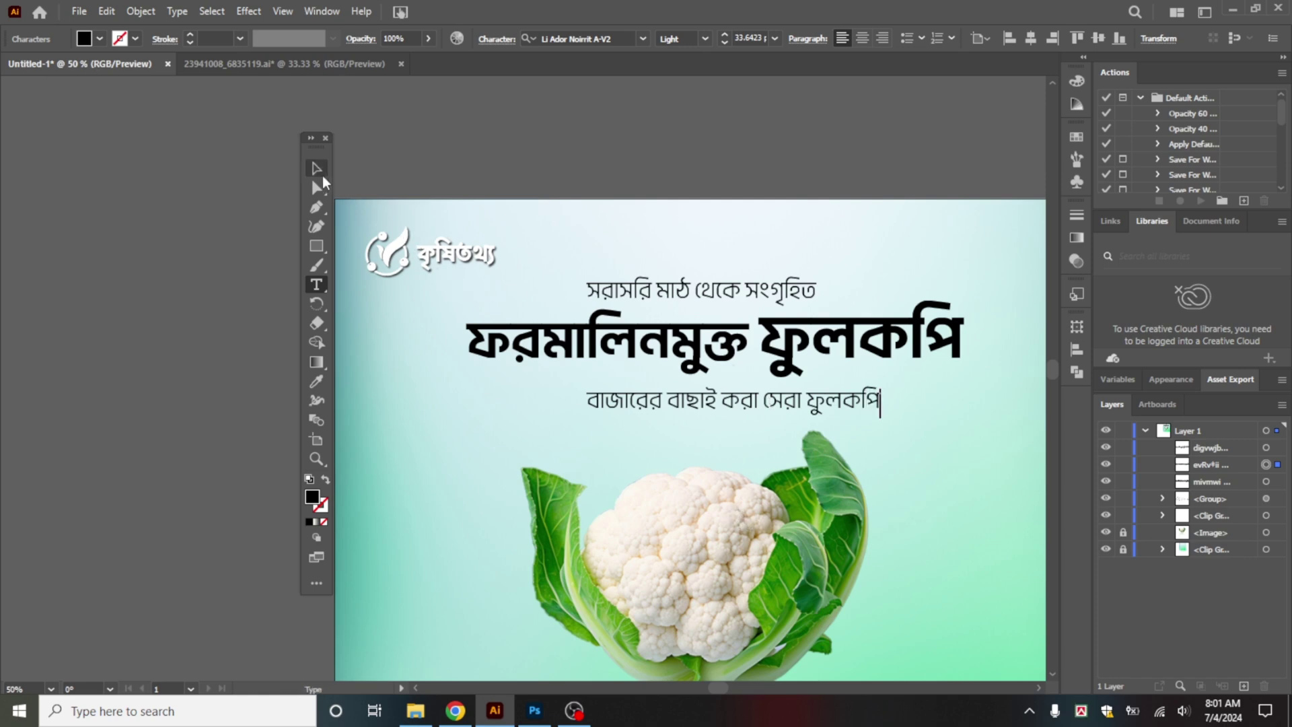
Step: Set the third line to SemiBold Italic and centre it horizontally on the artboard
click(705, 39)
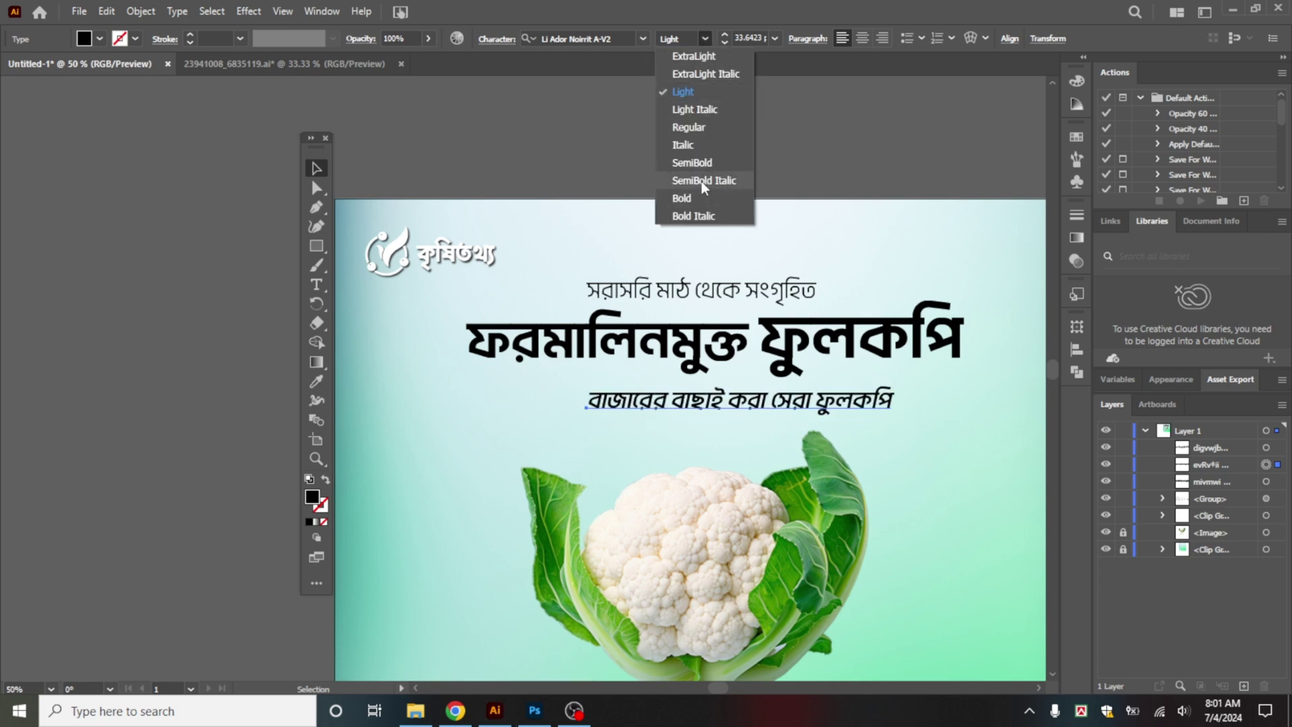
click(701, 181)
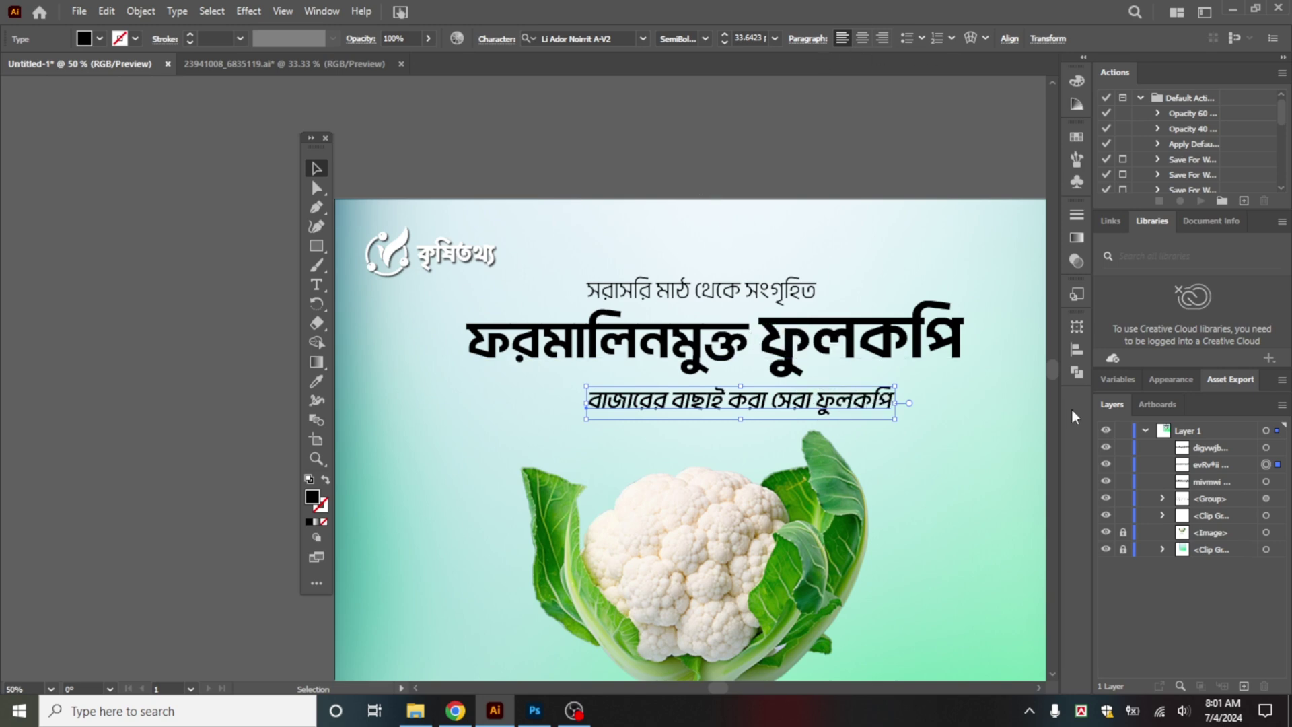
click(1077, 350)
click(909, 363)
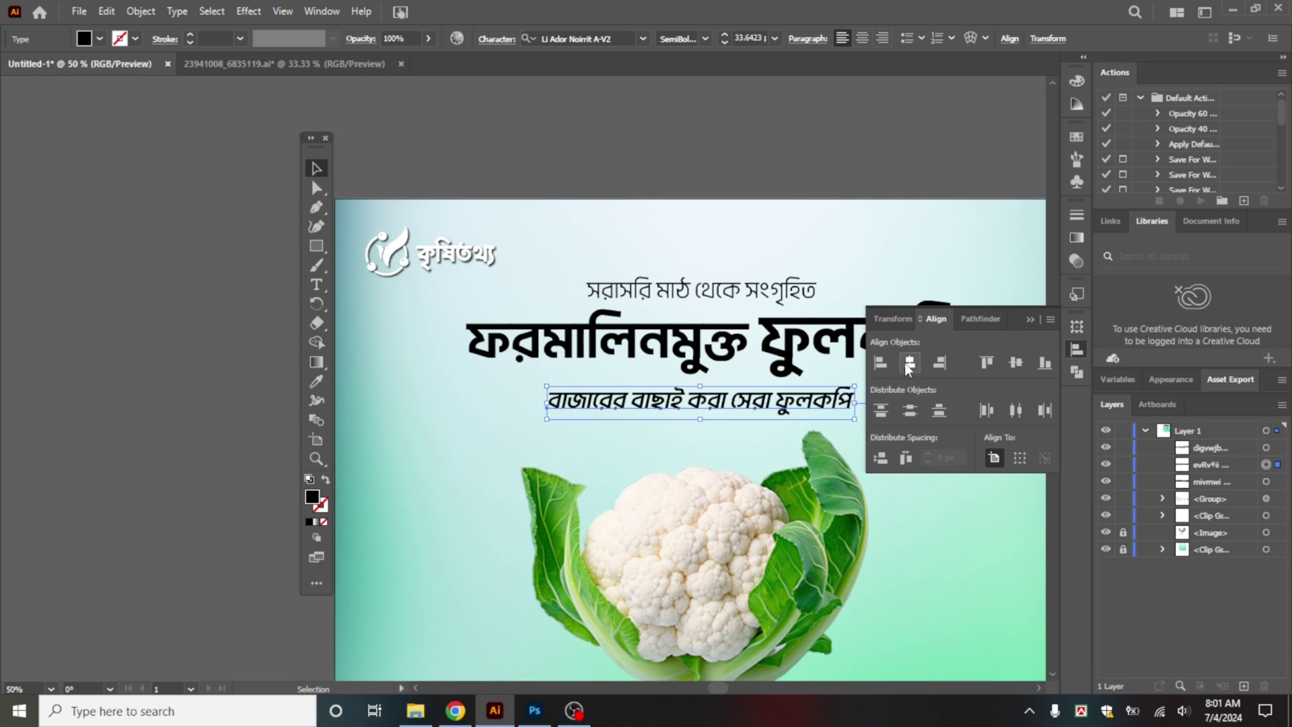
click(886, 269)
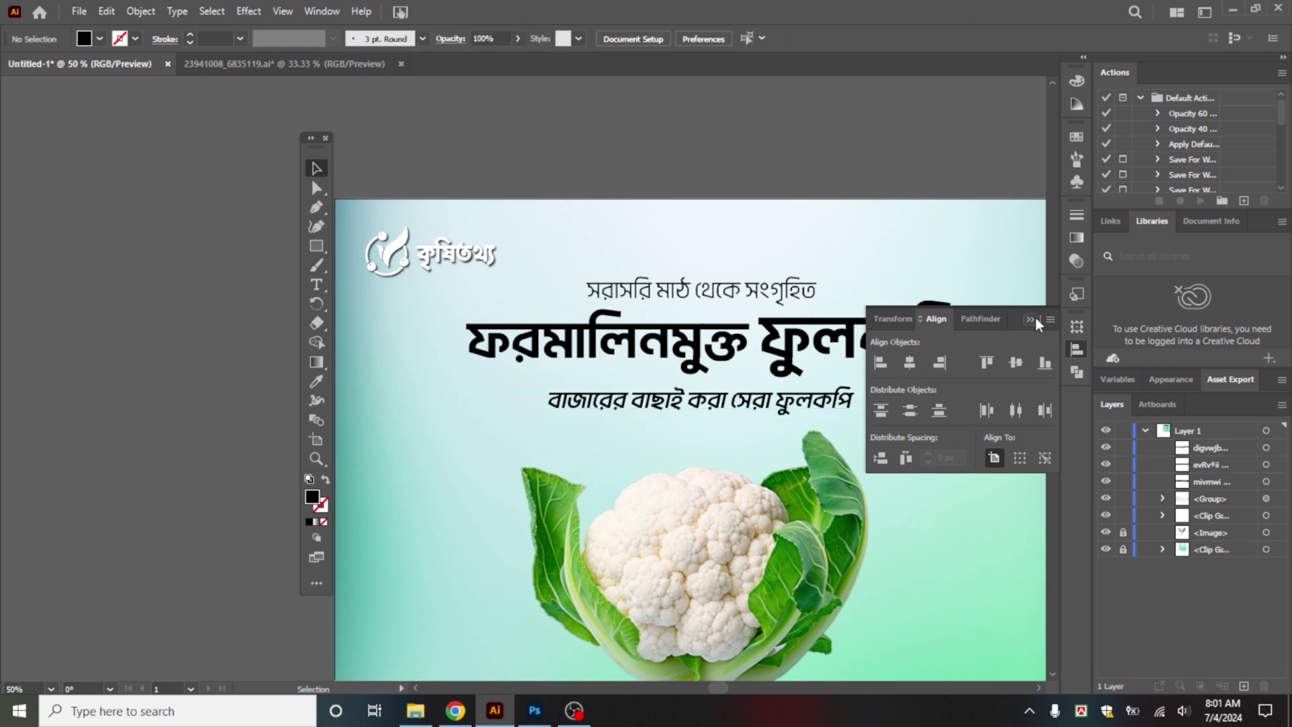
click(1031, 319)
Step: Enlarge the top subtitle to about 39 pt and shift it right above the headline
drag(752, 292, 907, 272)
click(914, 280)
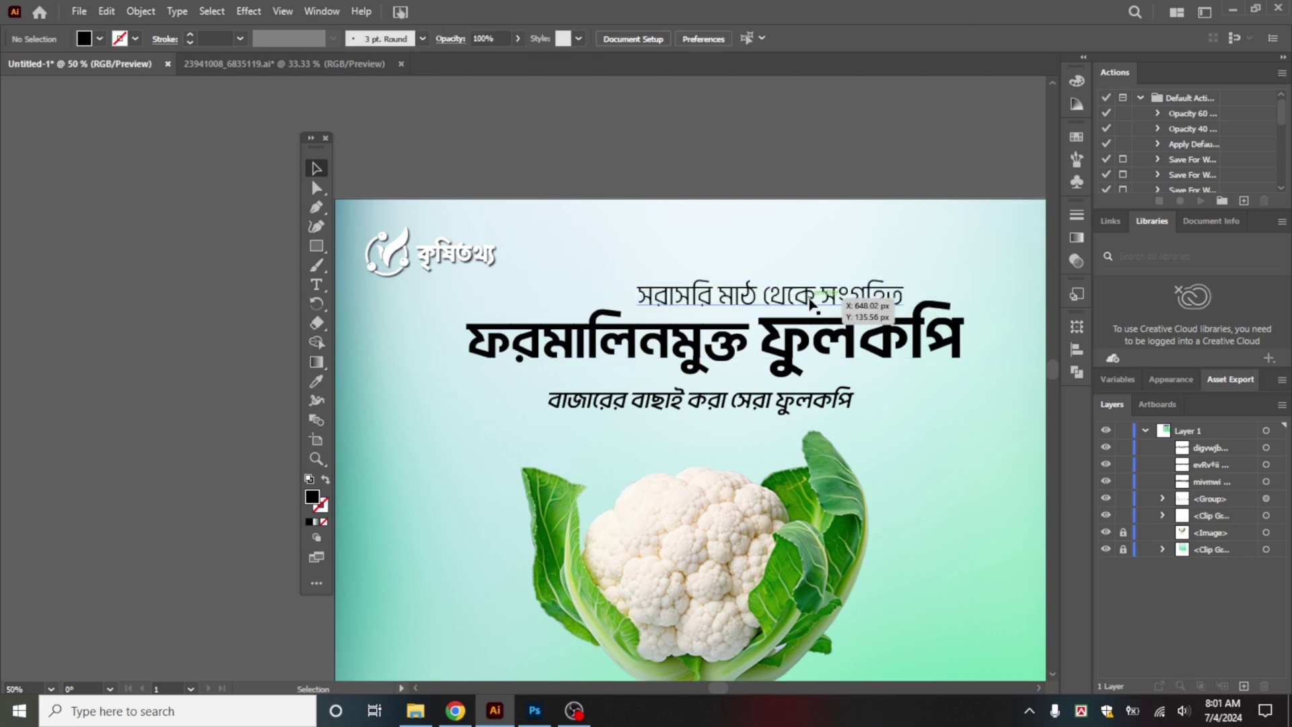
drag(810, 299, 805, 300)
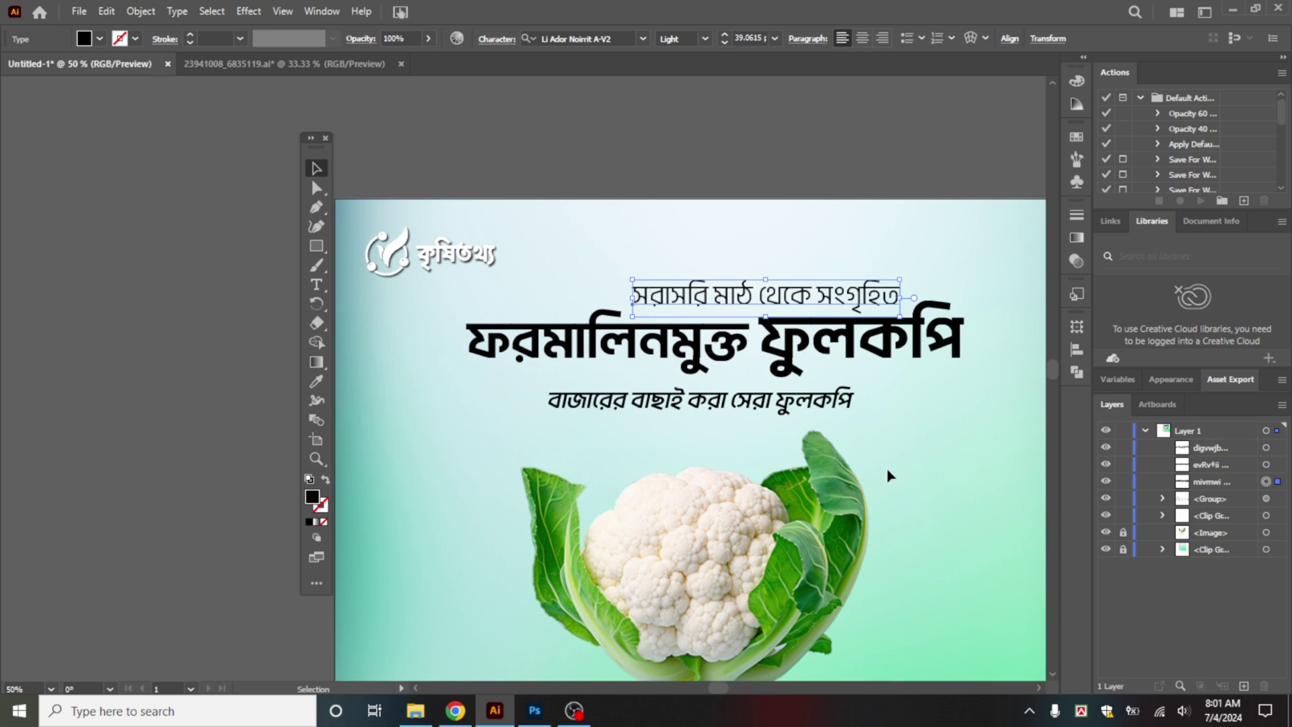
Step: Expand the headline into outlines and unite the letter shapes in Pathfinder
click(931, 466)
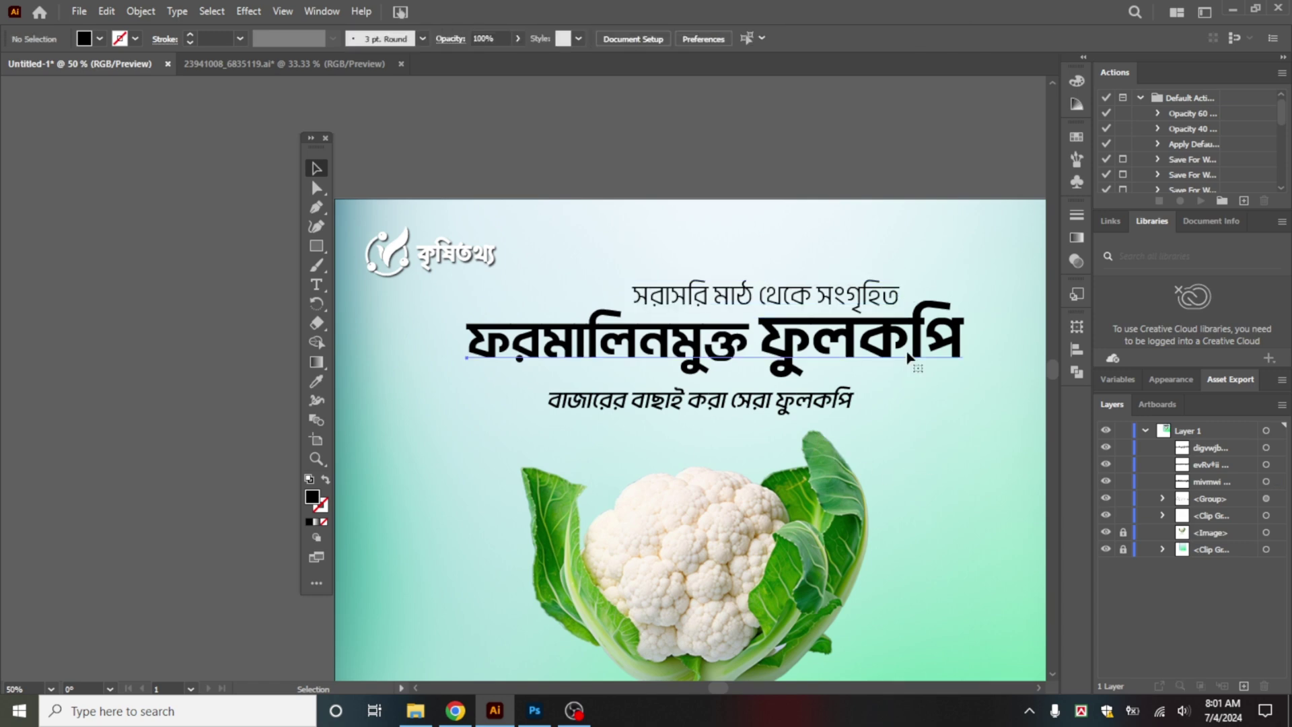
click(919, 346)
click(140, 12)
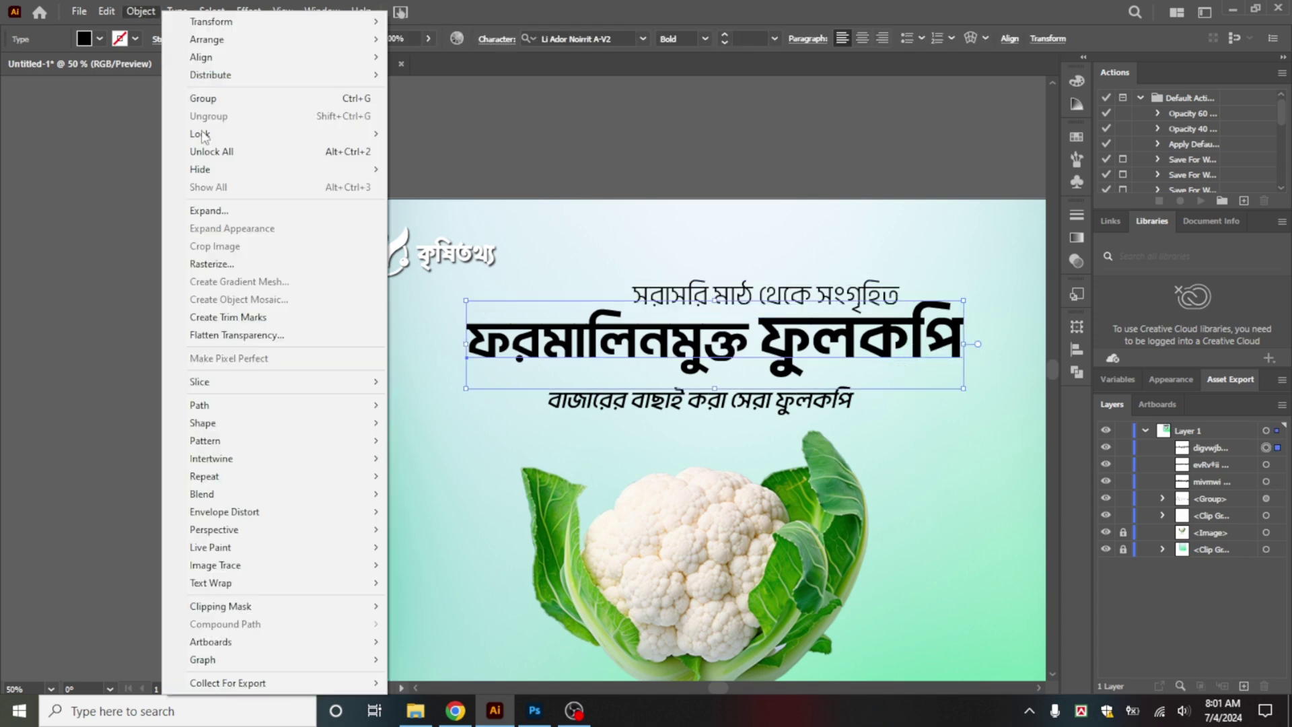
click(202, 207)
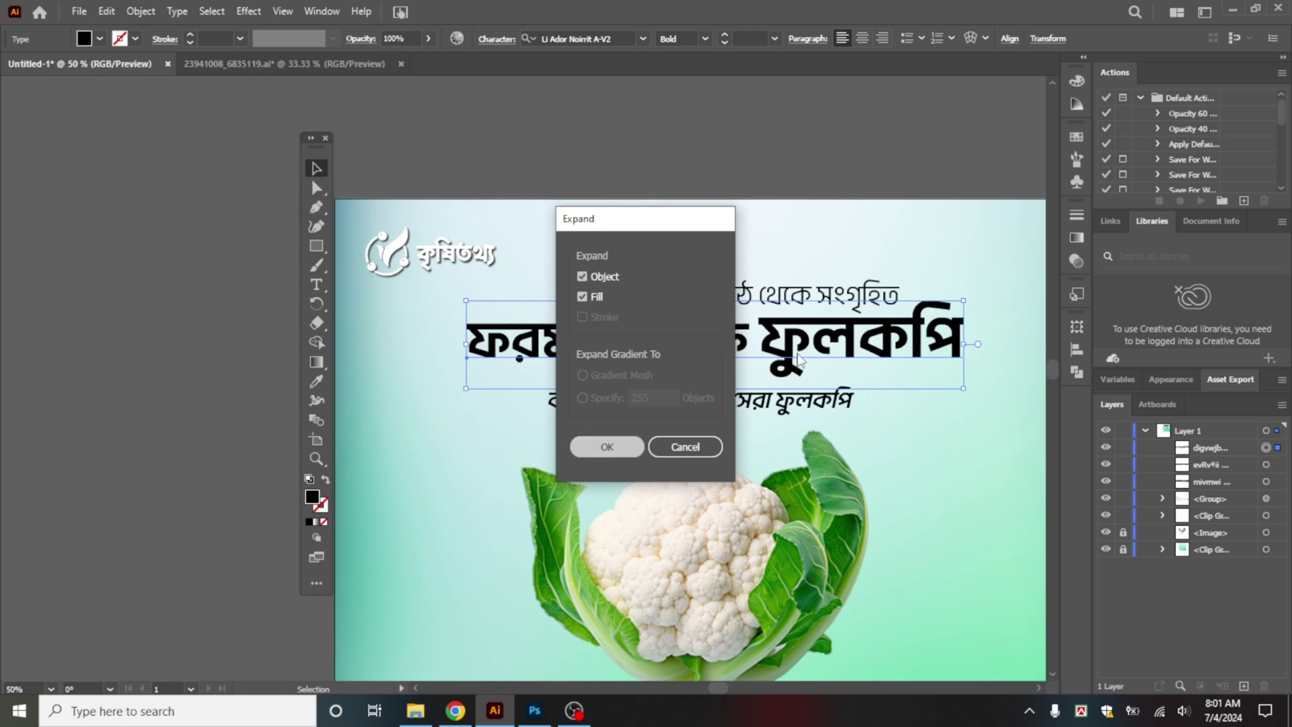
click(607, 446)
click(1077, 372)
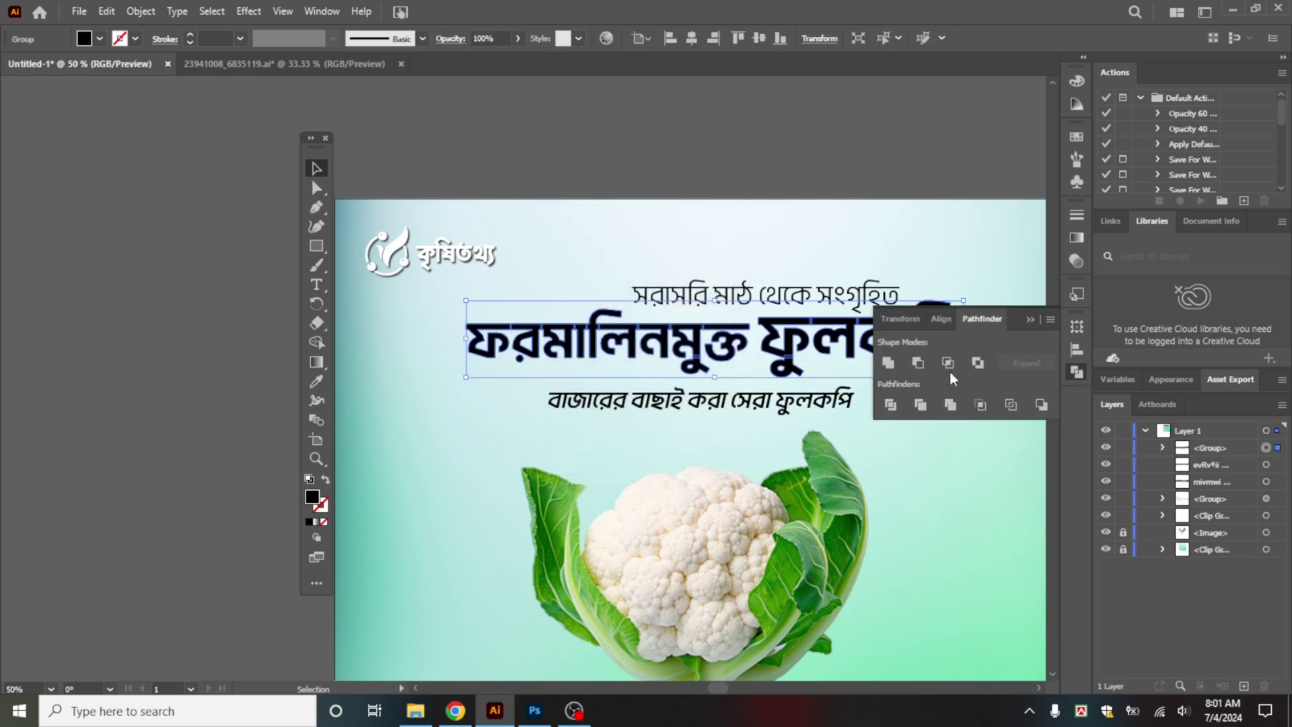
click(889, 364)
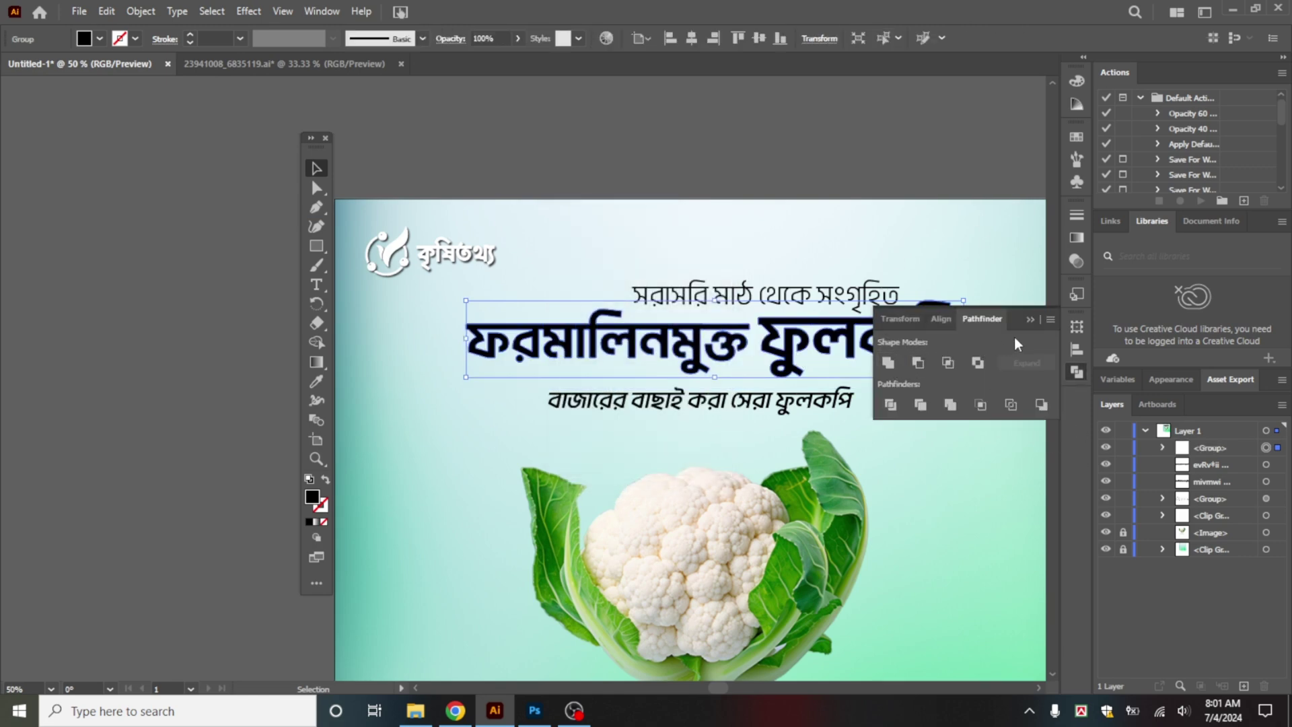
Step: Try dark red, magenta and purple fills for the headline in the Color panel
click(1072, 86)
click(975, 101)
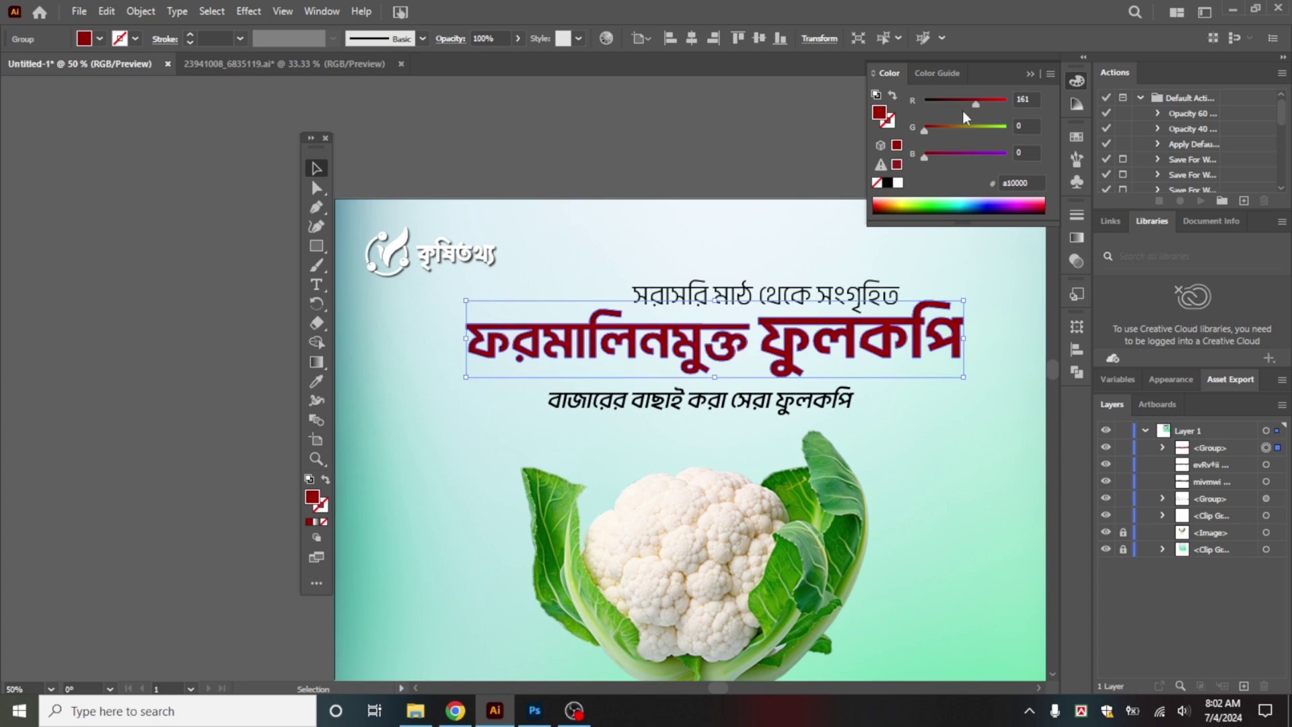
click(938, 128)
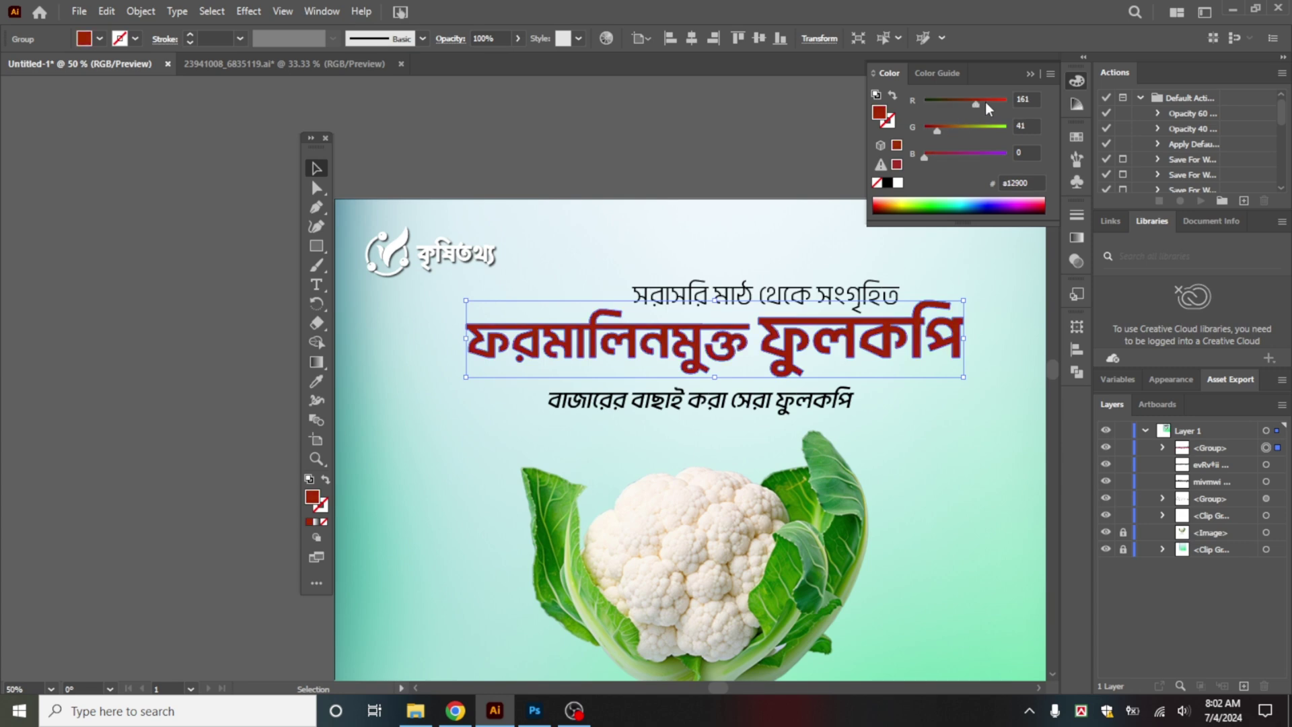
click(941, 131)
drag(928, 156, 956, 105)
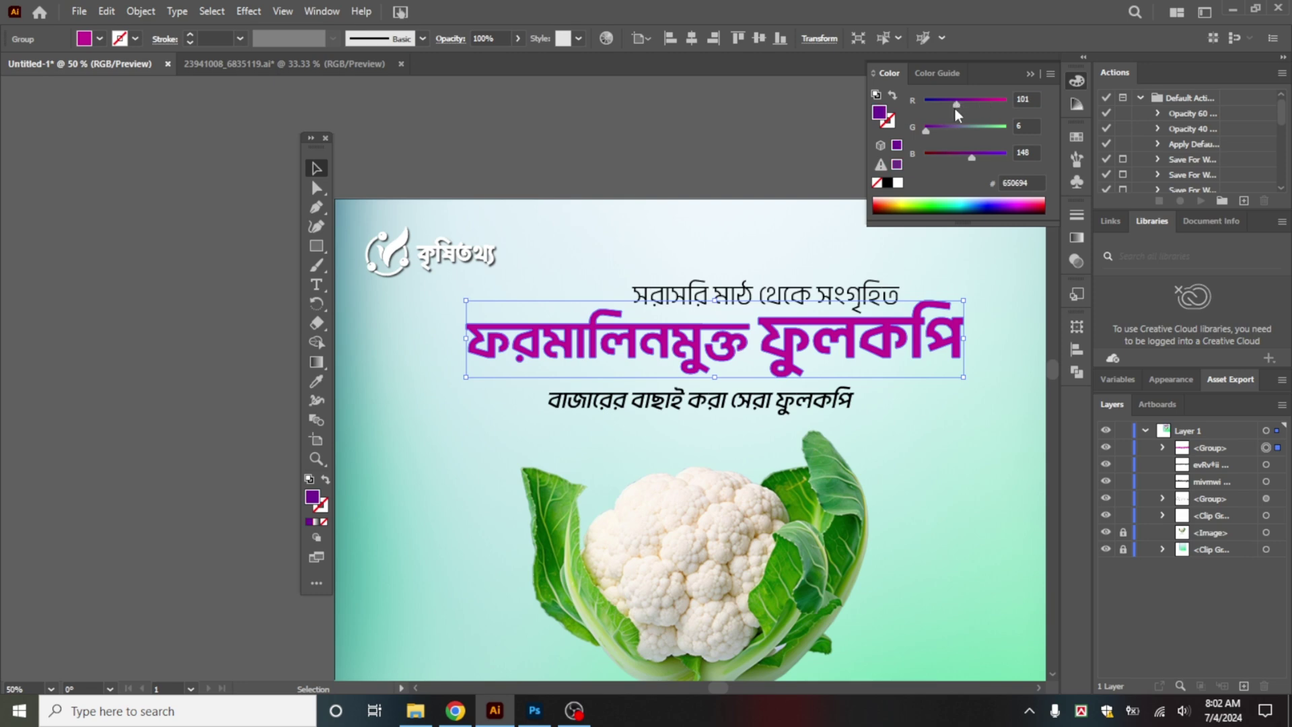
mouse_move(969, 156)
mouse_down()
mouse_move(949, 156)
mouse_move(976, 159)
mouse_up()
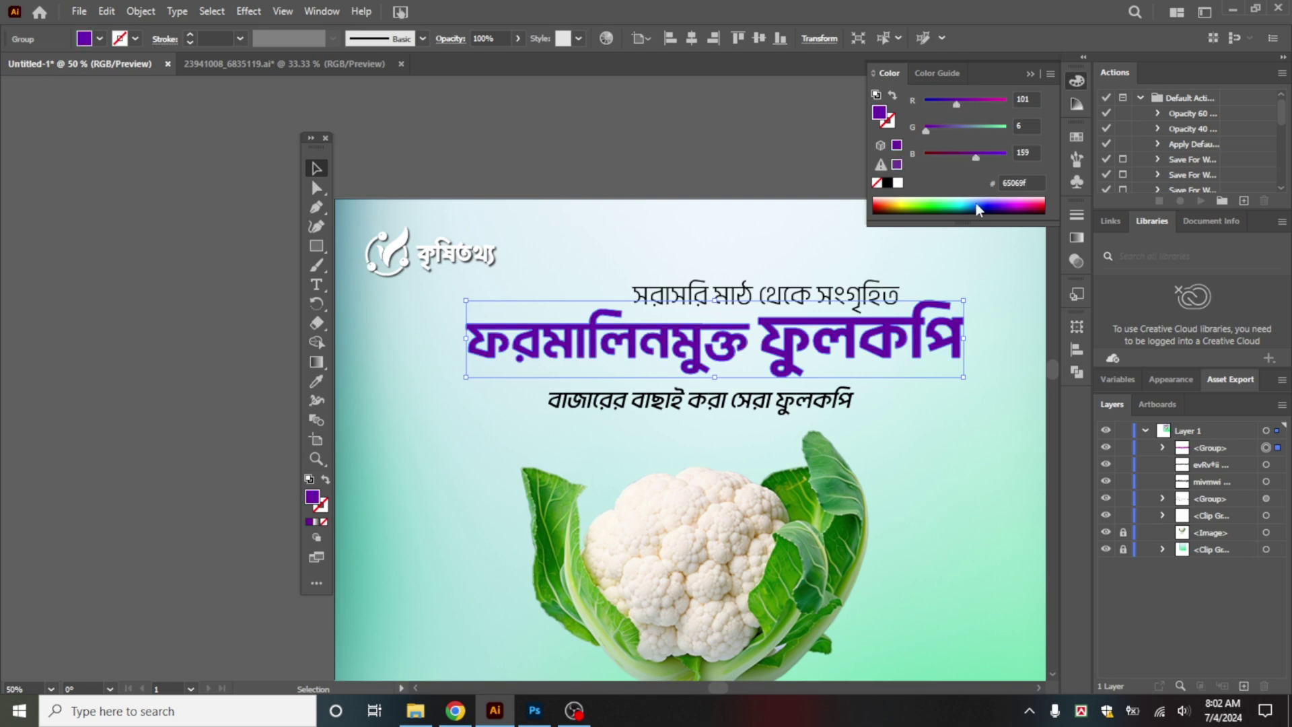
click(958, 471)
scroll(957, 470, down, 2)
drag(984, 455, 758, 280)
scroll(741, 252, up, 1)
Step: Settle the headline fill on bright red #e42500
click(735, 232)
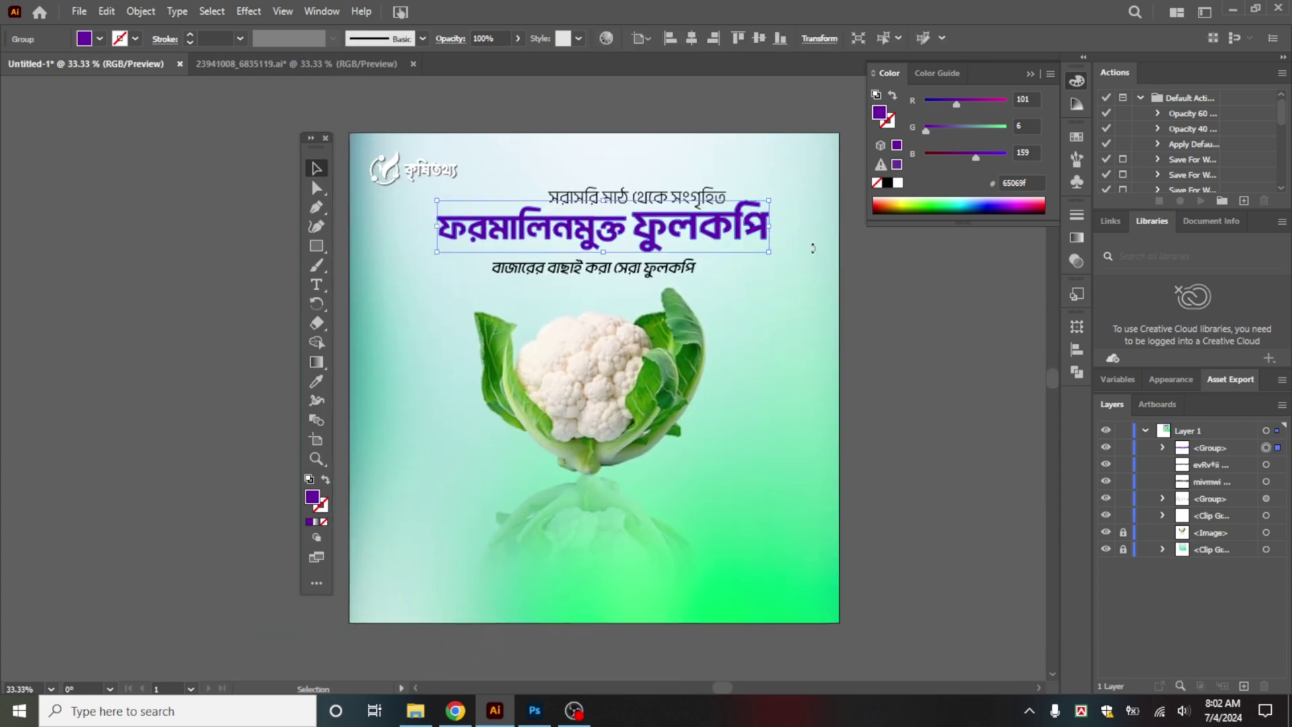
drag(957, 106, 943, 106)
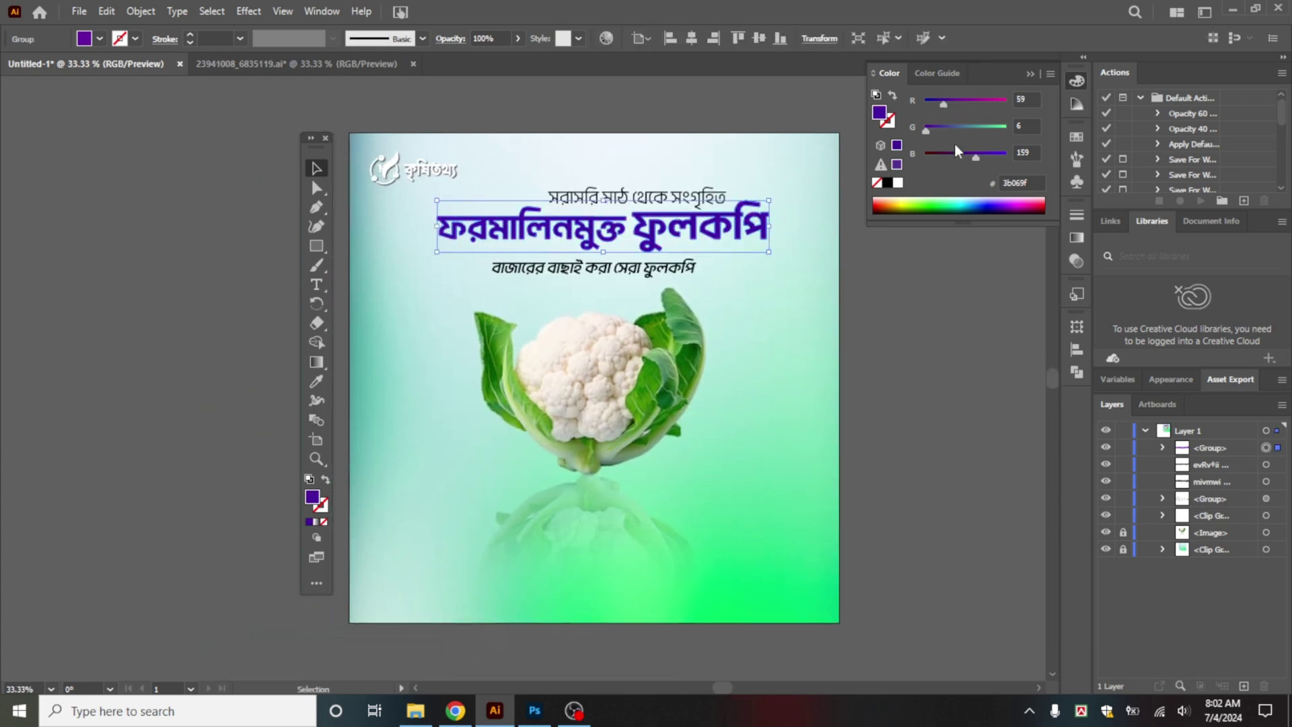
click(907, 200)
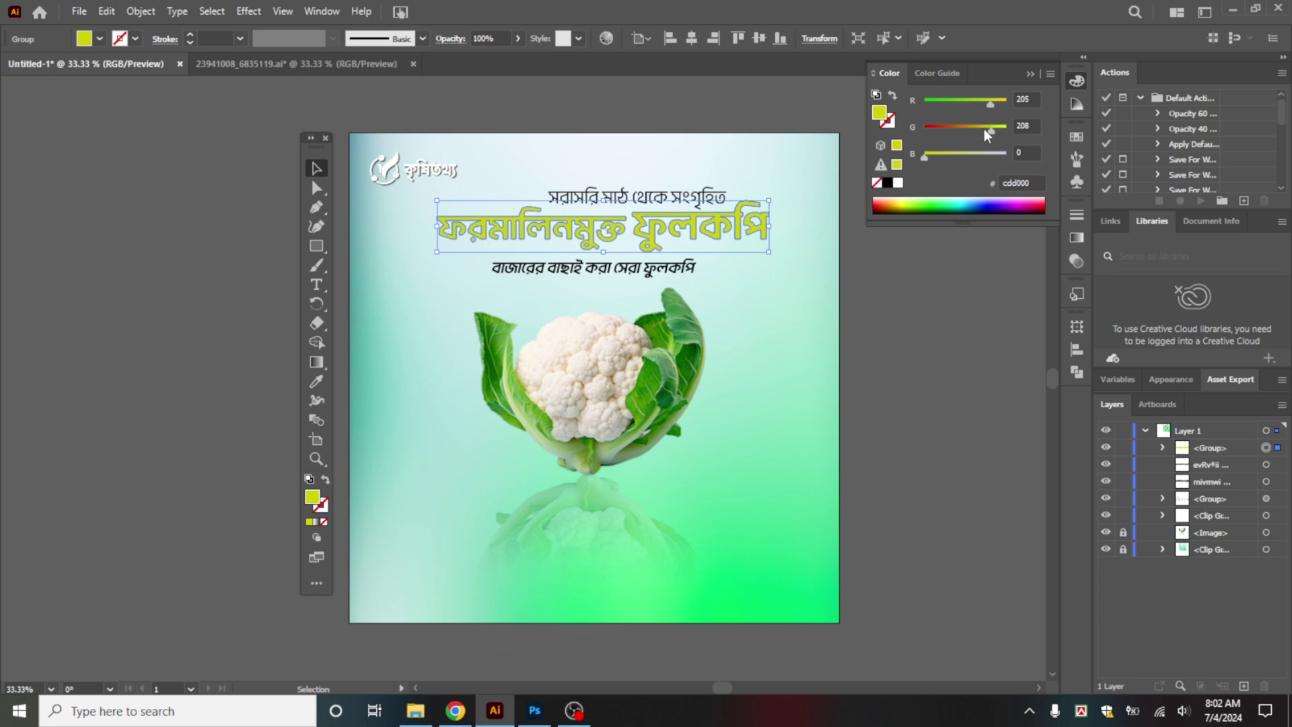
drag(987, 127, 935, 135)
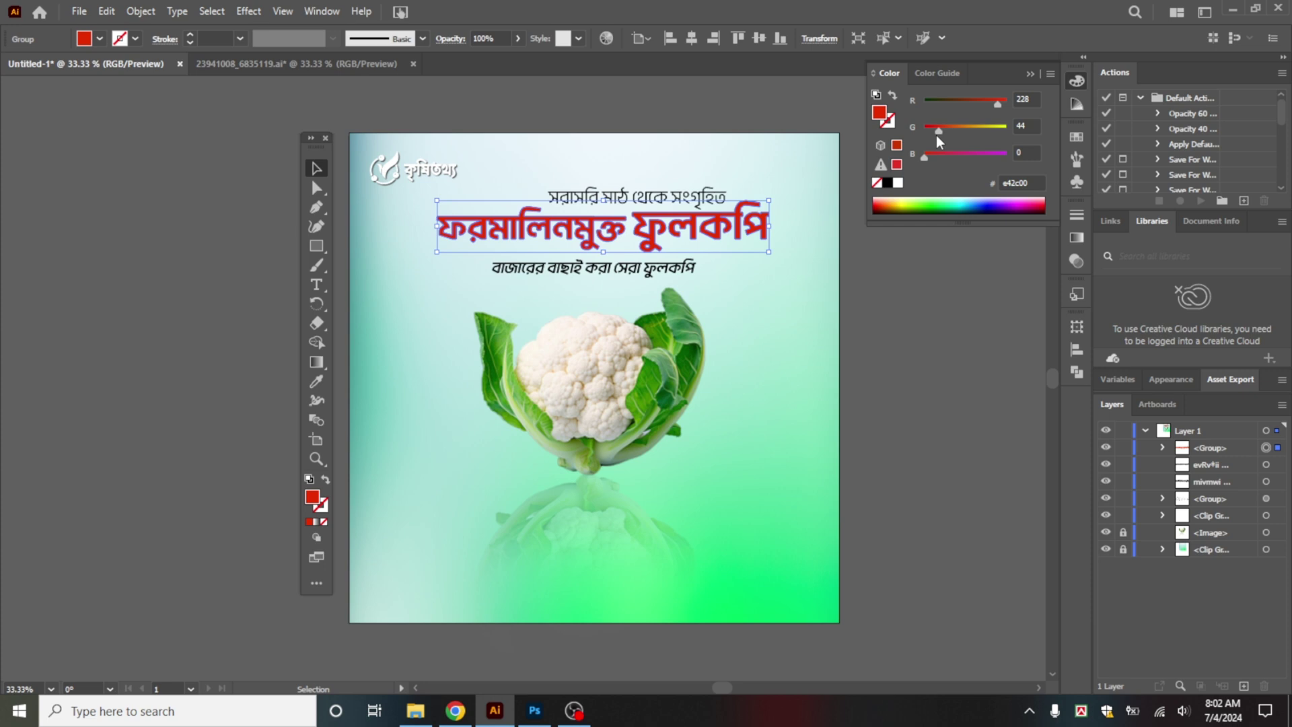
click(852, 297)
click(749, 229)
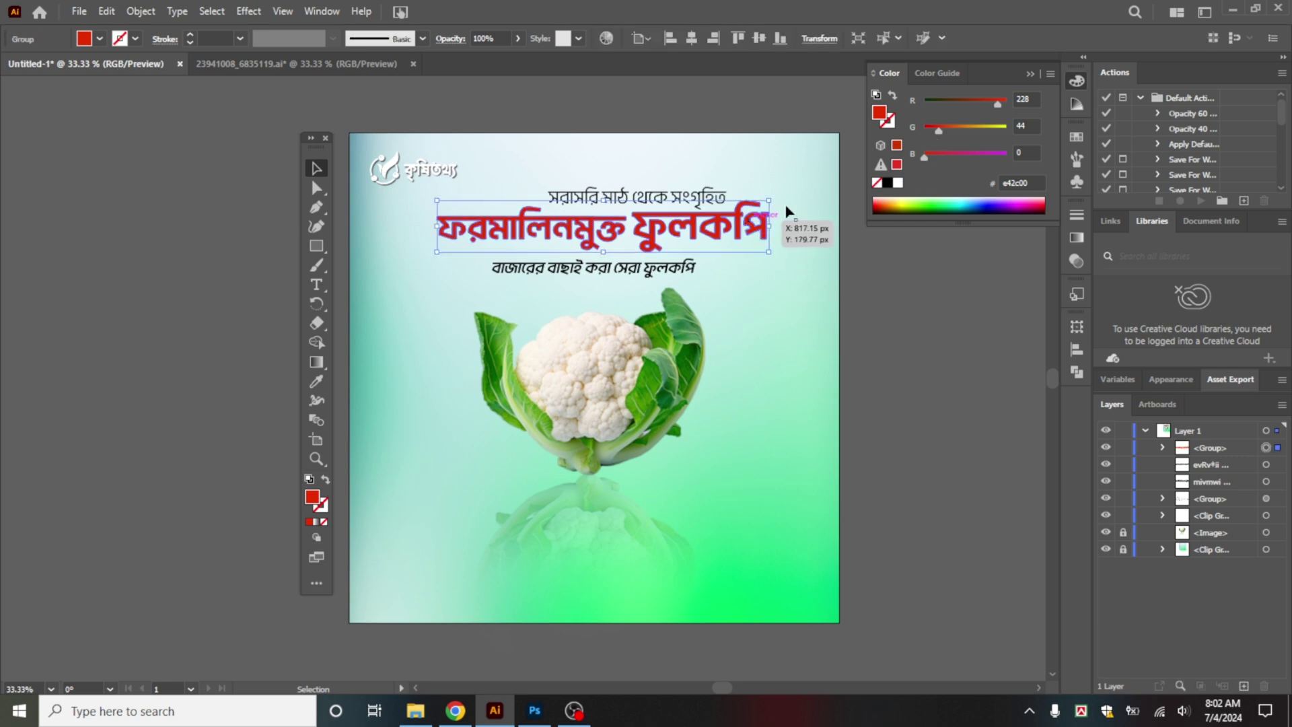
drag(935, 131, 935, 132)
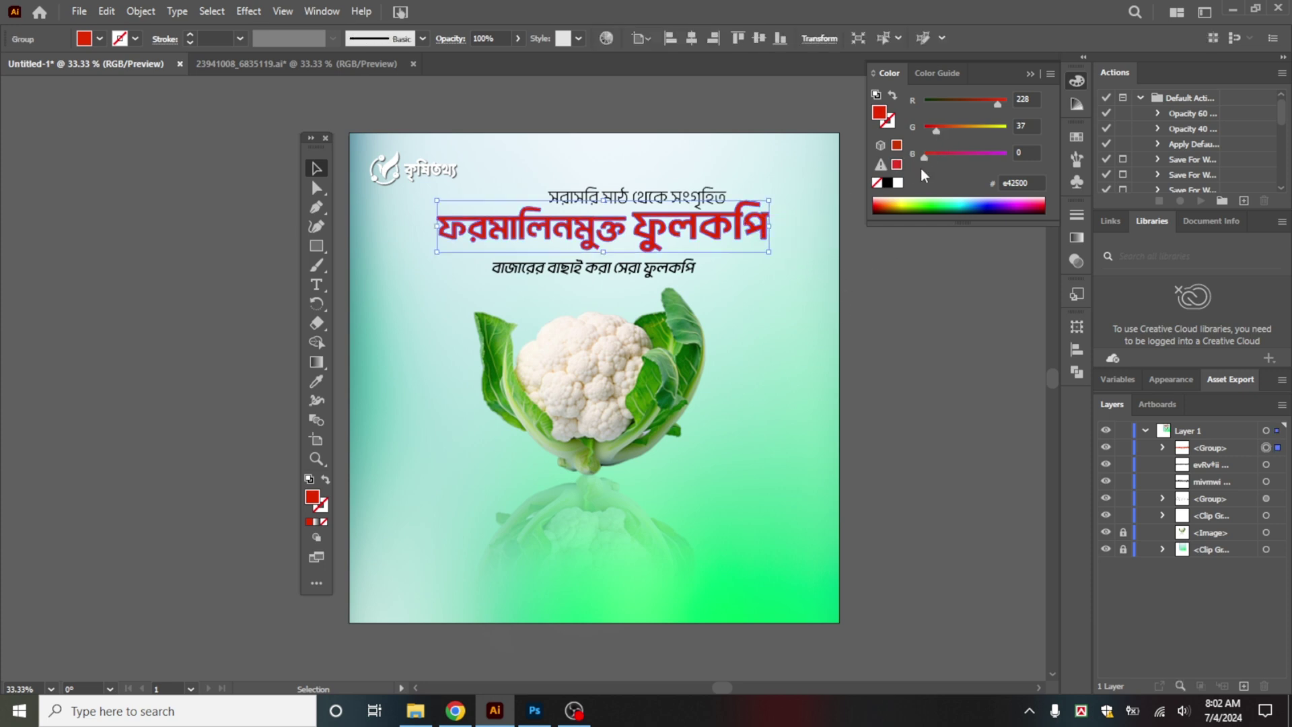
click(778, 358)
click(654, 271)
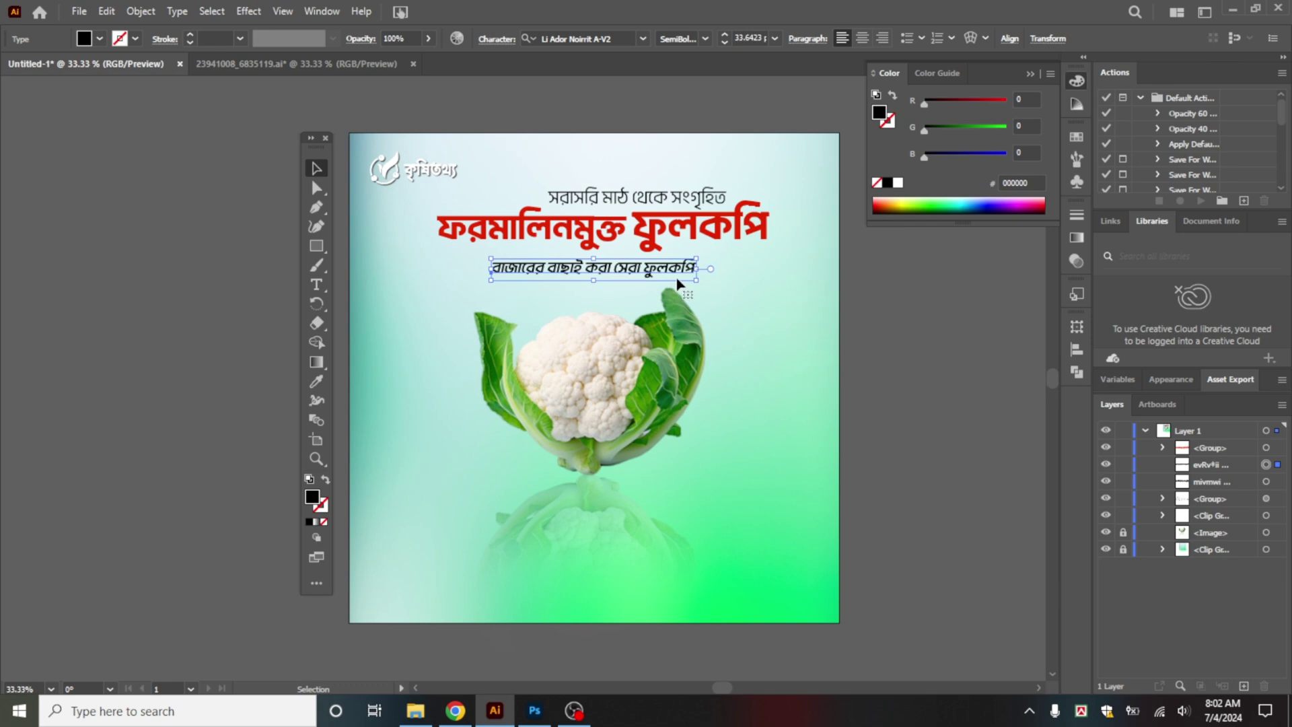
Step: Nudge the tagline বাজারের বাছাই করা সেরা ফুলকপি up, closer under the red headline
click(735, 310)
key(ctrl+space)
drag(626, 264, 762, 308)
click(730, 276)
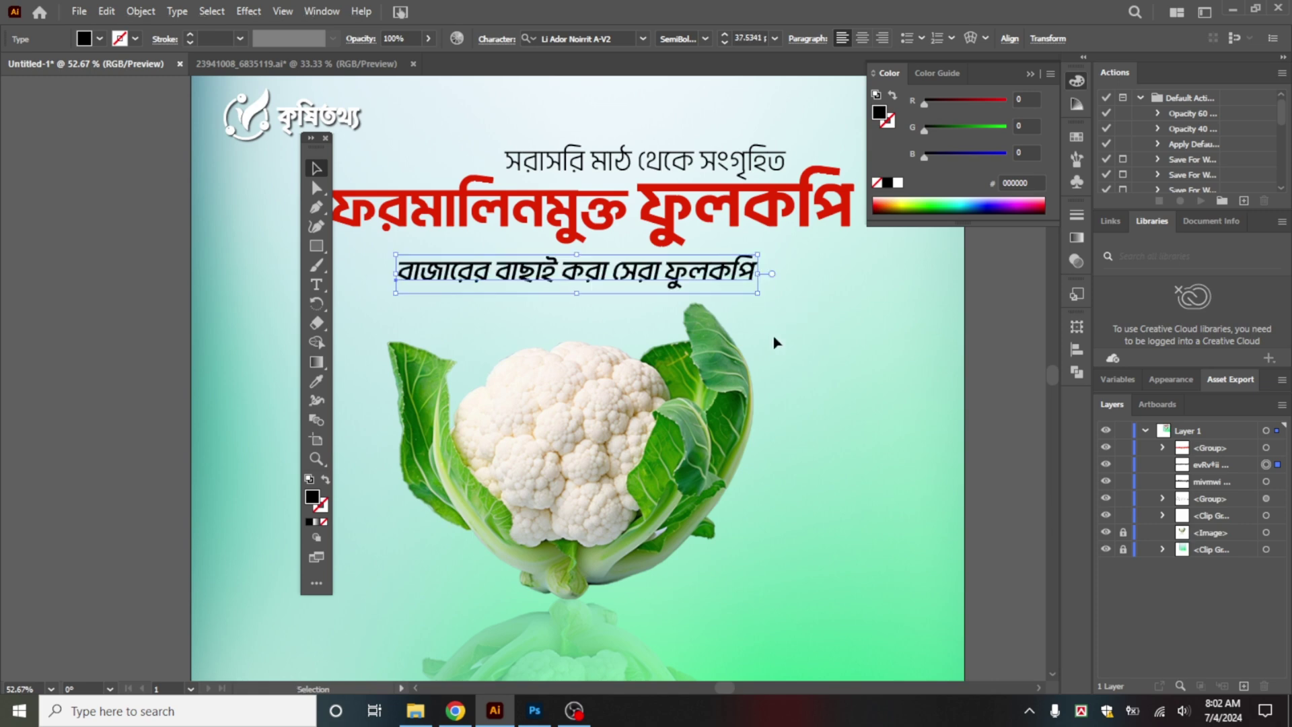
key(Up)
key(Up)
key(Up)
key(Up)
key(Up)
key(Up)
key(Up)
key(Up)
key(Up)
key(Up)
key(Up)
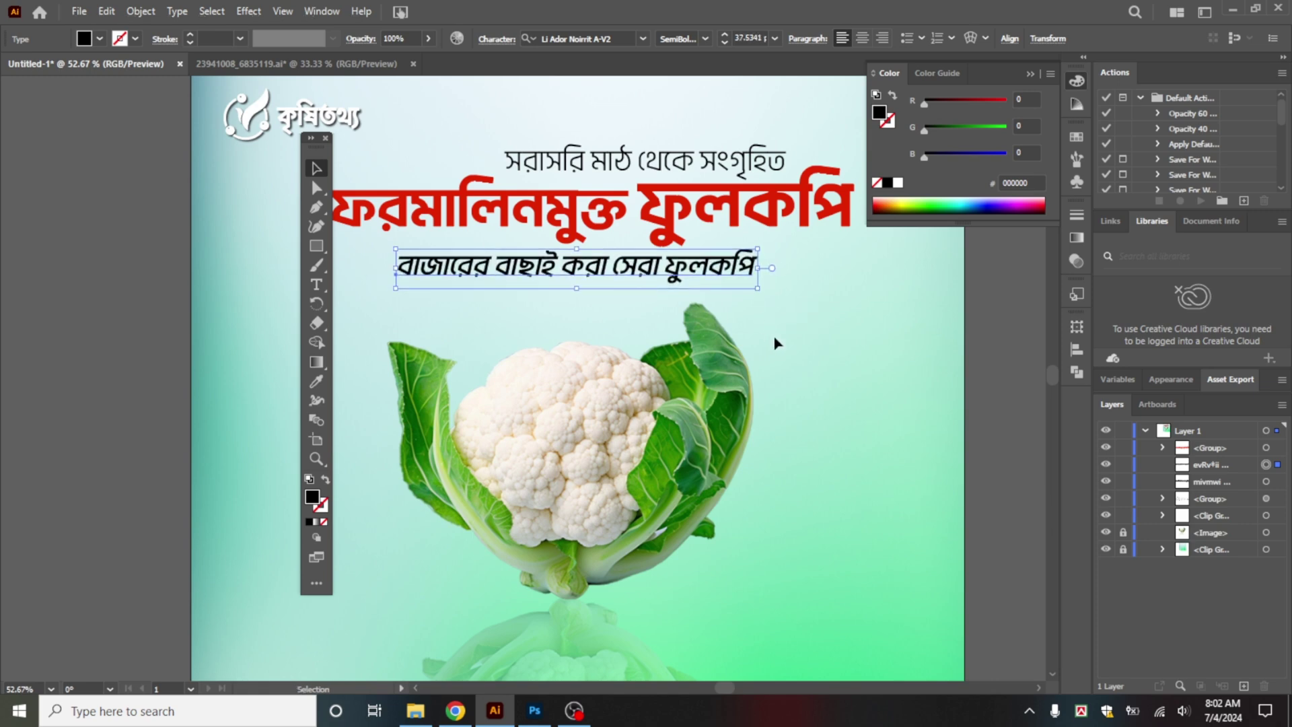
click(768, 319)
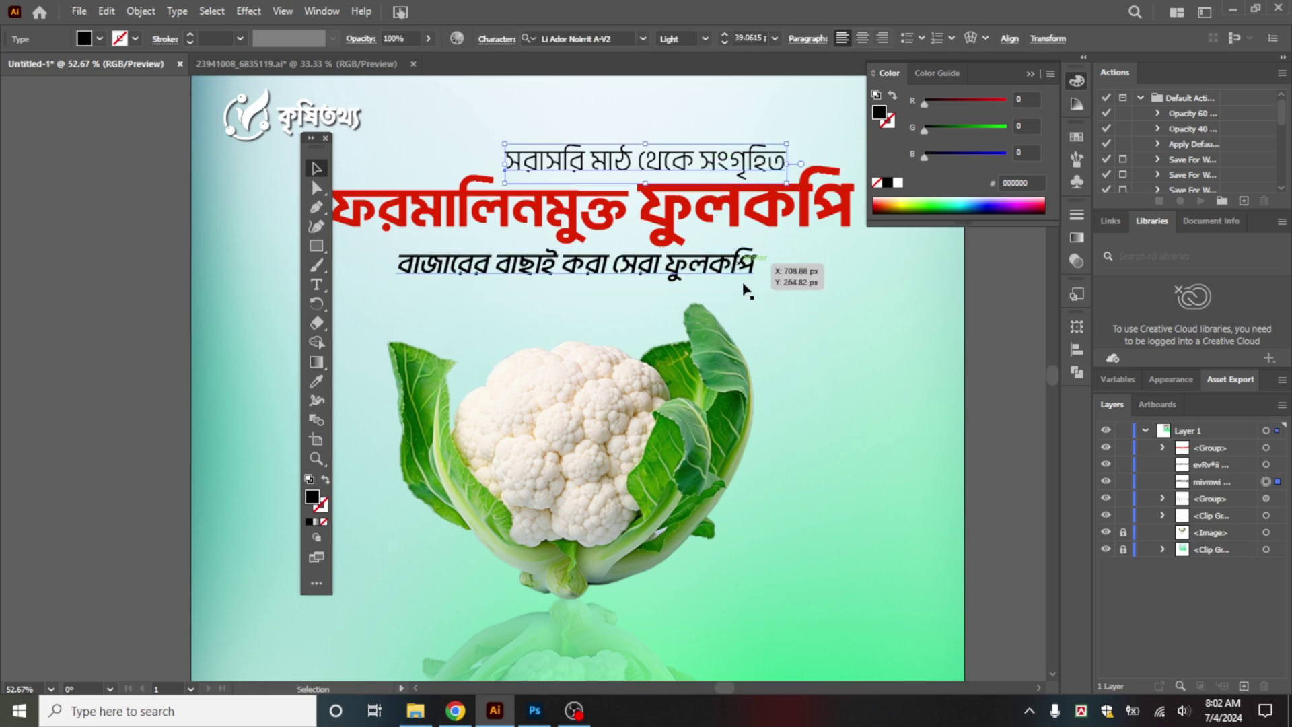
scroll(785, 384, down, 2)
Step: Place the jj.png image and size it to the artboard
drag(811, 386, 763, 324)
click(79, 12)
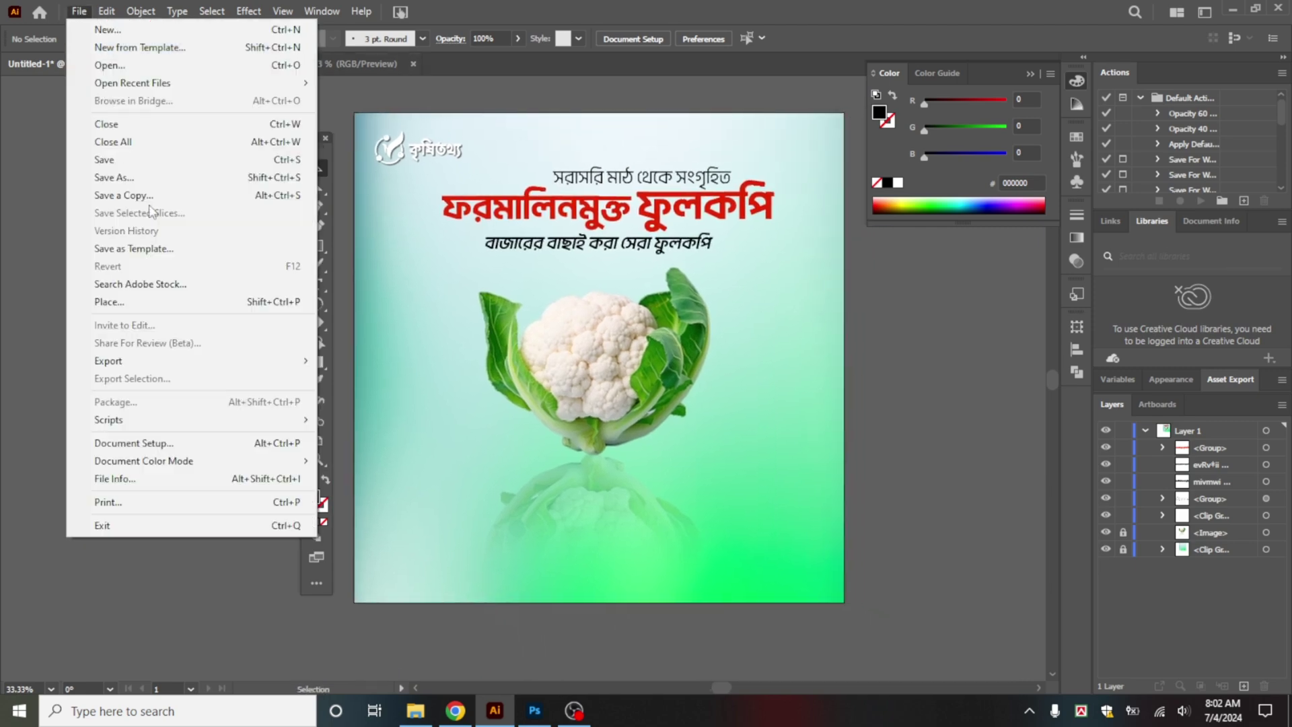
click(202, 301)
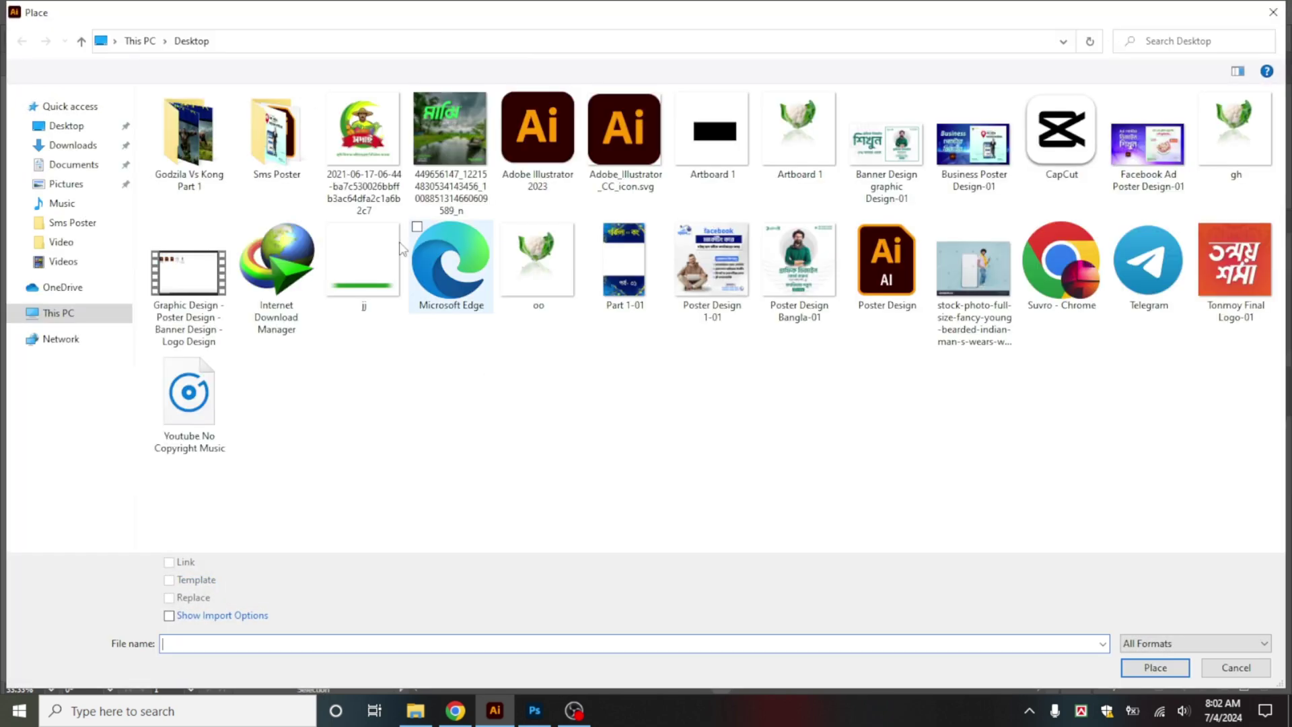
click(365, 283)
key(Return)
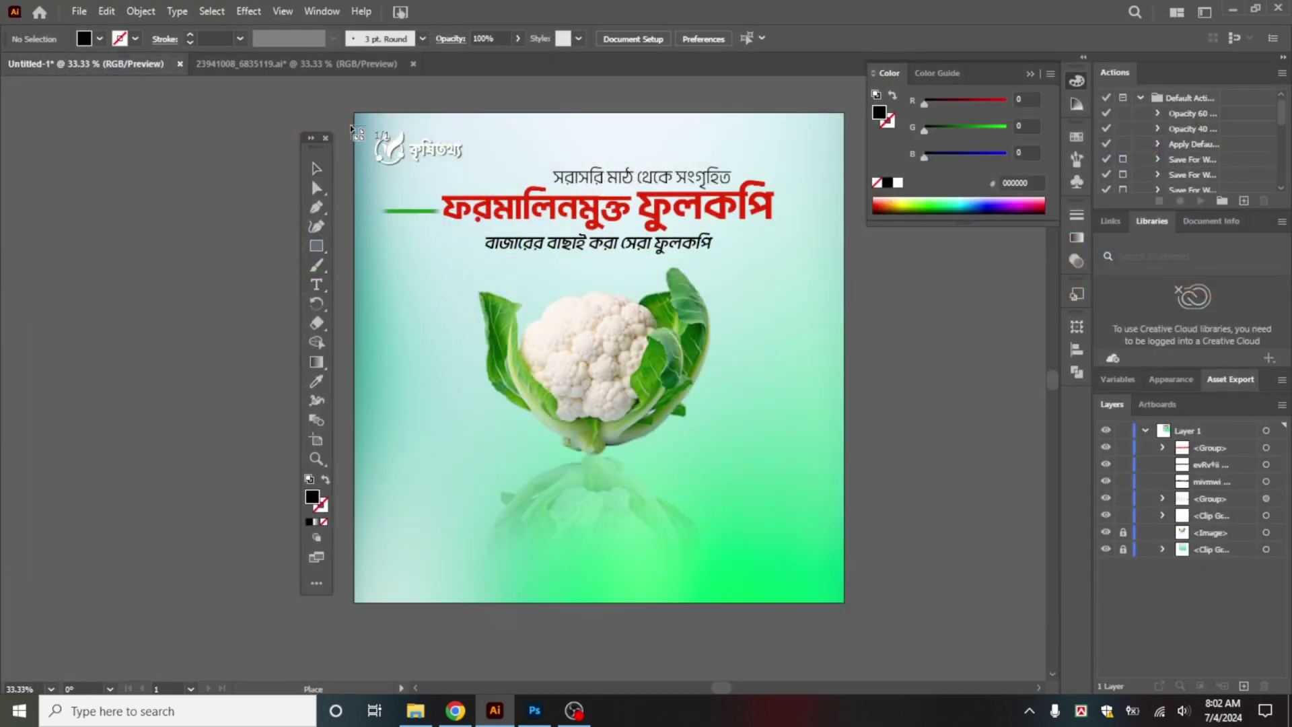
drag(355, 113, 941, 607)
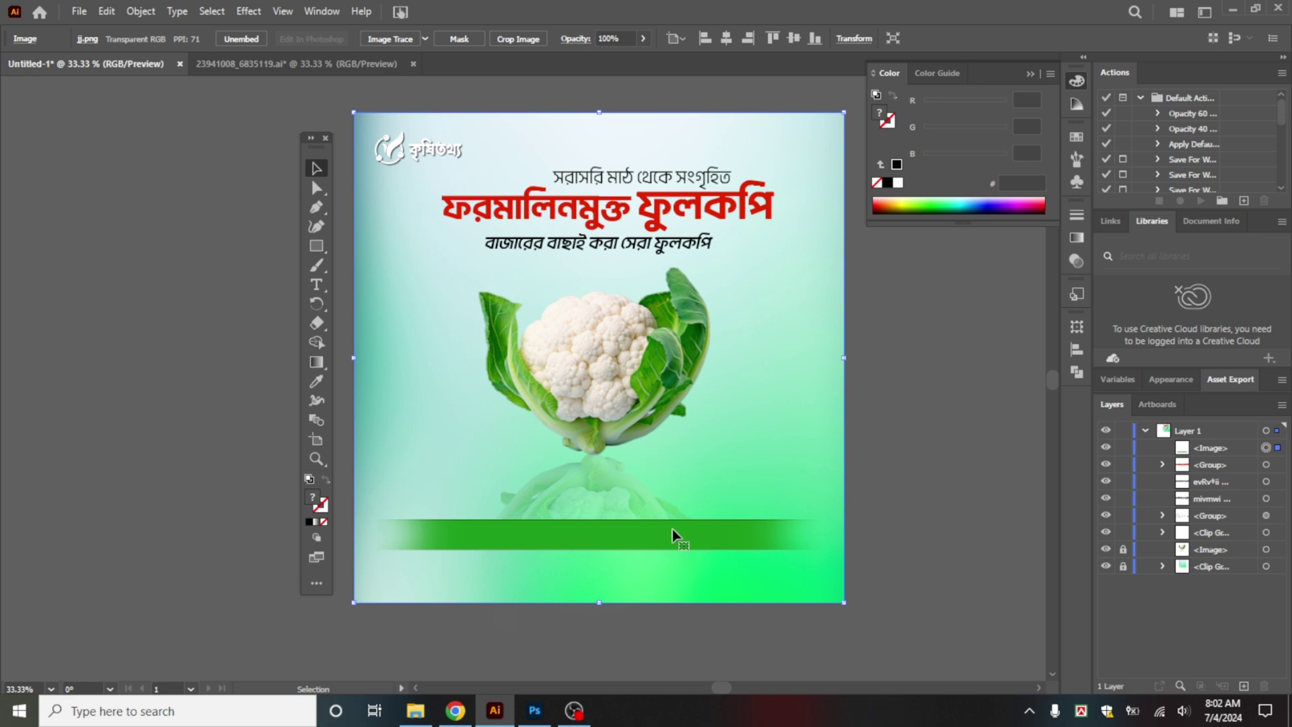
Step: Move the green bar to the bottom edge, lock it, and stack it below the Clip Group
drag(674, 529, 680, 571)
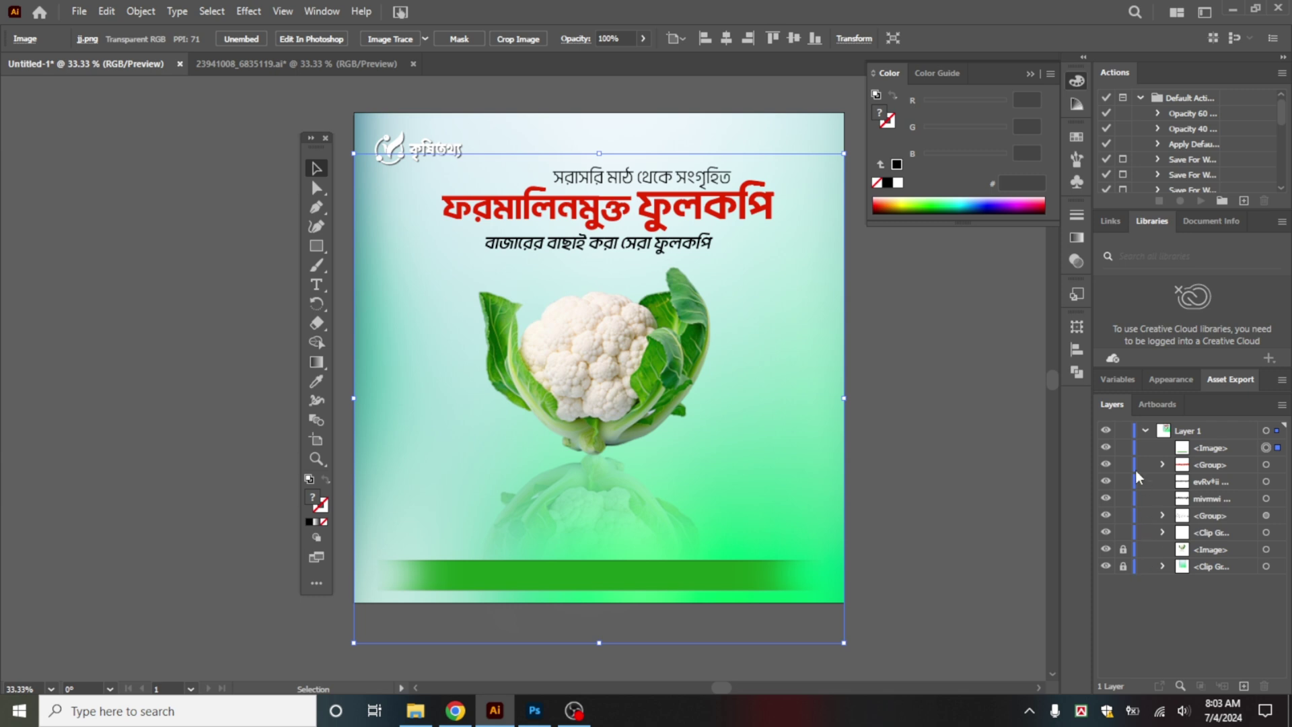
click(1123, 447)
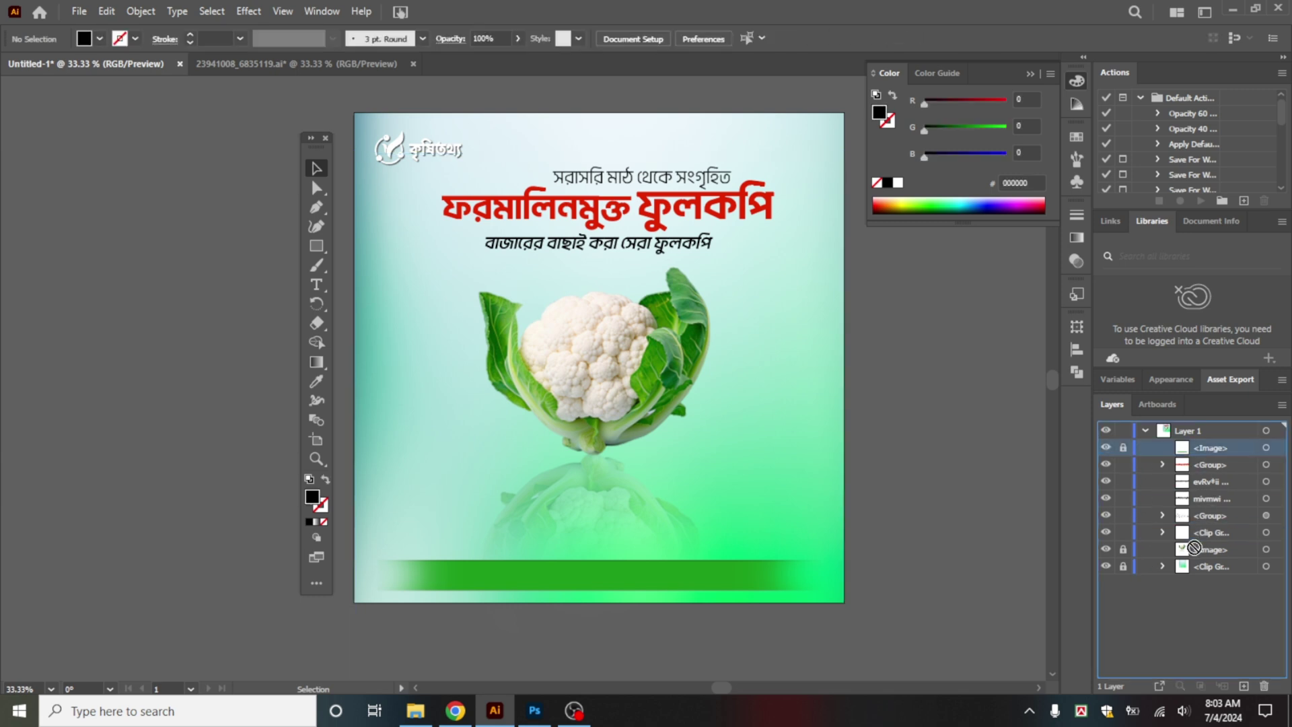
drag(1194, 543, 1194, 542)
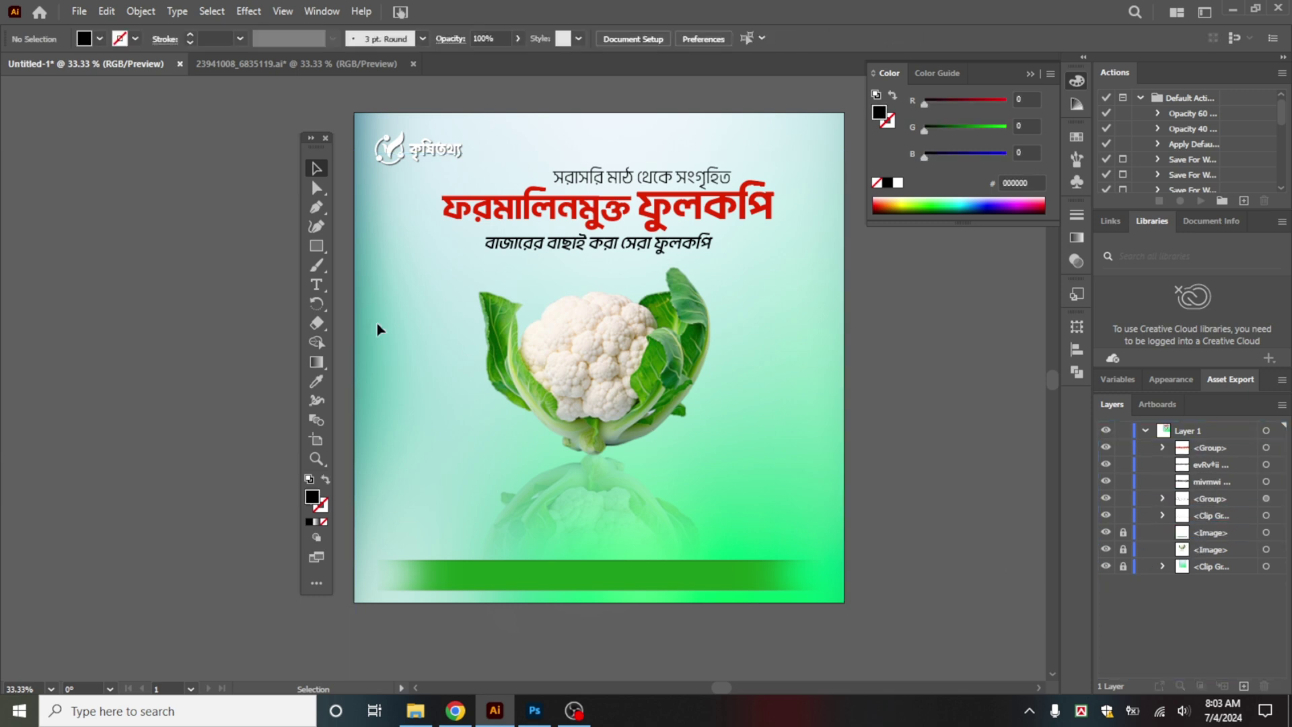
Step: Add a text object on the green bar at 24 pt
click(323, 286)
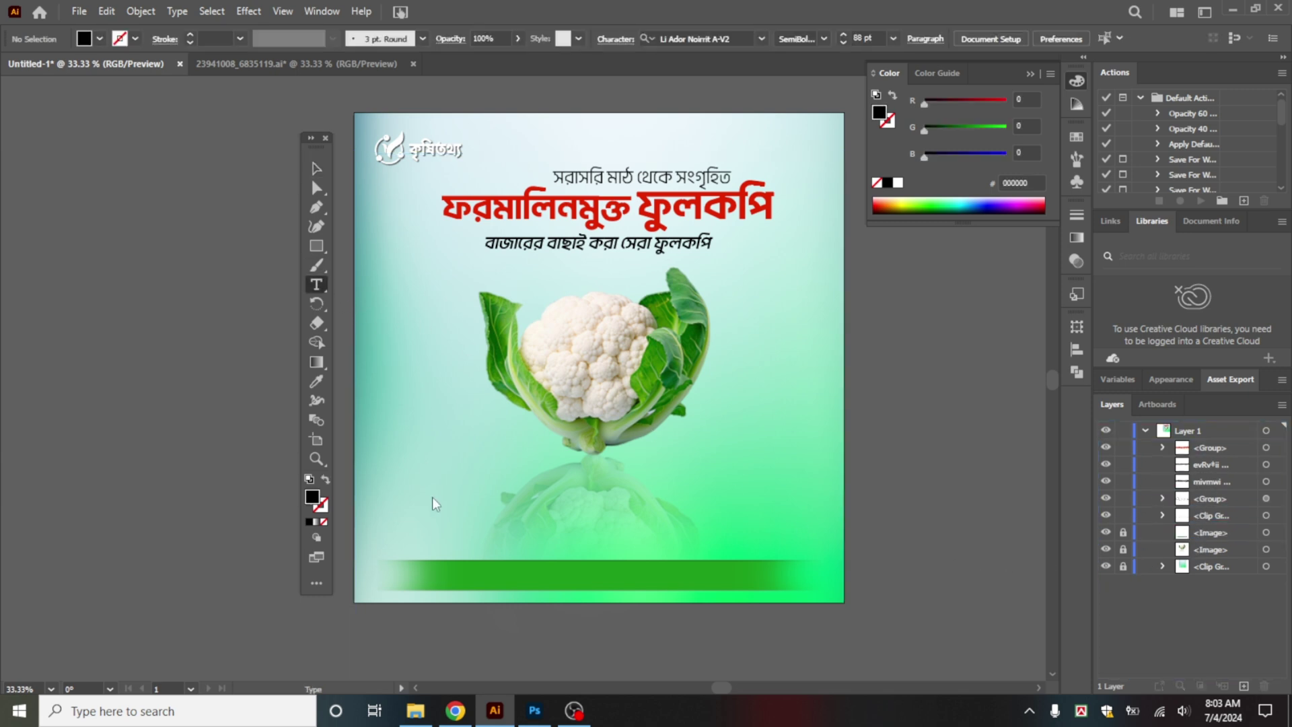
click(406, 579)
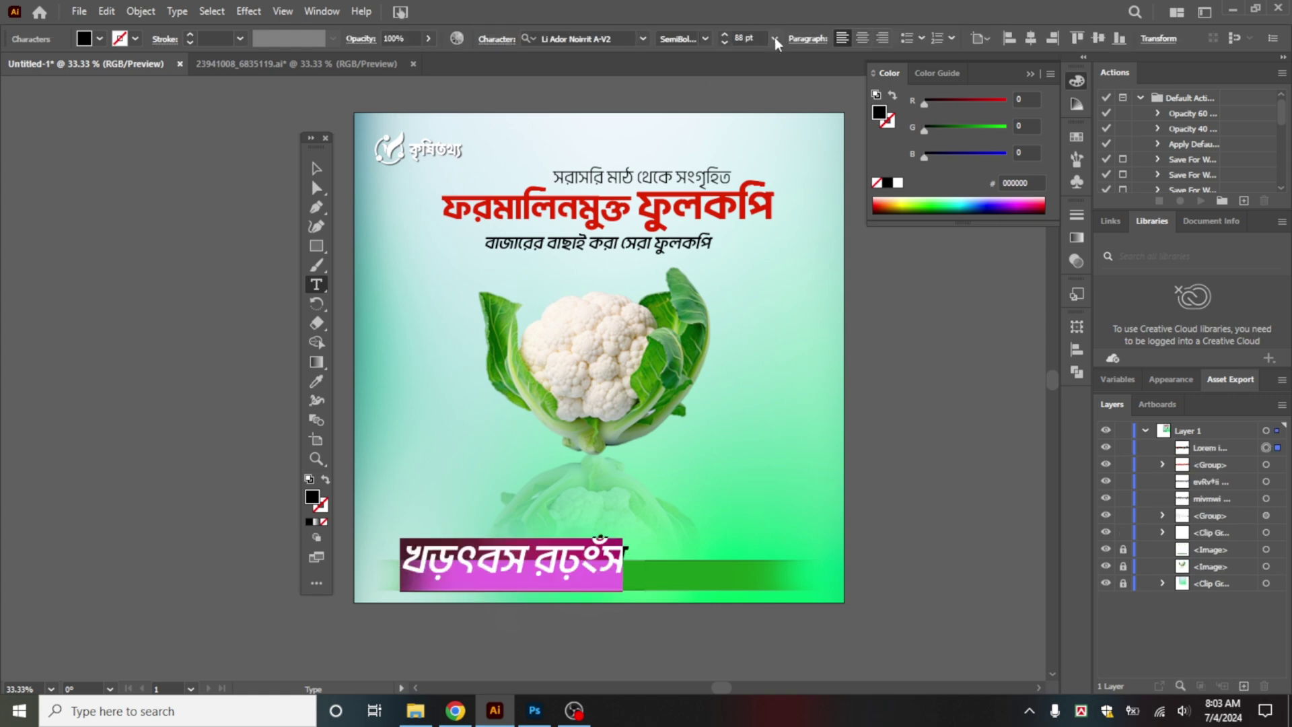
click(775, 38)
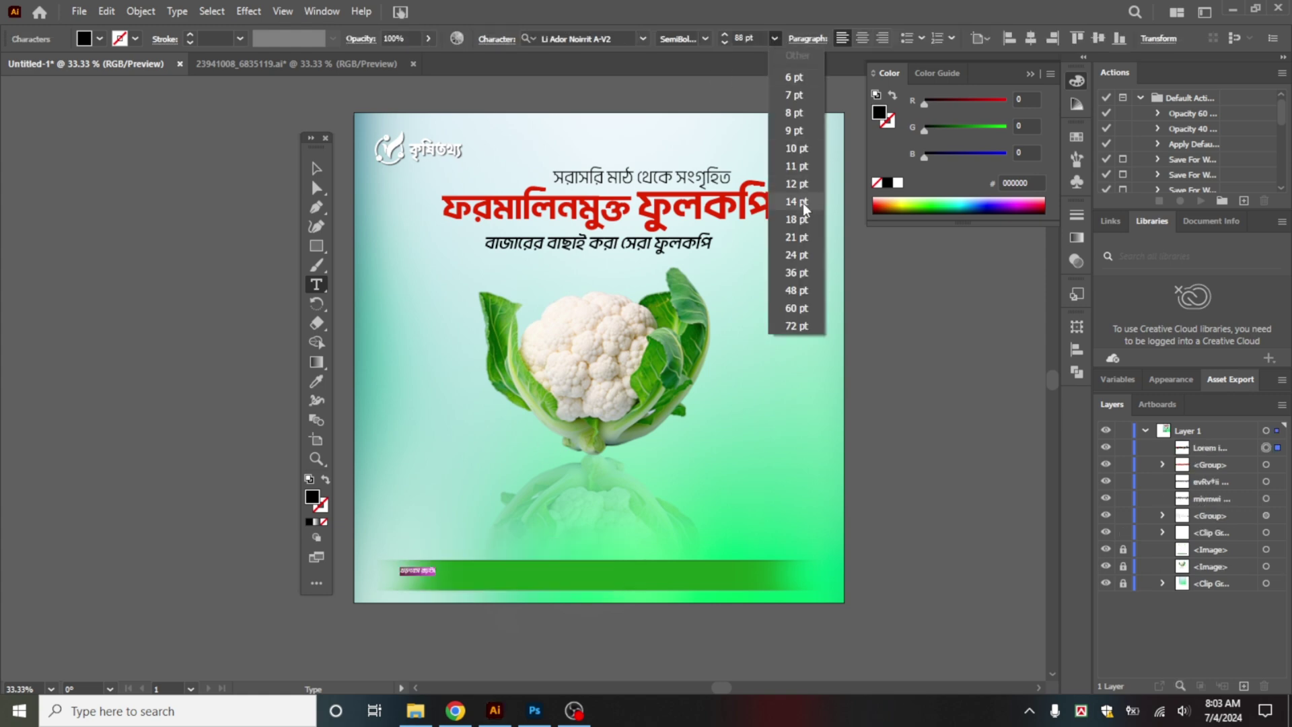
click(797, 255)
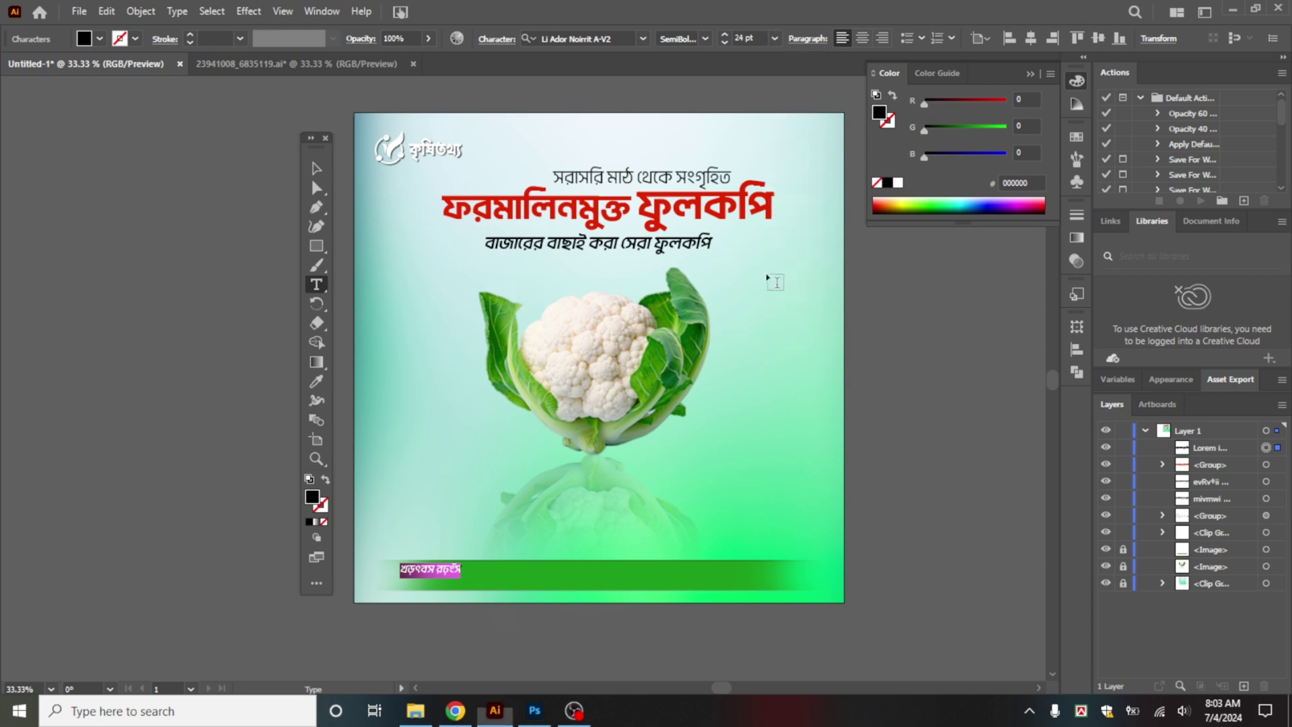
click(463, 506)
click(532, 485)
click(546, 408)
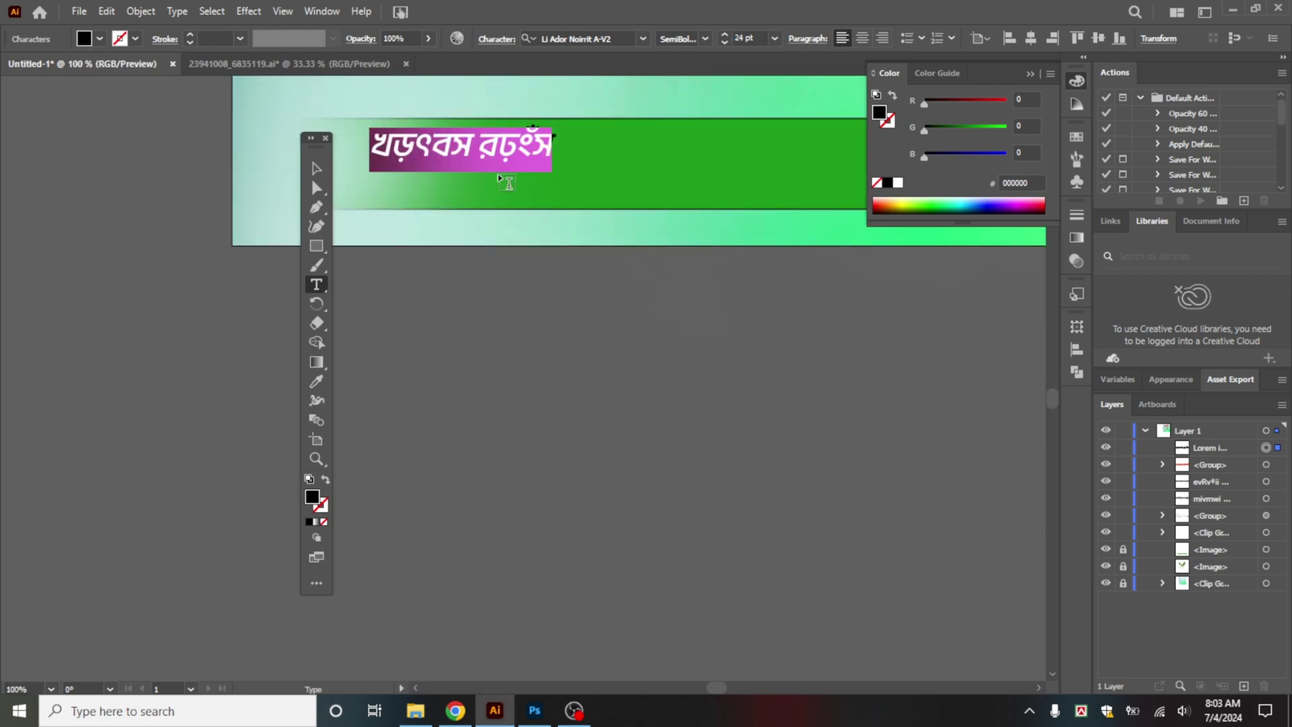
Step: Replace the placeholder with 'অর্ডার করুন' followed by the order phone number
triple_click(486, 154)
text(স)
key(BackSpace)
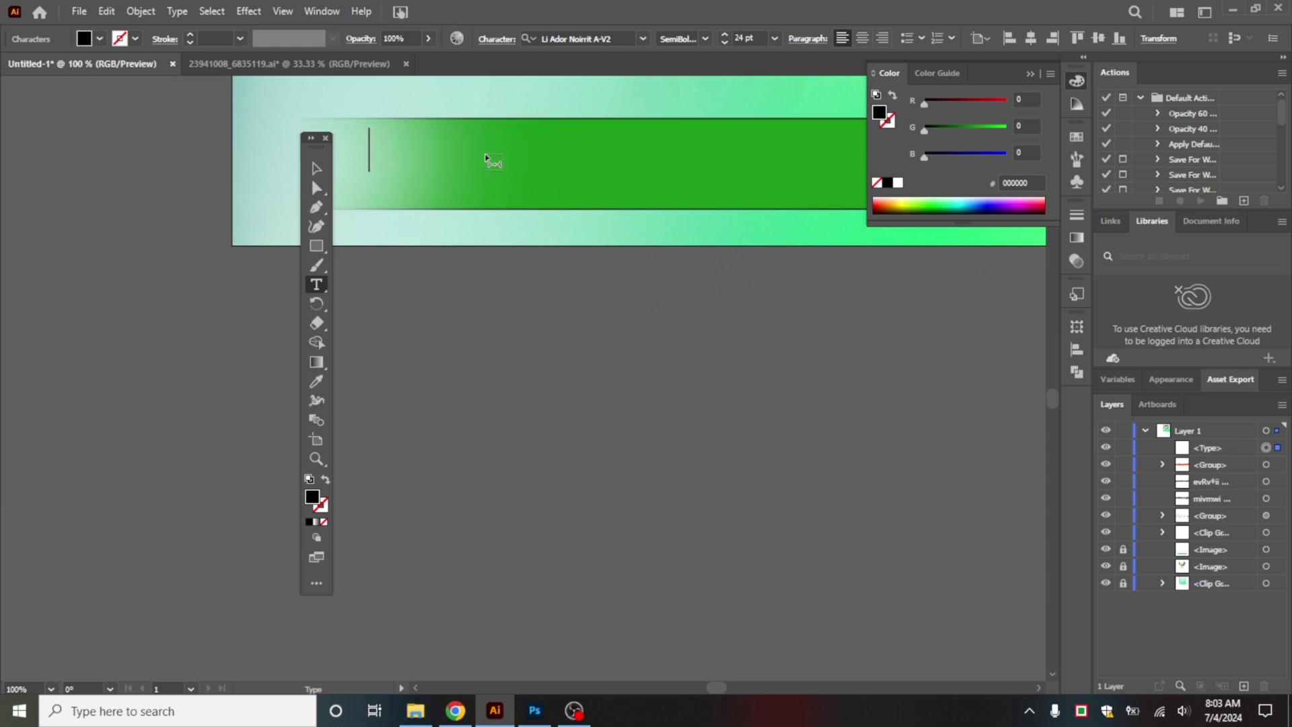
text(অর্ডার করুন.)
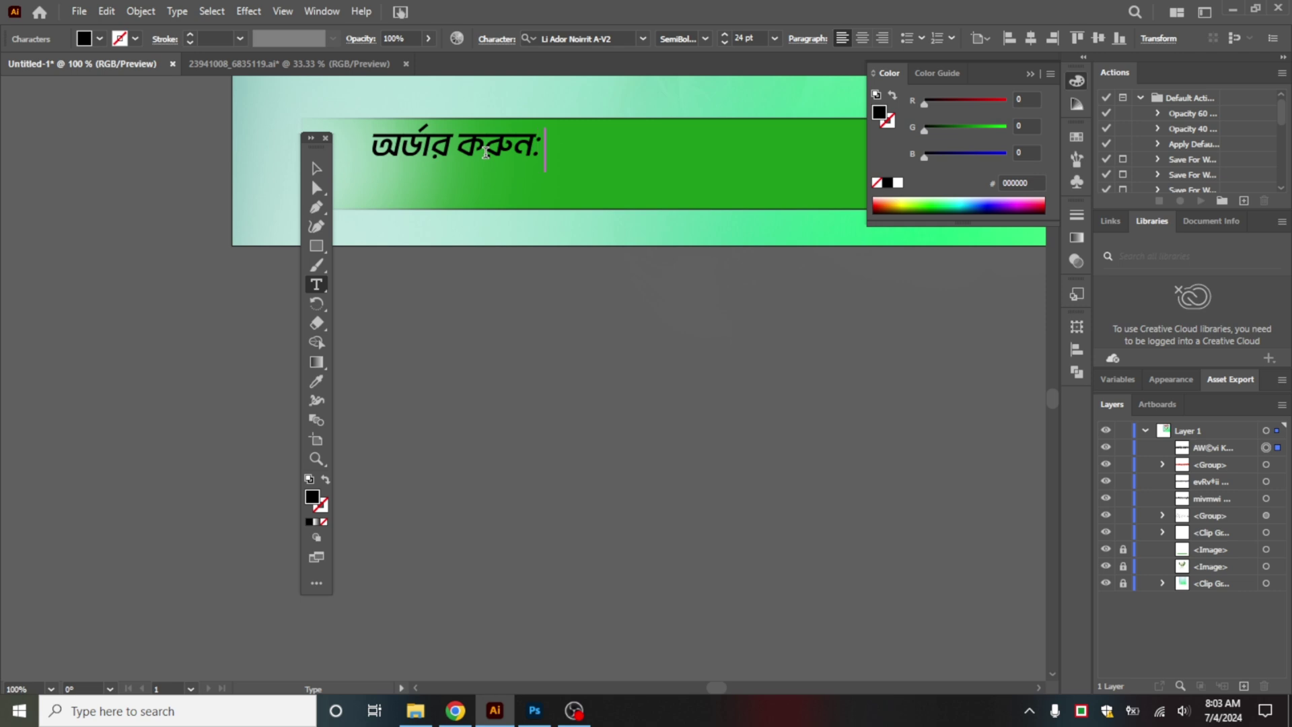
key(BackSpace)
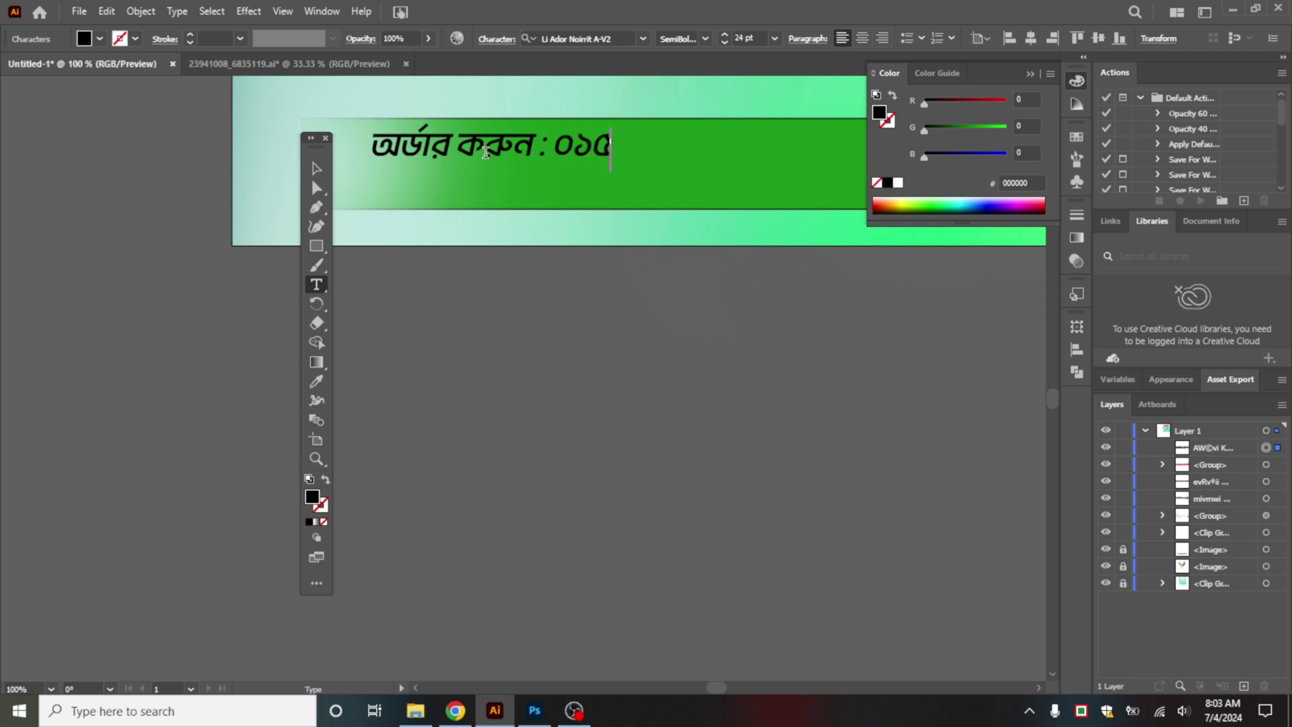
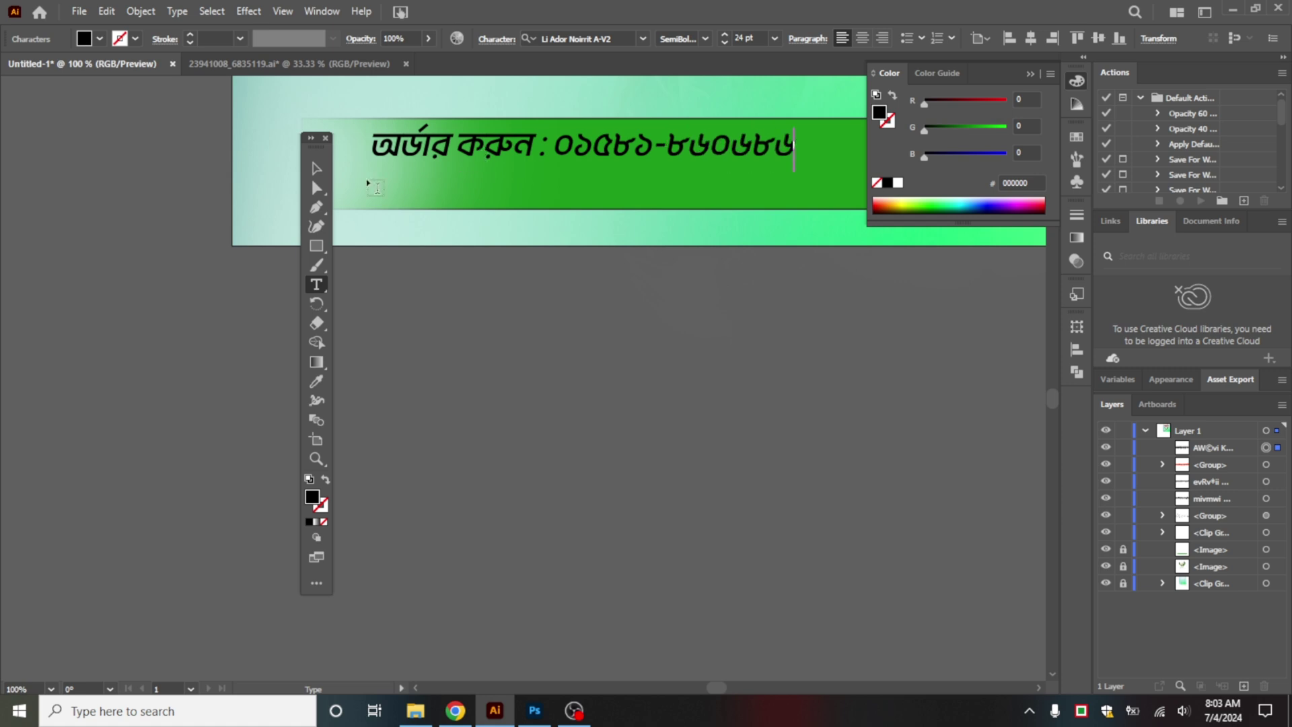
Step: Fill the order line white and nudge it down within the green bar
click(317, 168)
click(92, 38)
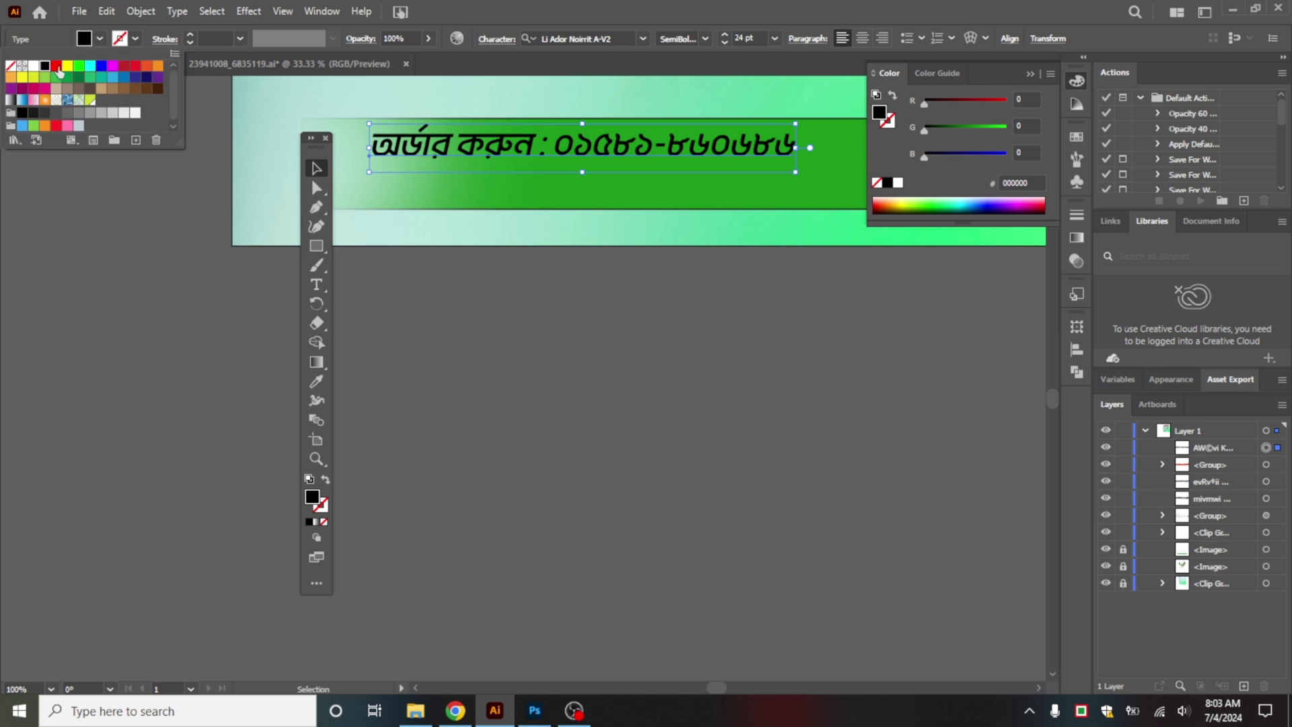
click(33, 65)
click(543, 164)
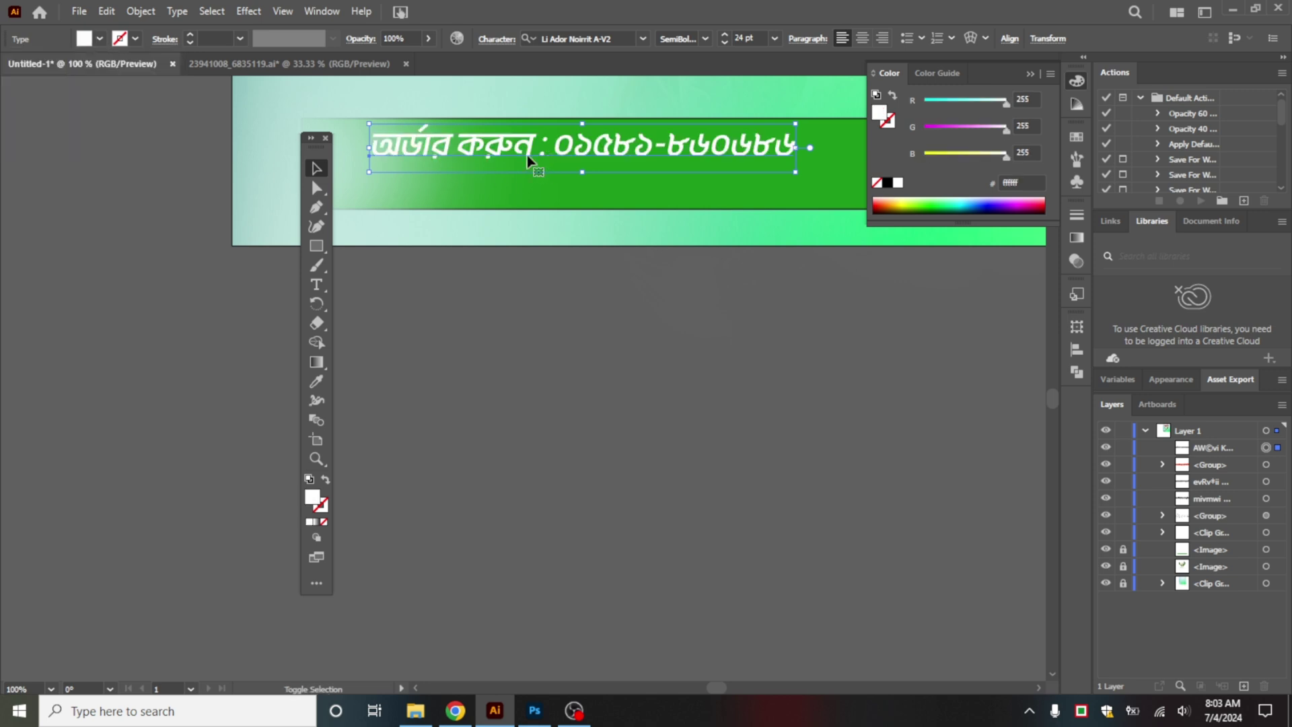
drag(527, 155, 522, 166)
click(661, 326)
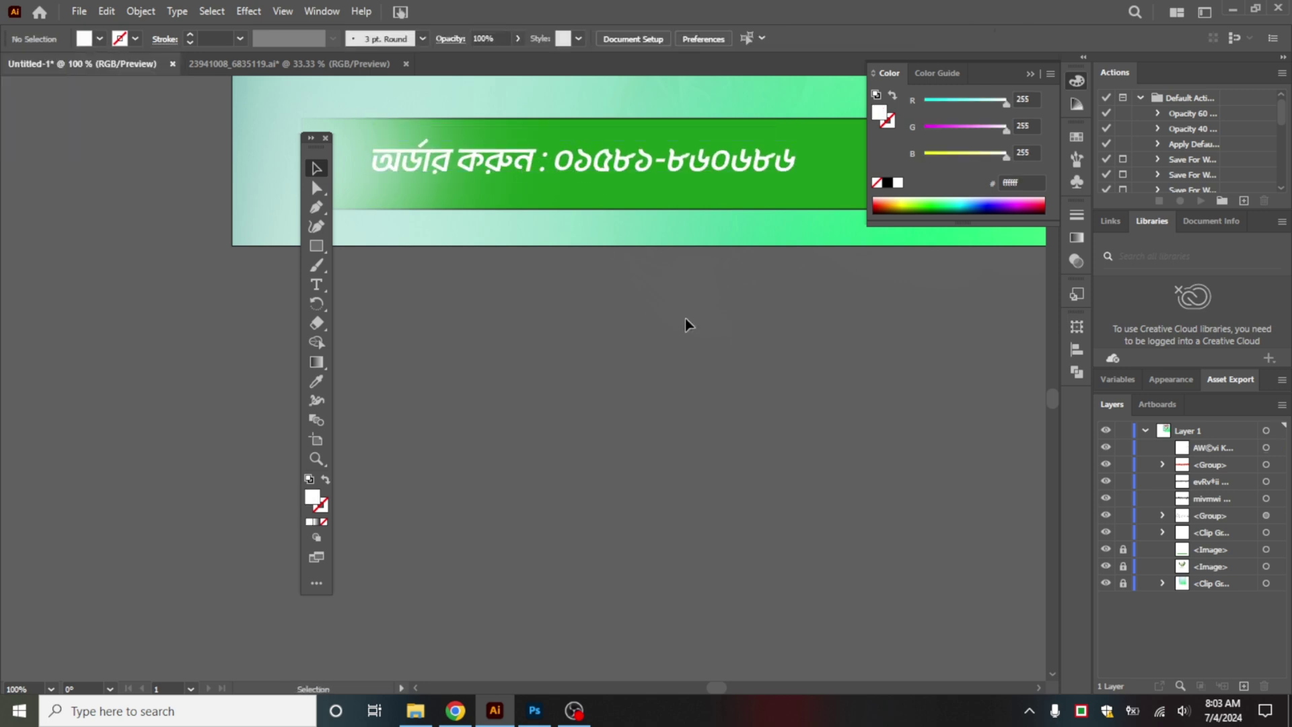
scroll(685, 318, down, 2)
scroll(722, 269, up, 1)
drag(615, 289, 685, 338)
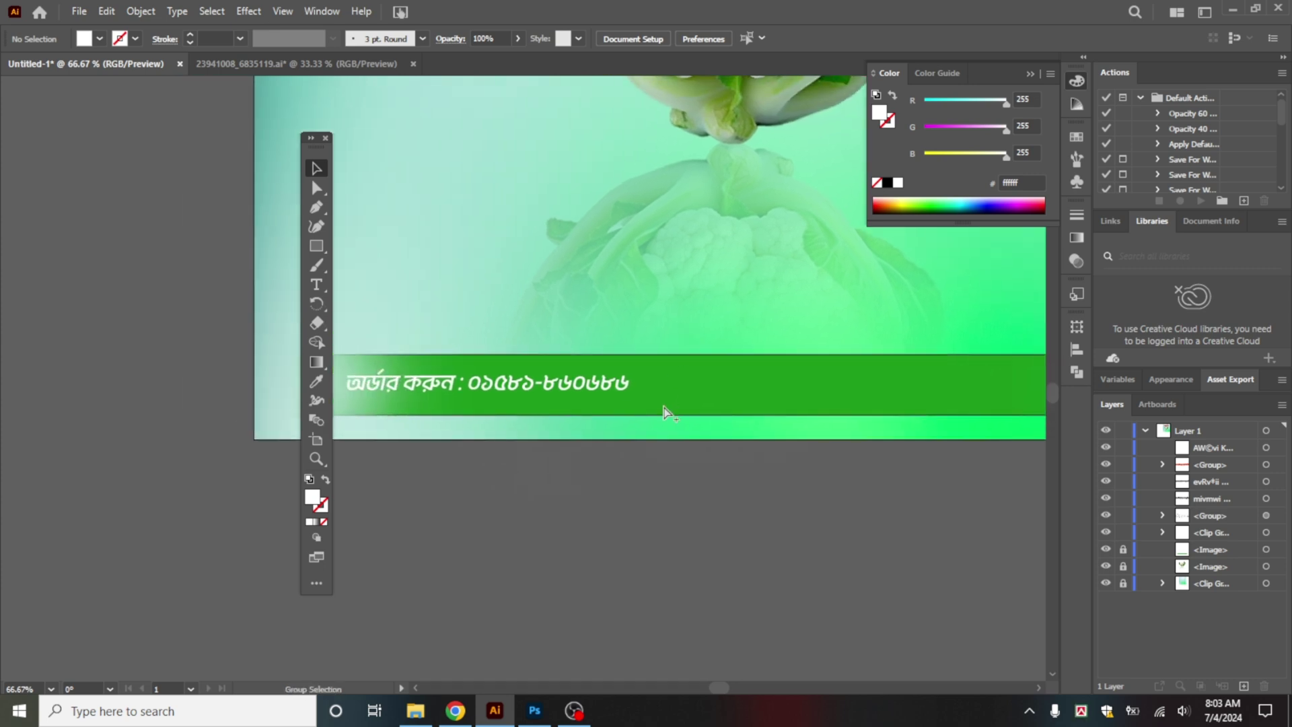
Step: Enlarge the phone-number line to about 26.5 pt by dragging its corner handle
click(609, 396)
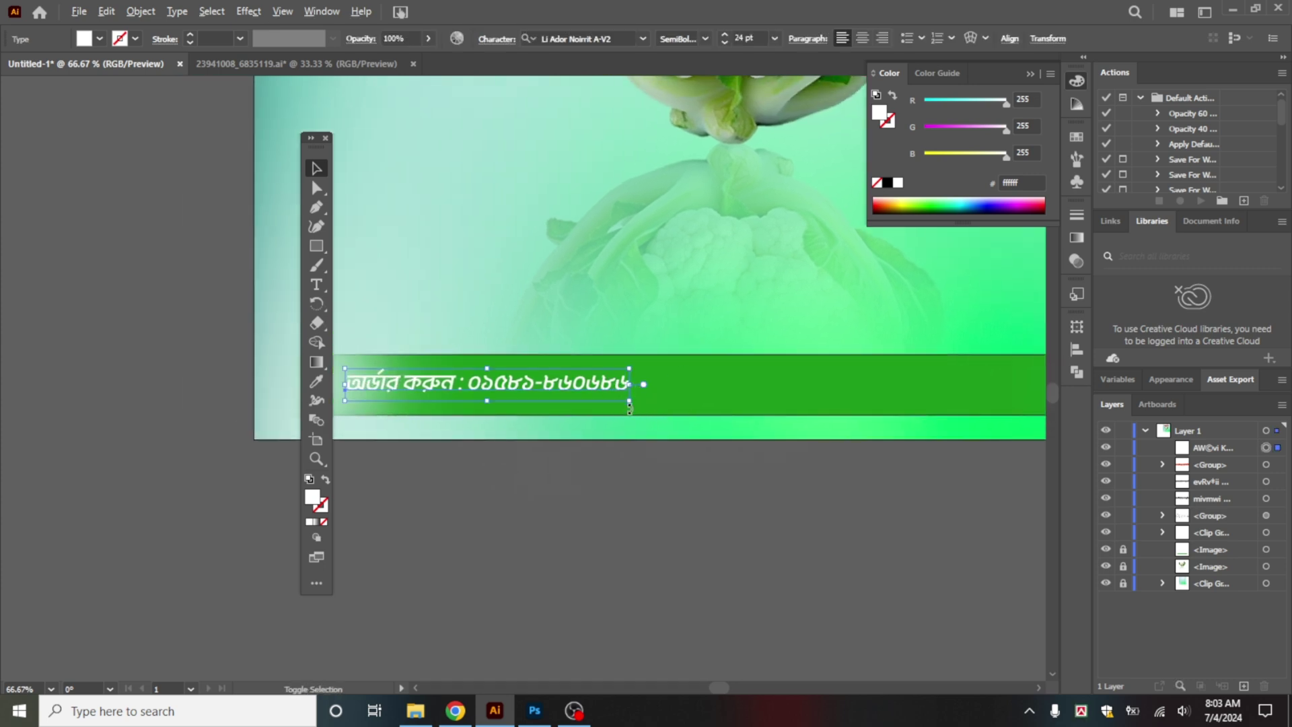
drag(630, 403, 864, 433)
click(648, 482)
scroll(659, 471, down, 2)
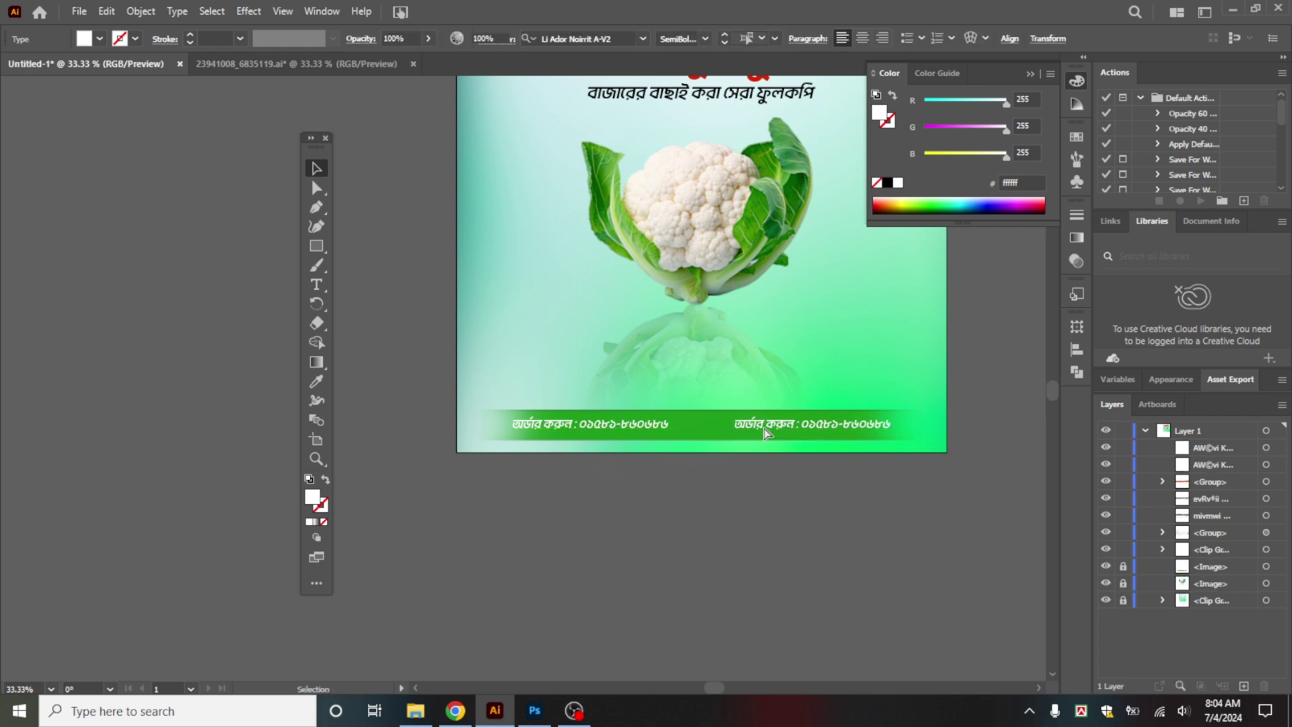
scroll(744, 433, up, 2)
Step: Clear all the text from the copied line on the right
double_click(547, 393)
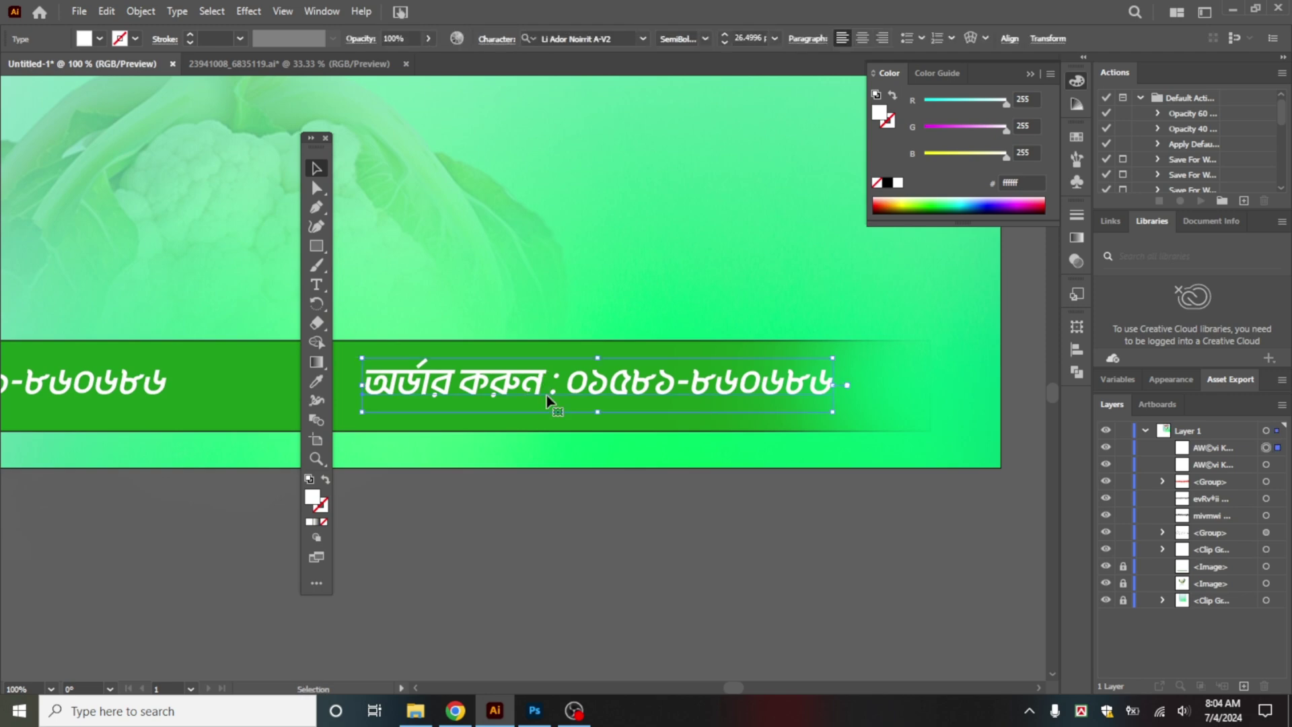
key(ctrl+a)
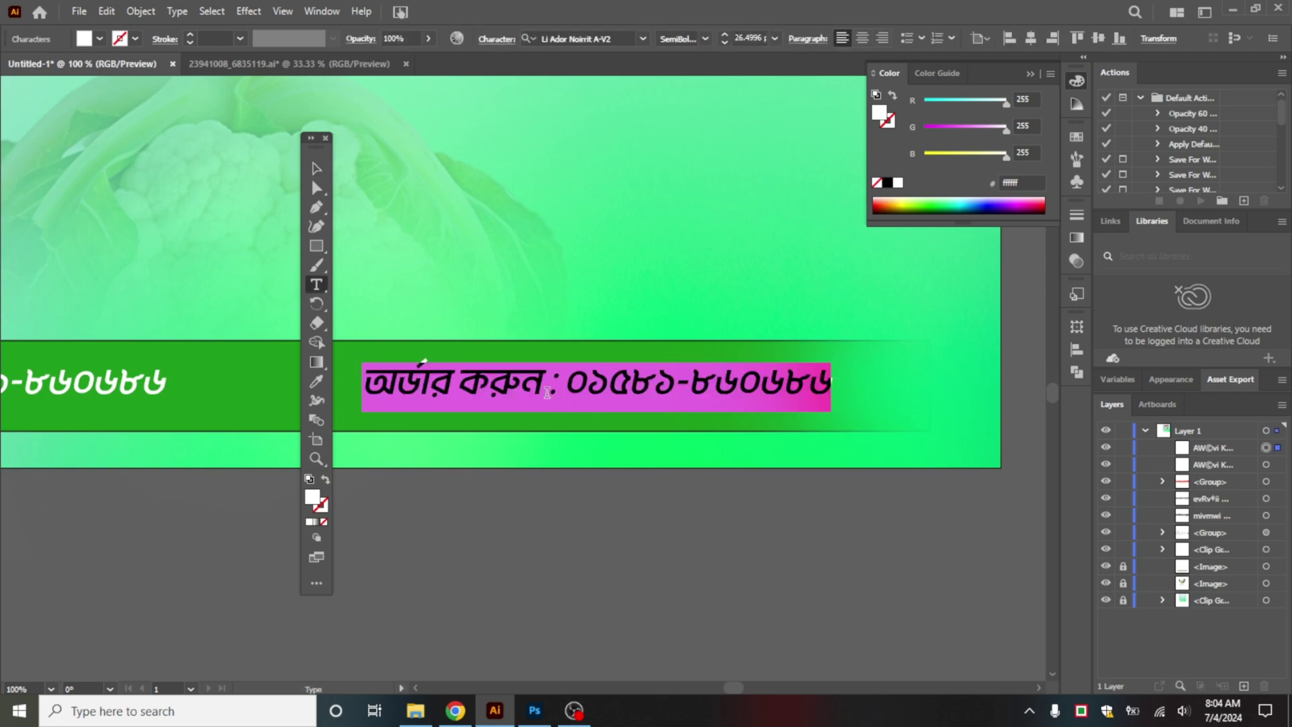
text(বিি)
key(BackSpace)
key(BackSpace)
key(BackSpace)
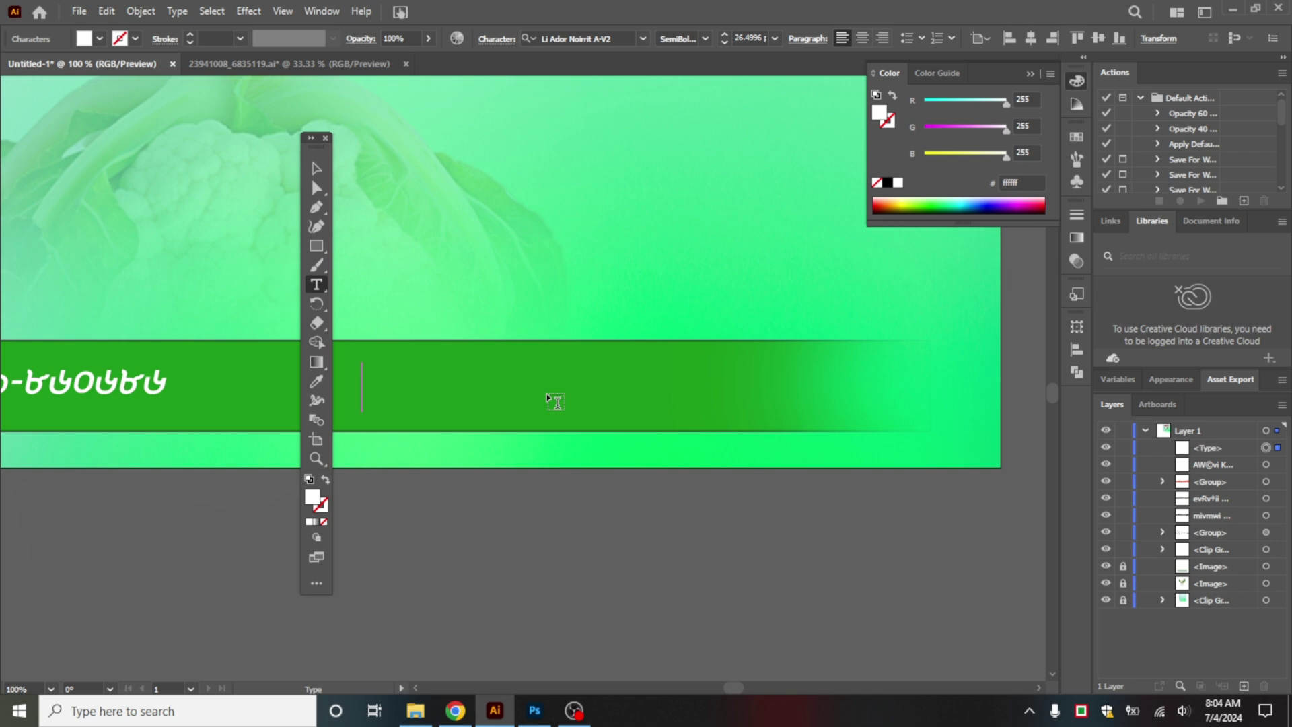
text(ভিজিট)
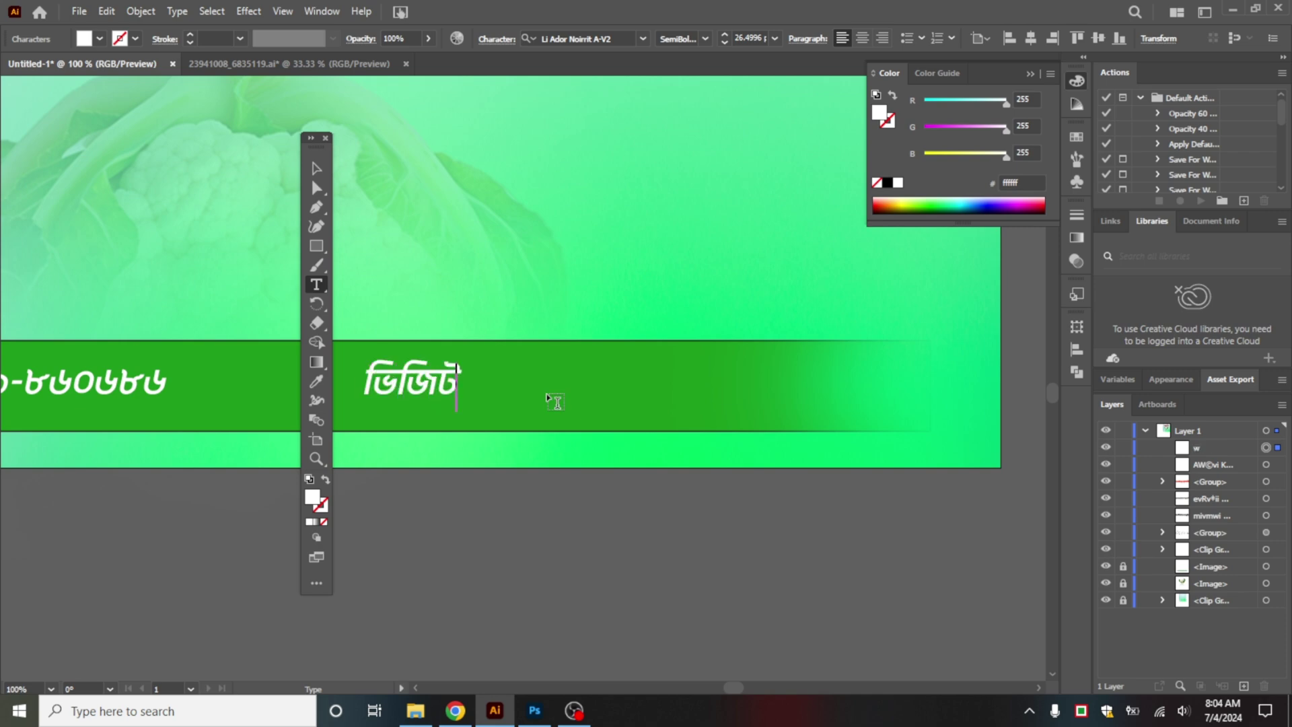
text( করুন)
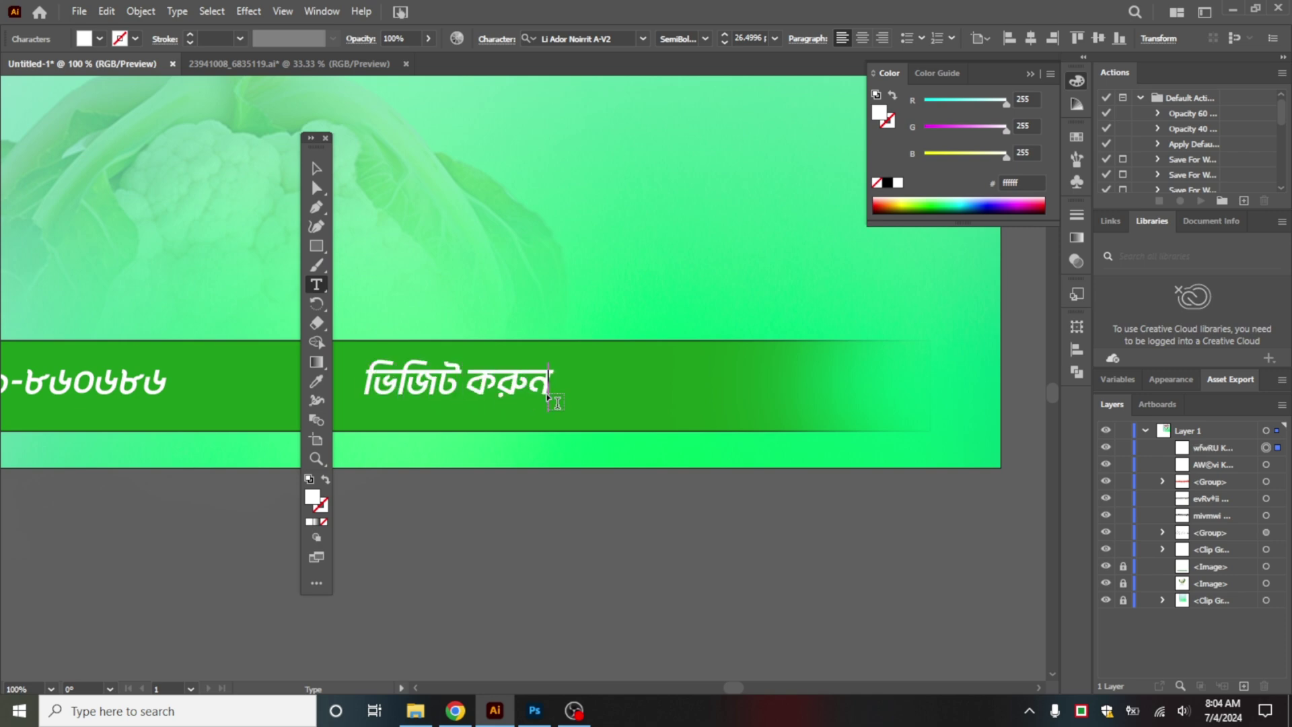
text( : িিি)
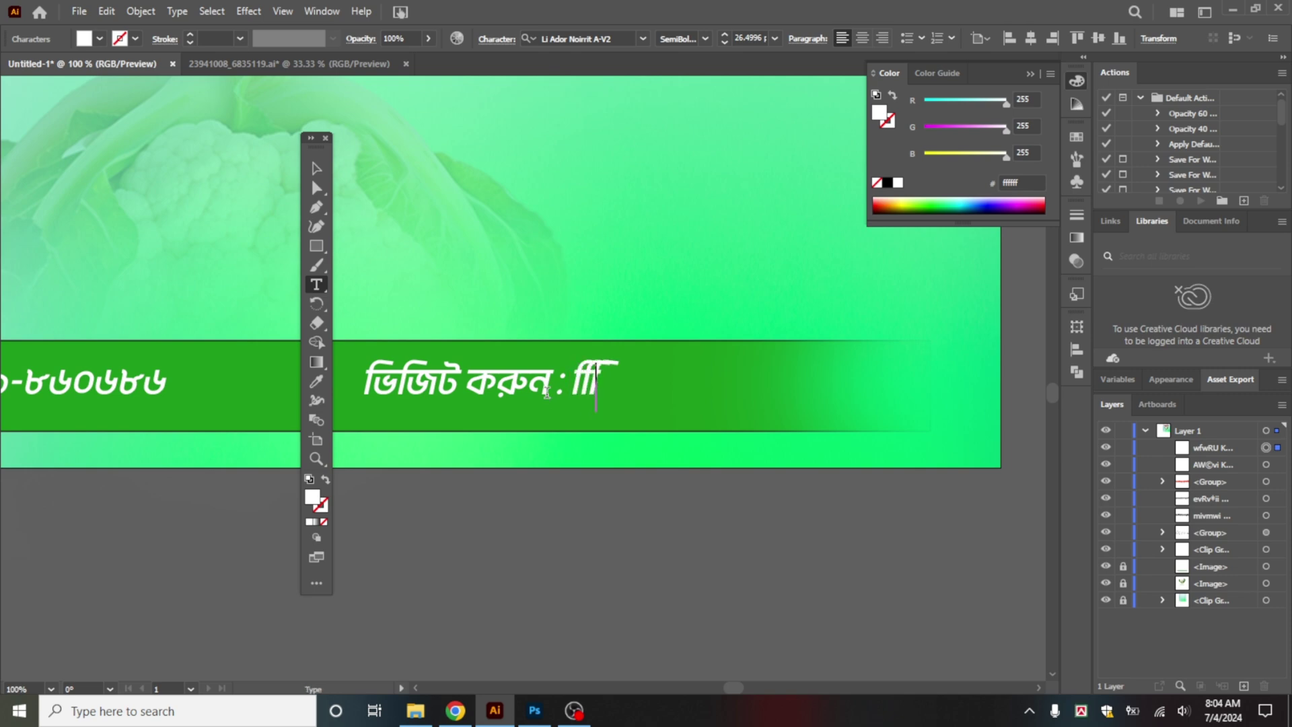
text(.ংড়ফবংযনফ)
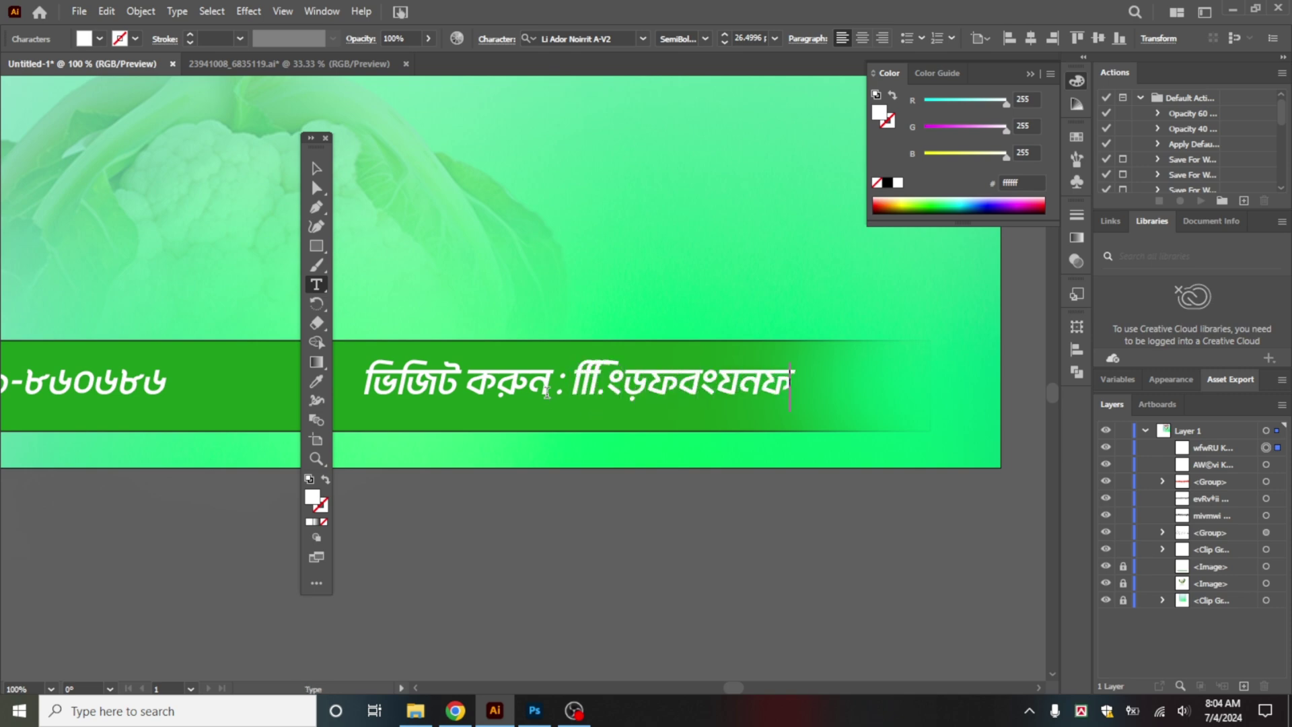
text(ী)
drag(569, 374, 974, 351)
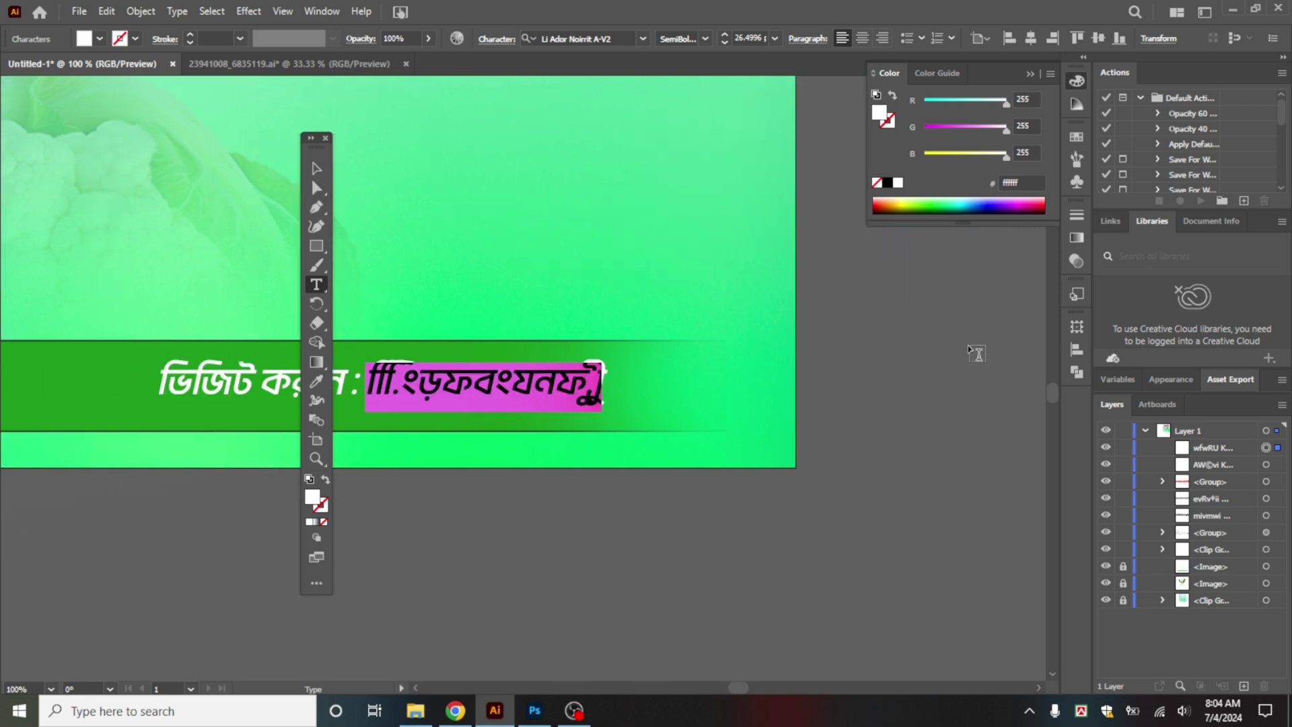
click(644, 39)
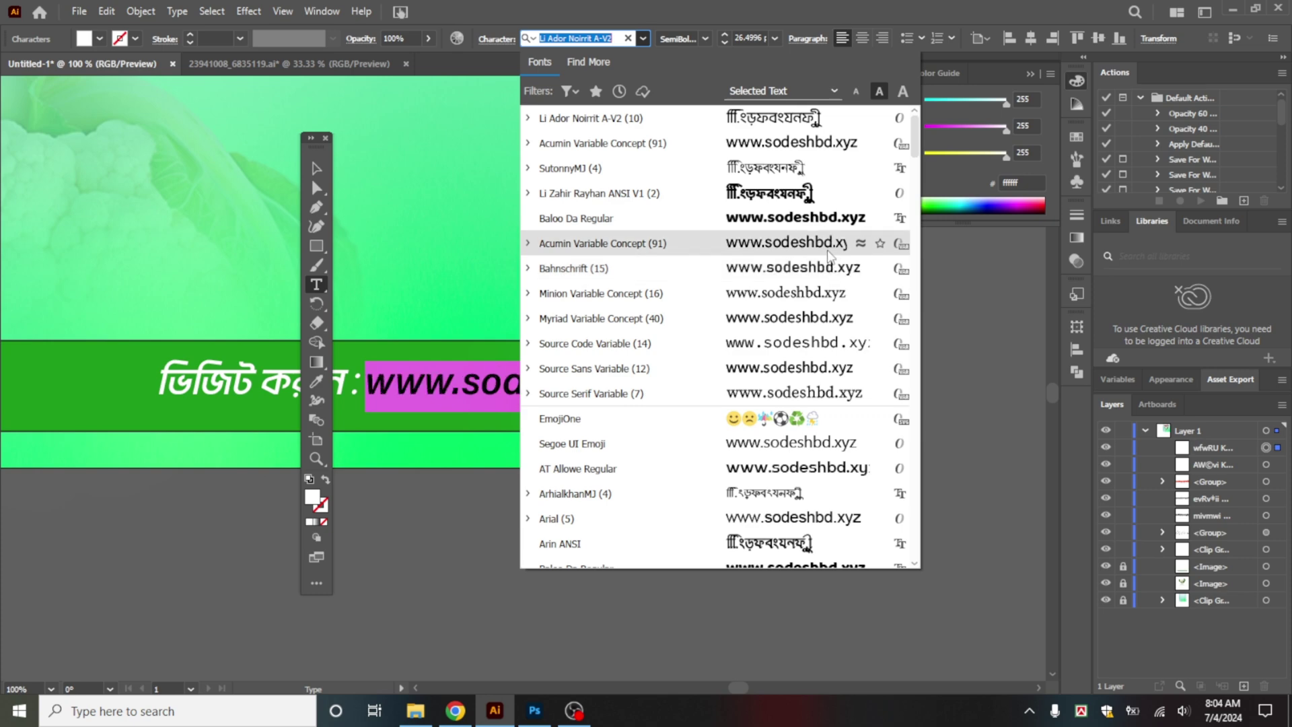
click(828, 243)
key(Escape)
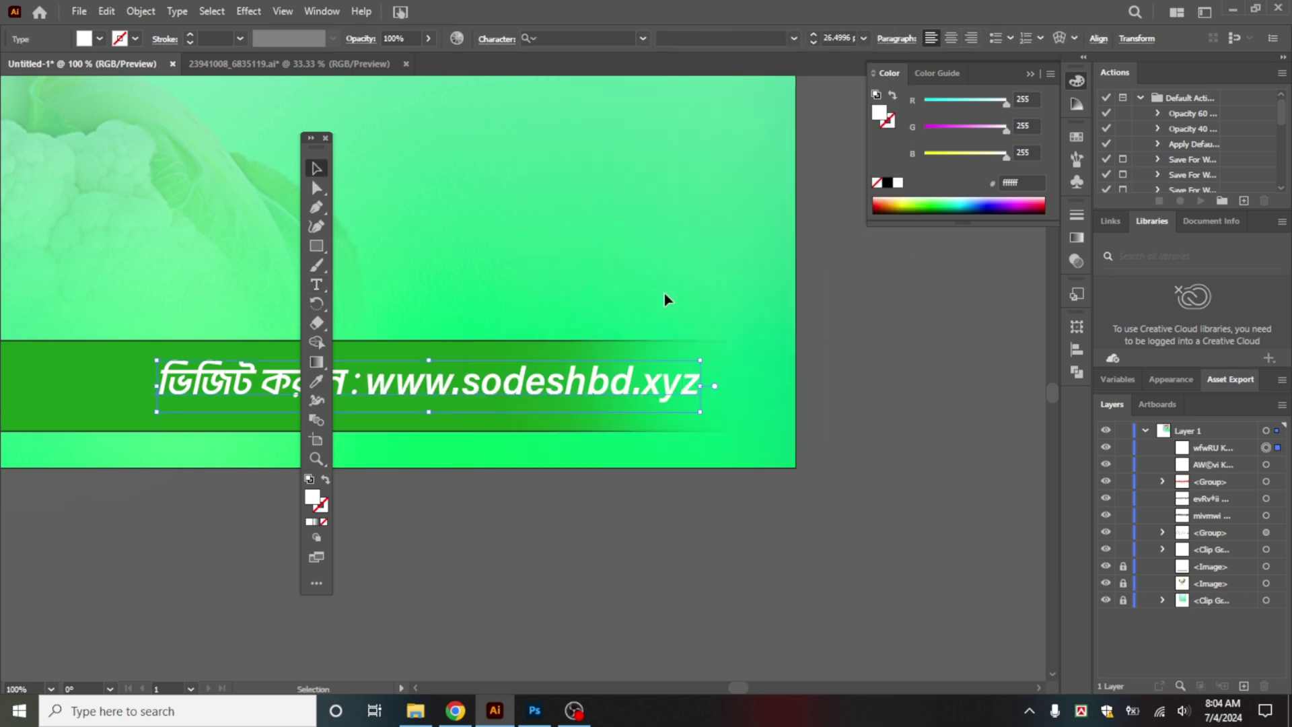
triple_click(569, 389)
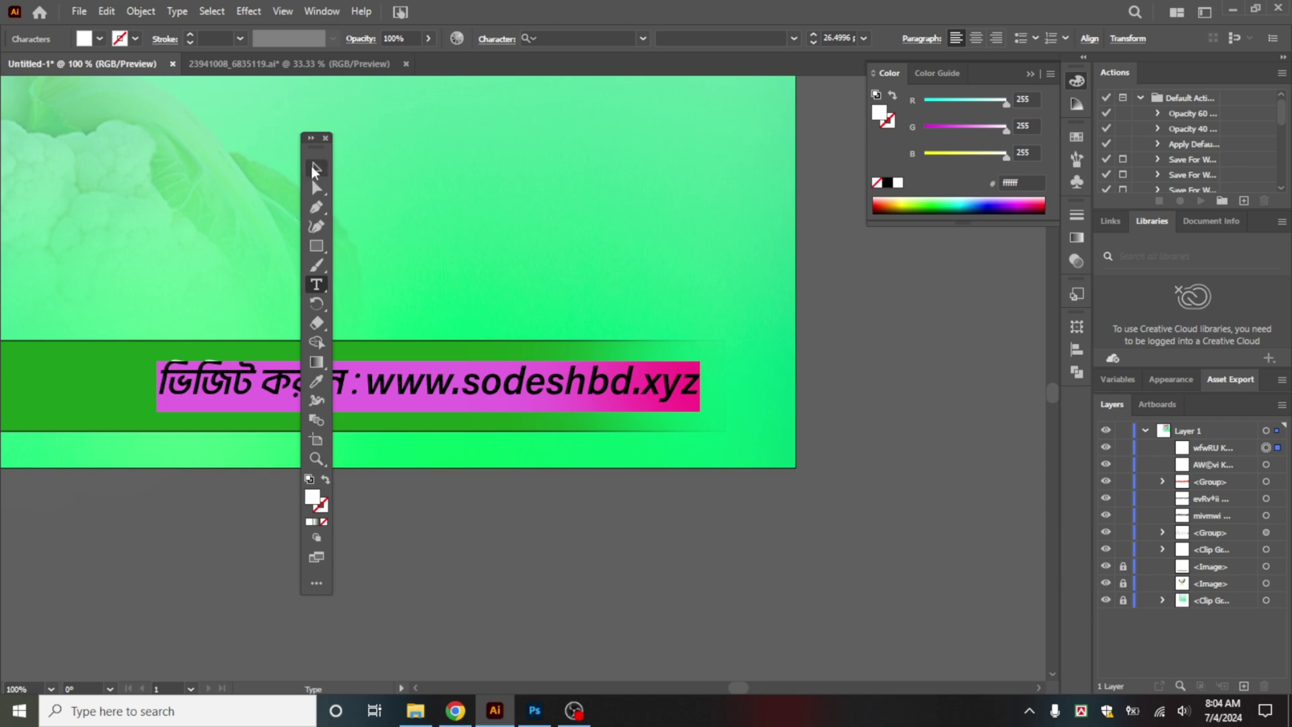
click(312, 167)
click(505, 449)
scroll(508, 449, down, 2)
key(space)
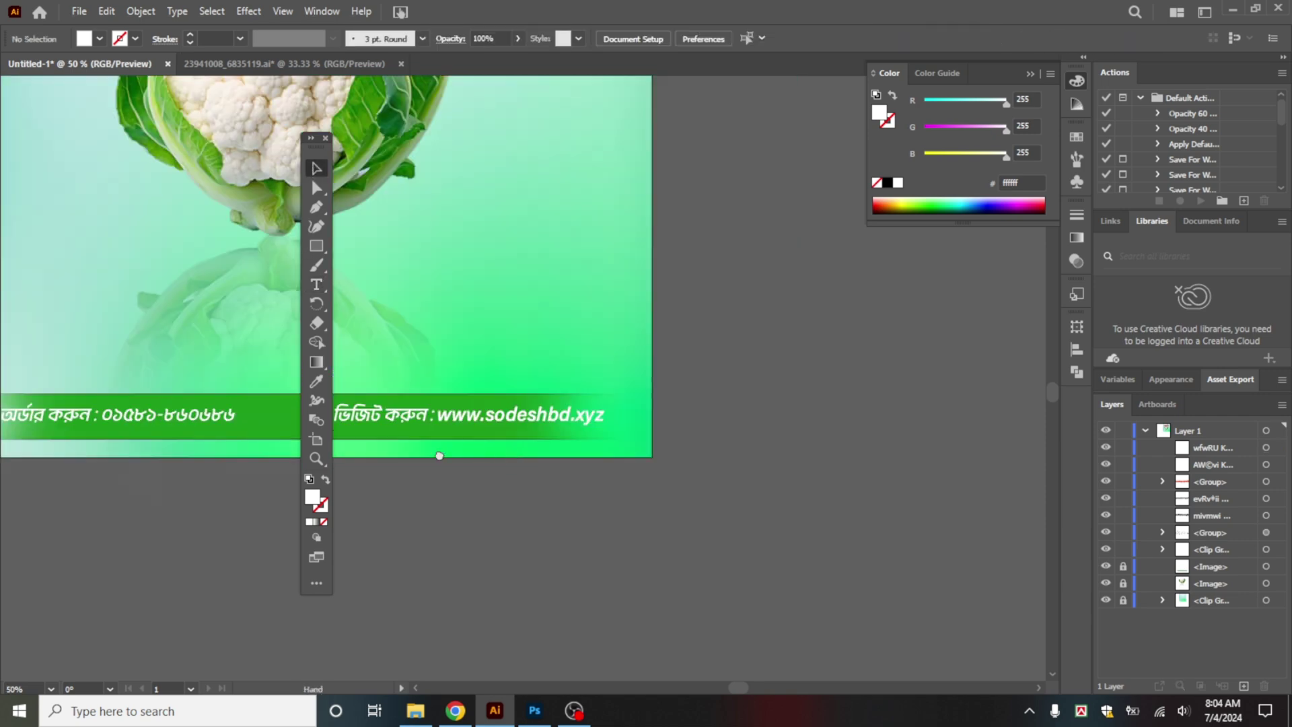
Step: Group the phone and website lines and centre the group horizontally on the artboard
drag(440, 456, 766, 438)
shift+click(530, 439)
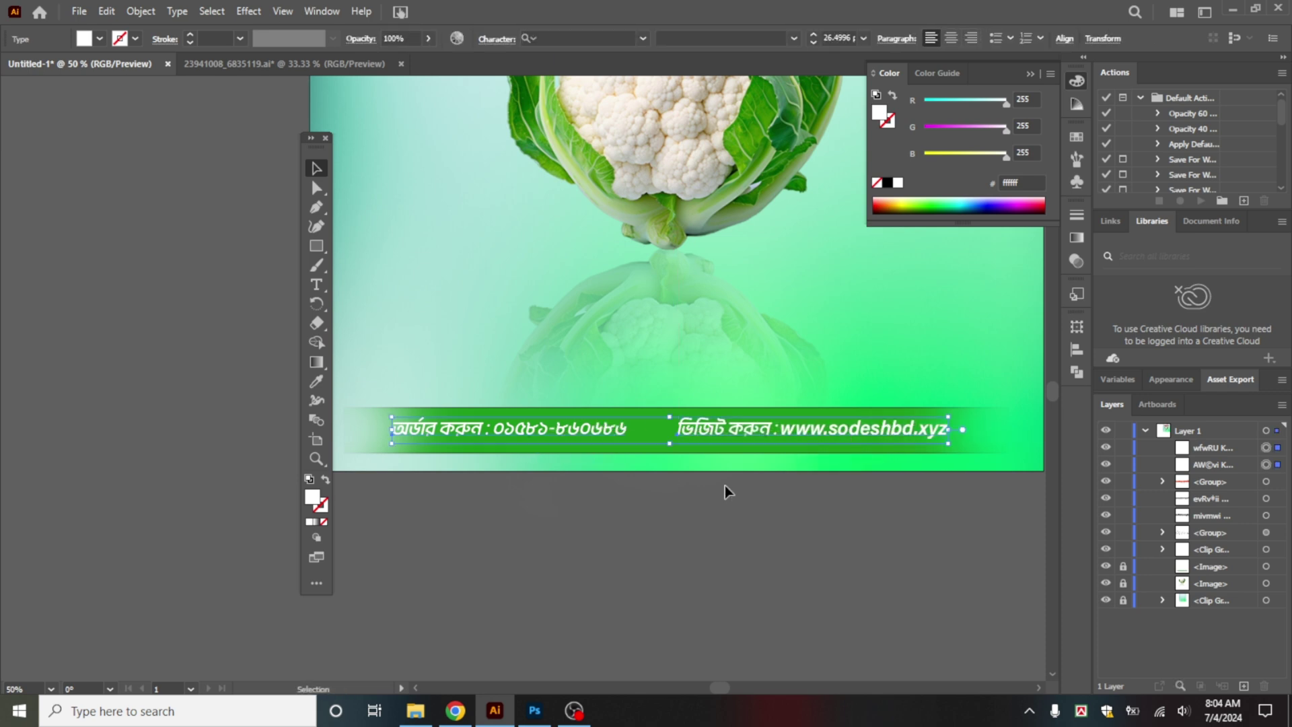
key(ctrl+g)
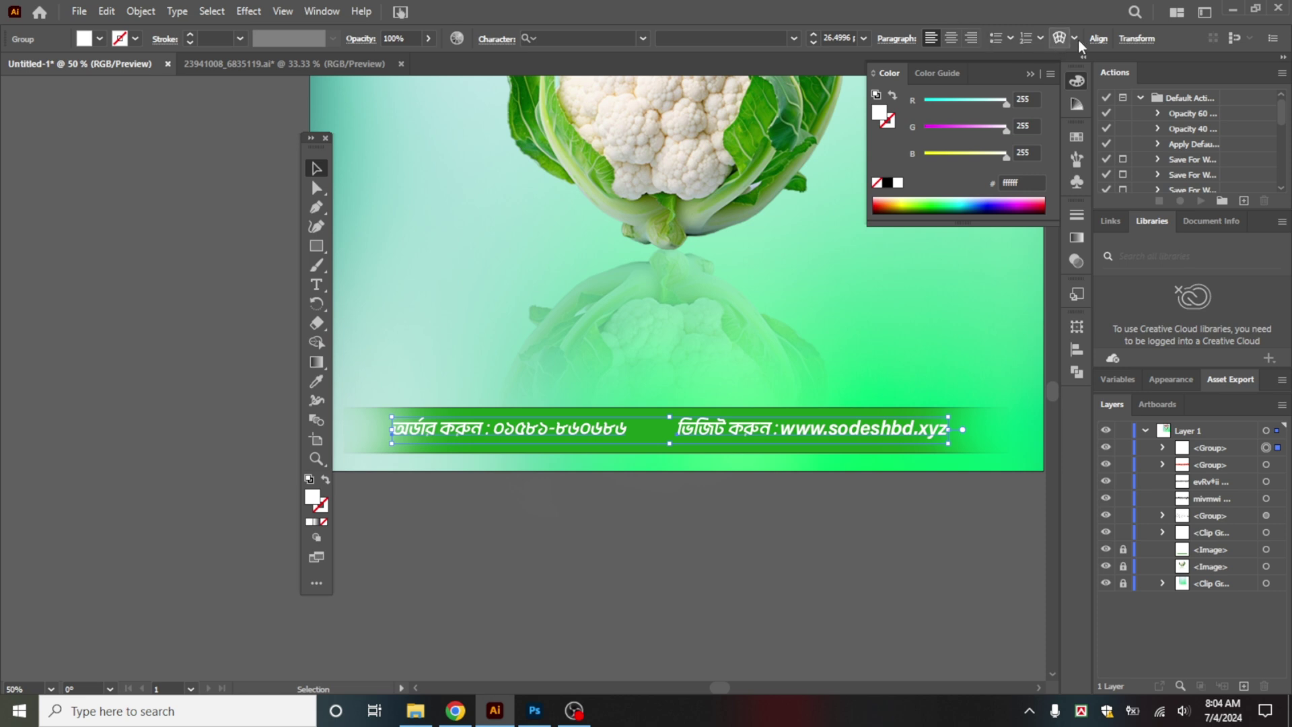
click(1097, 40)
click(957, 87)
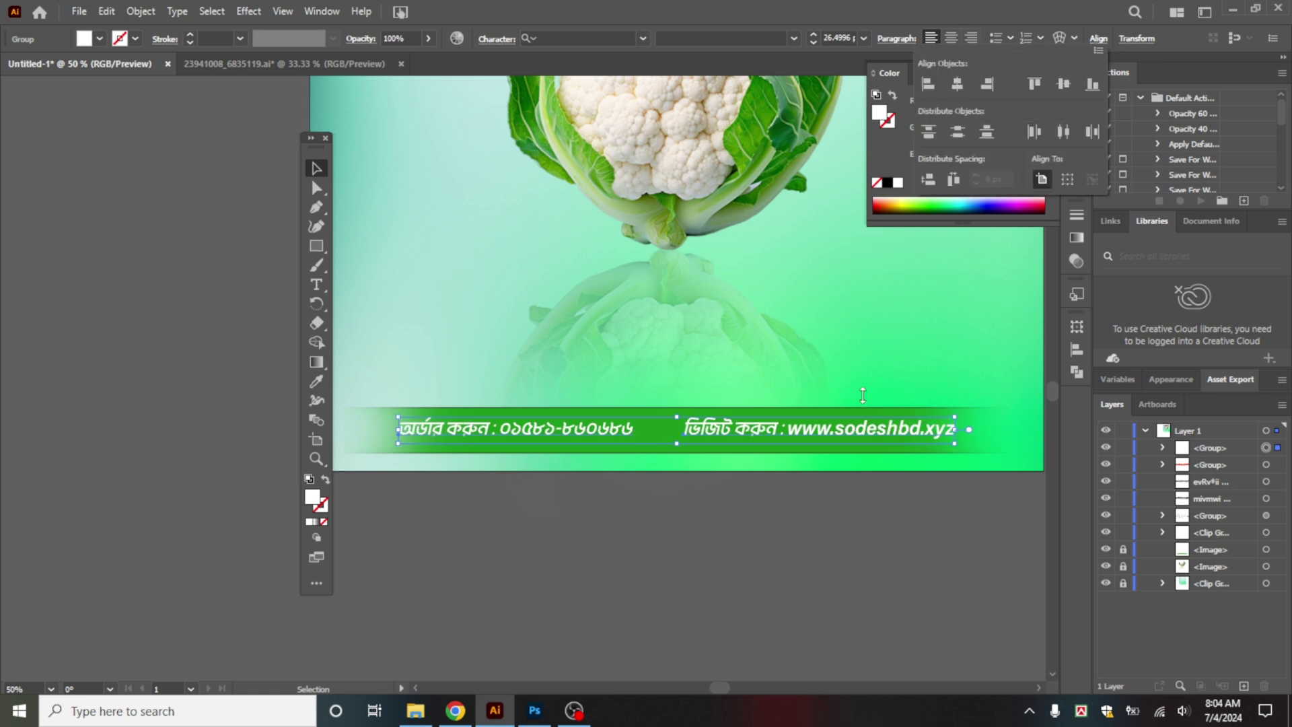
click(809, 569)
key(ctrl+minus)
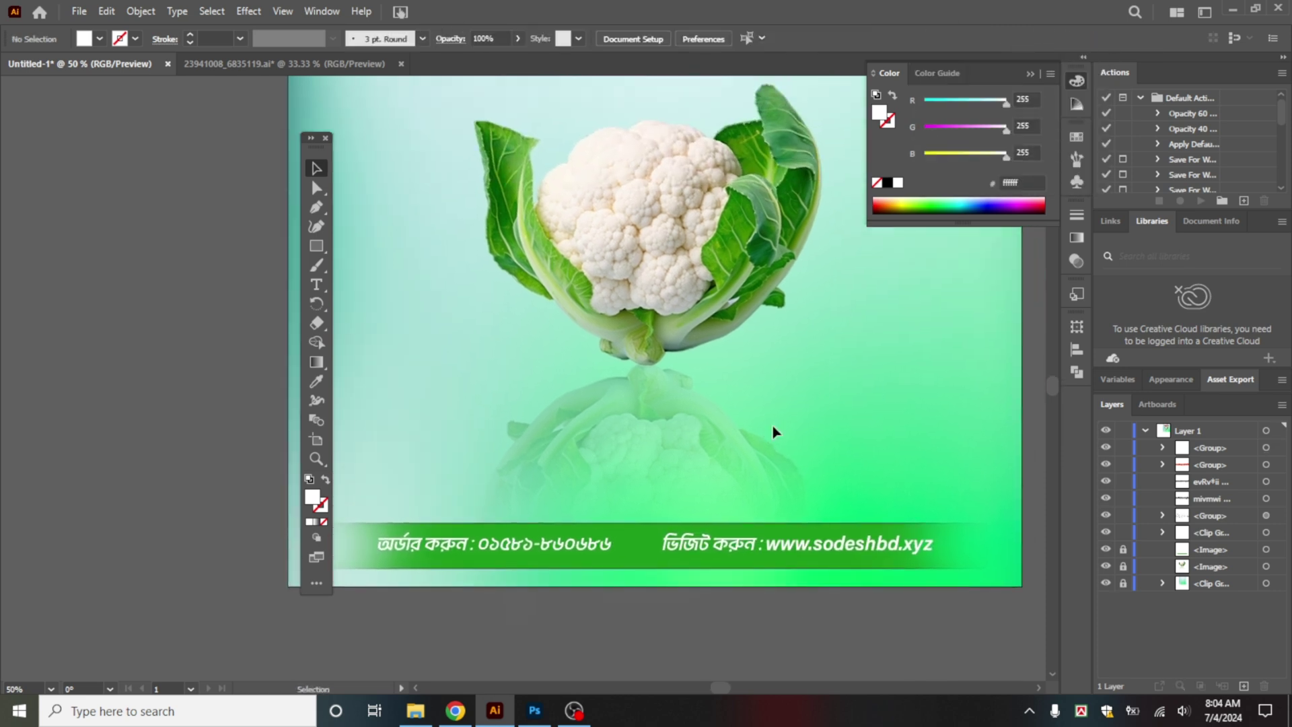
drag(814, 335, 732, 420)
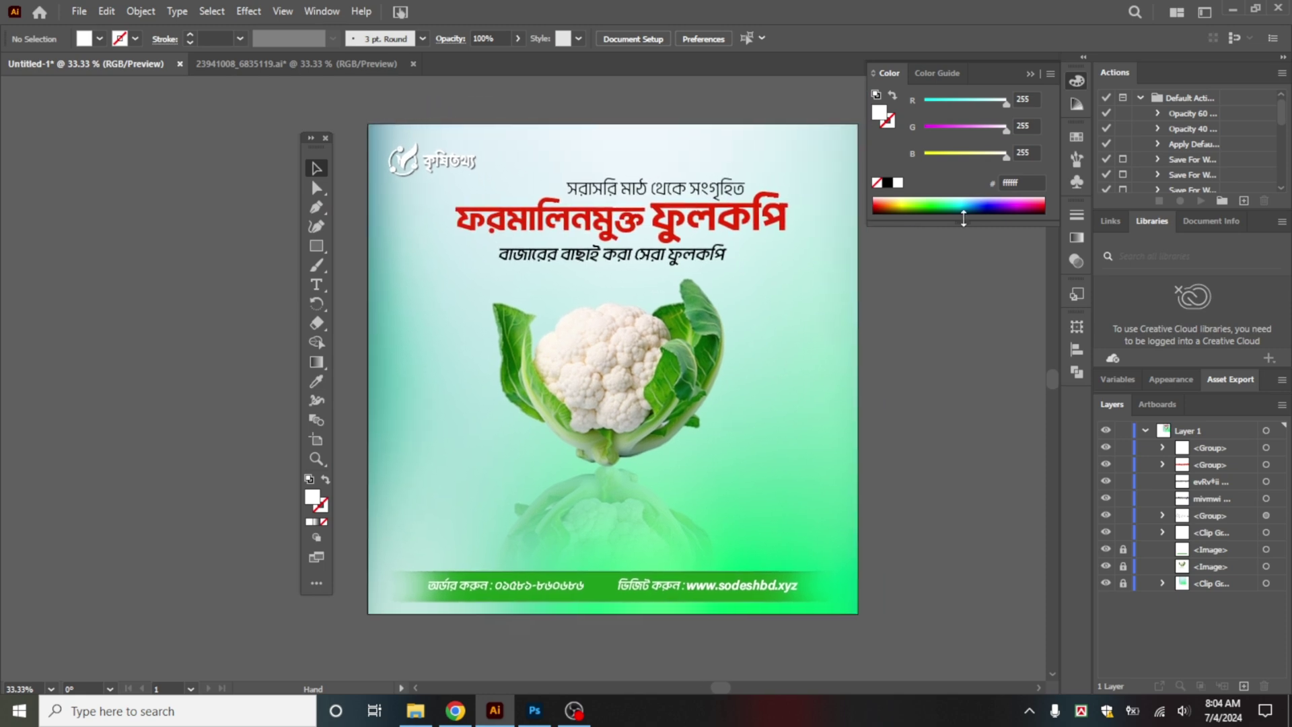